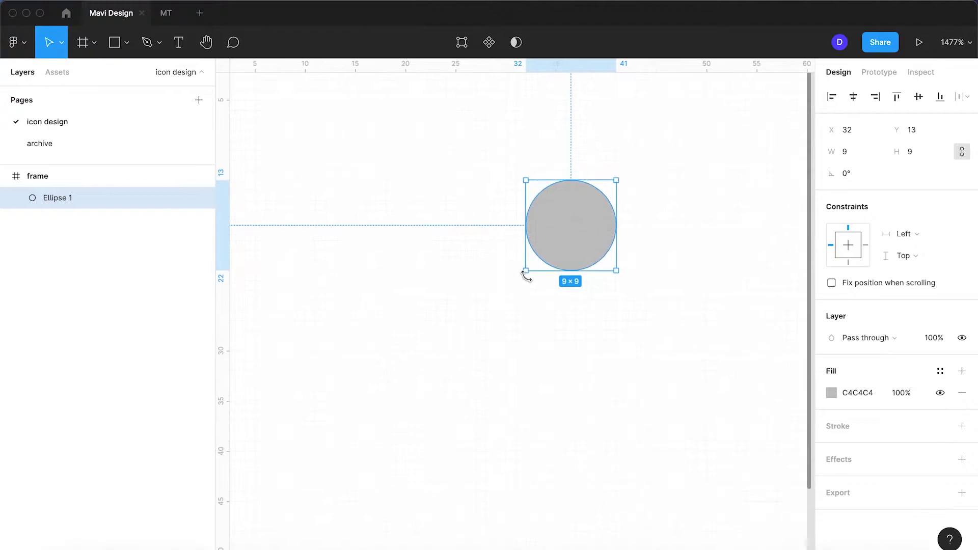
# Resize the circle to 8 × 8, and replace its fill with a black centre-aligned stroke of width 2
pyautogui.moveTo(528, 270); pyautogui.dragTo(535, 263)
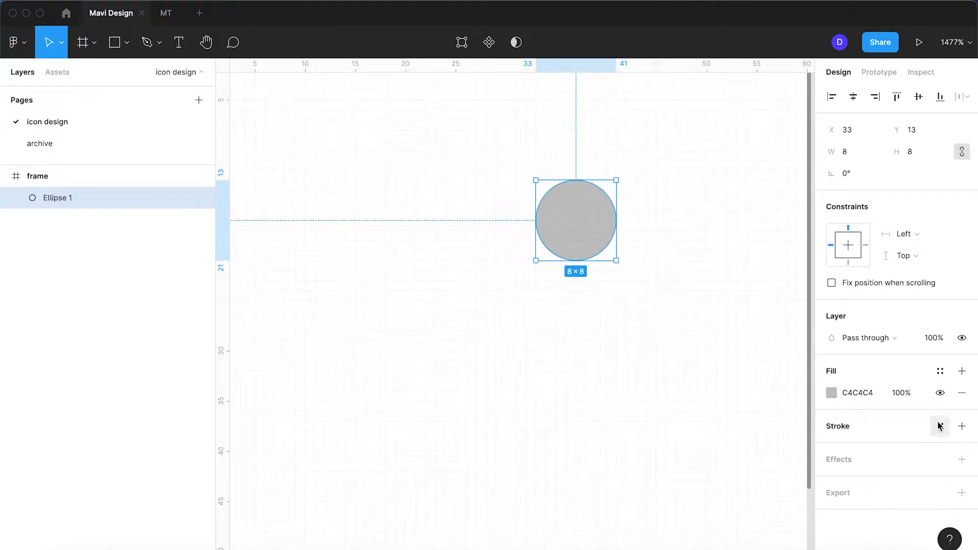
pyautogui.click(961, 394)
pyautogui.click(962, 405)
pyautogui.click(860, 449)
pyautogui.write('2')
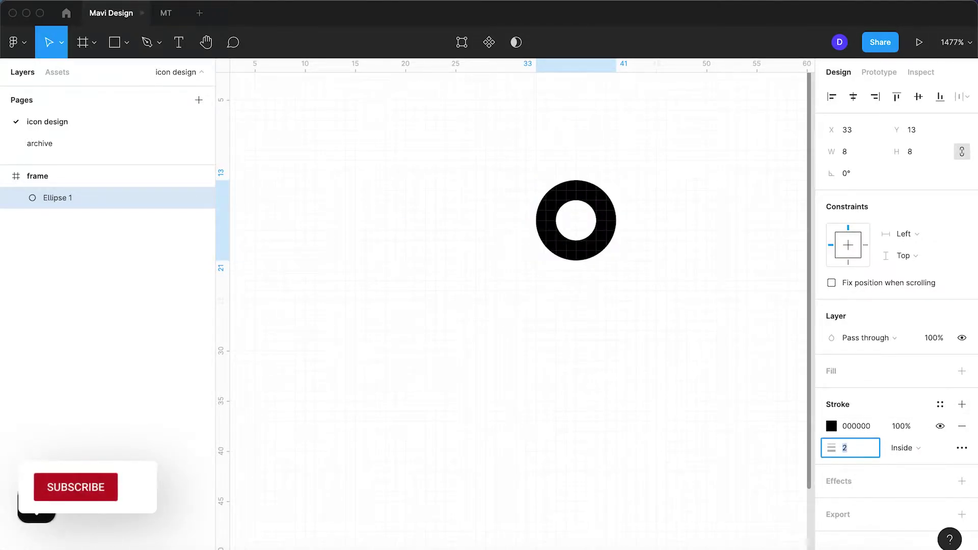
pyautogui.press('Return')
pyautogui.click(906, 450)
pyautogui.click(908, 433)
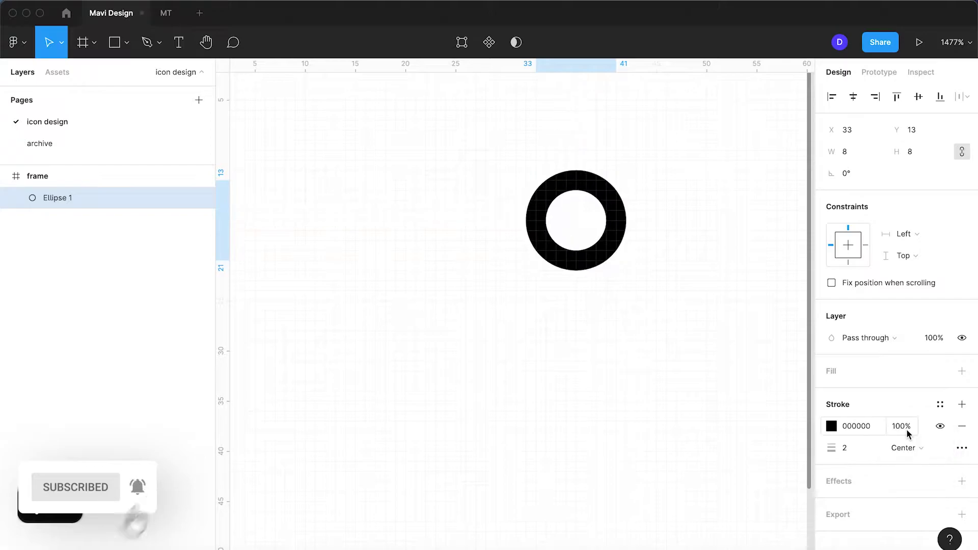
pyautogui.click(651, 396)
# Move the ring to X 34, Y 12 in the frame
pyautogui.scroll(-5, 607, 332)
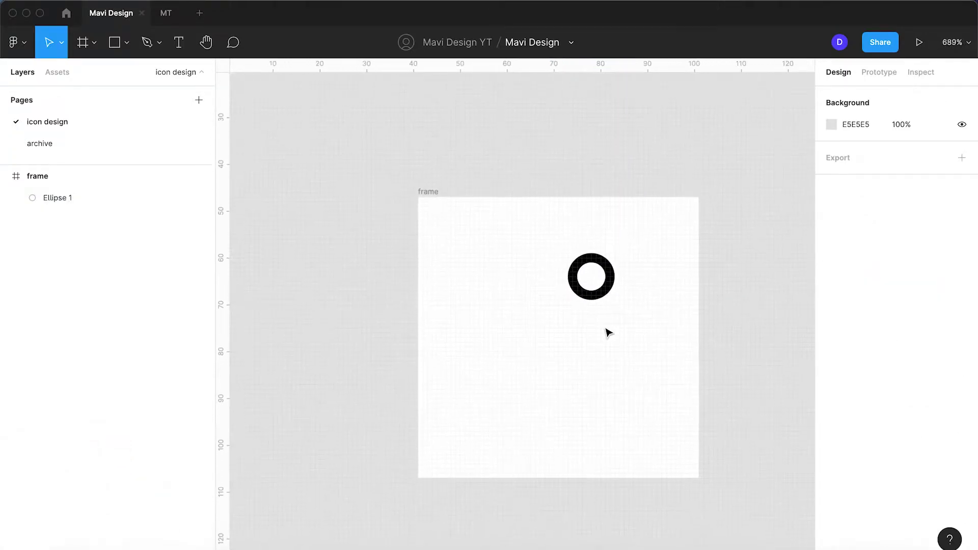
pyautogui.scroll(3, 589, 301)
pyautogui.click(589, 296)
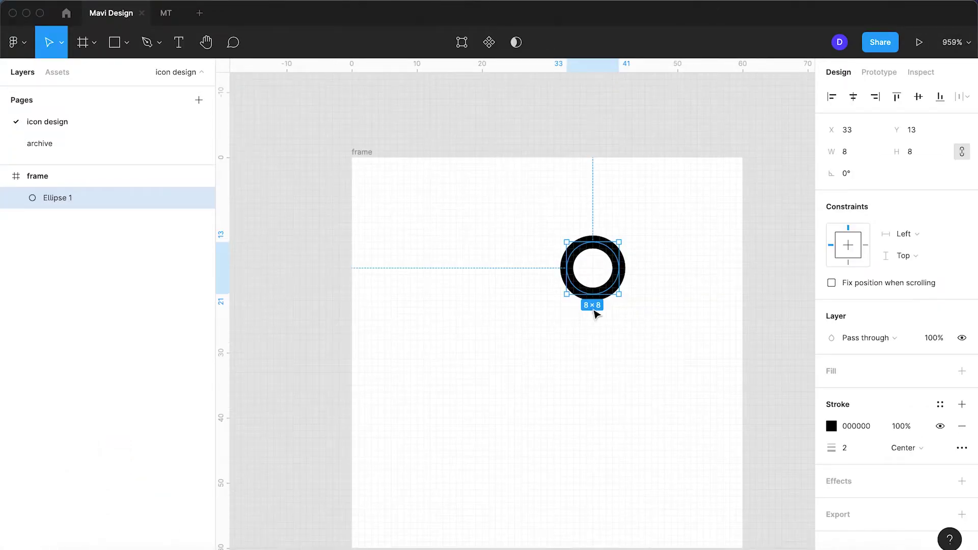
pyautogui.hscroll(2, 596, 317)
pyautogui.press('Right')
pyautogui.press('Right')
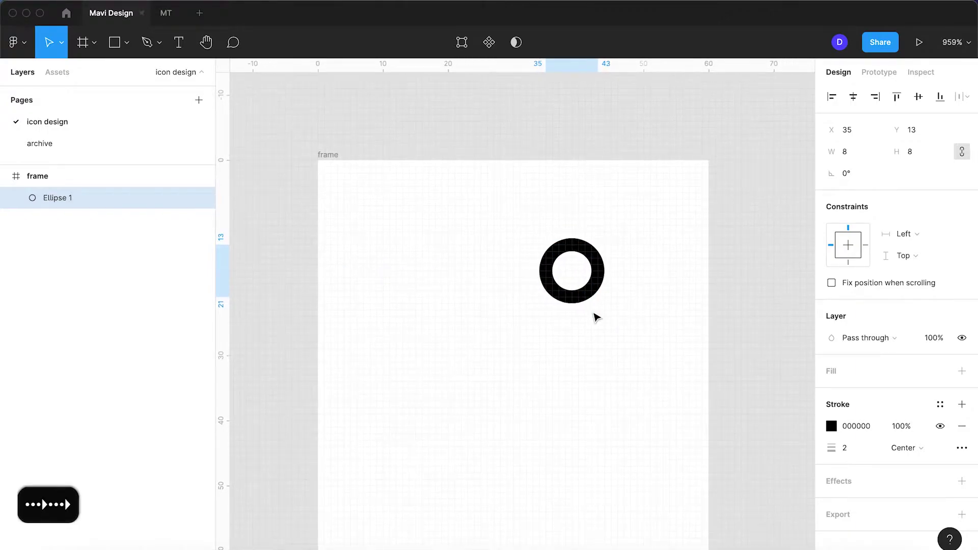
pyautogui.press('Left')
pyautogui.press('Up')
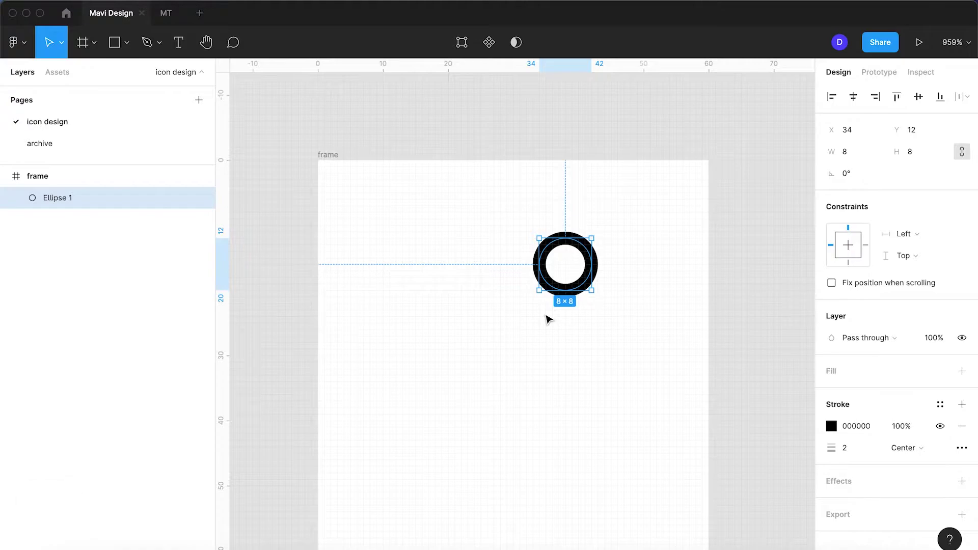
# Open the ring by adding a point on its lower-right quarter with the Pen tool and deleting that point
pyautogui.press('Return')
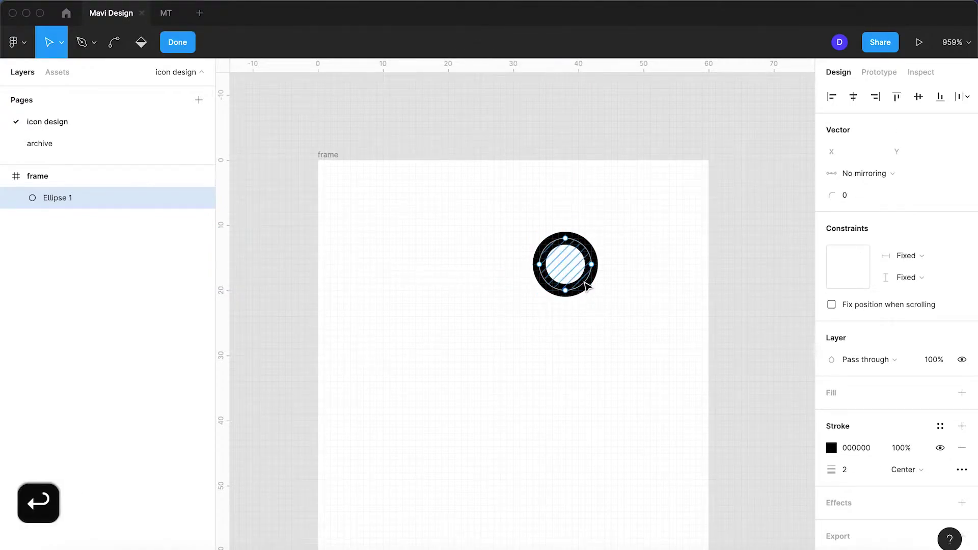
pyautogui.scroll(5, 587, 284)
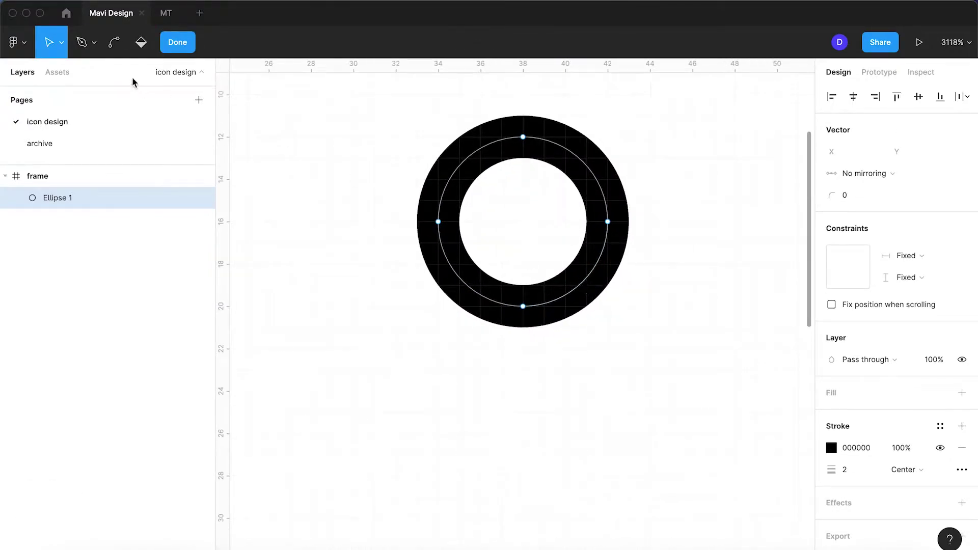
pyautogui.click(82, 41)
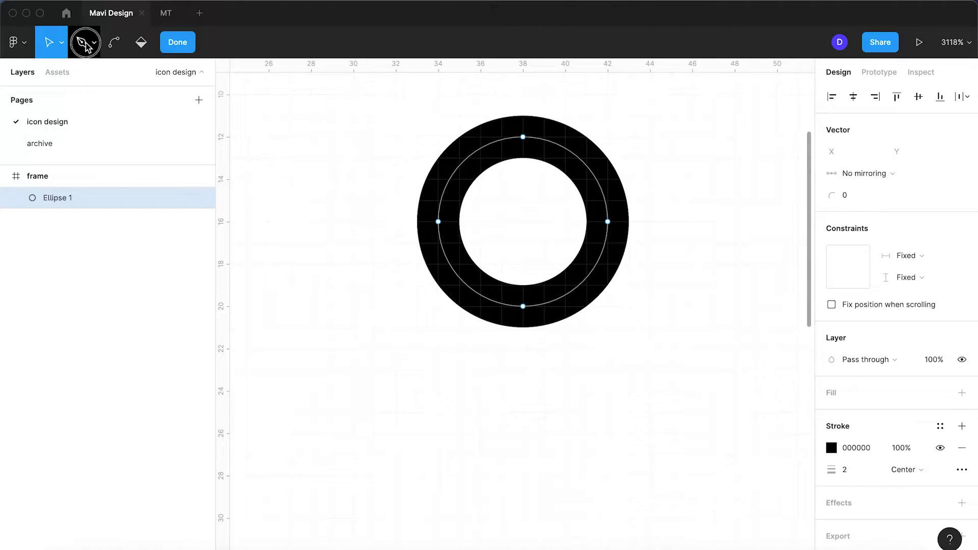
pyautogui.click(576, 288)
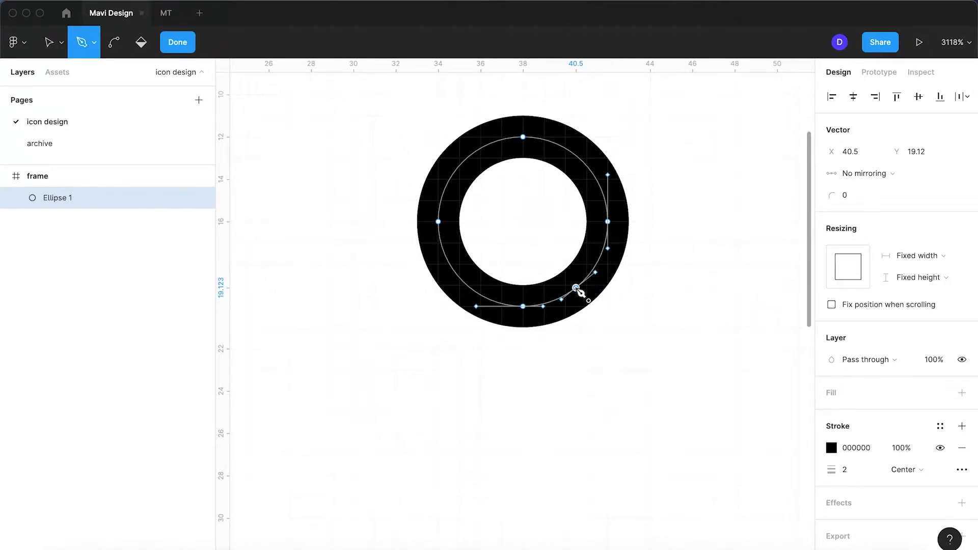
pyautogui.press('BackSpace')
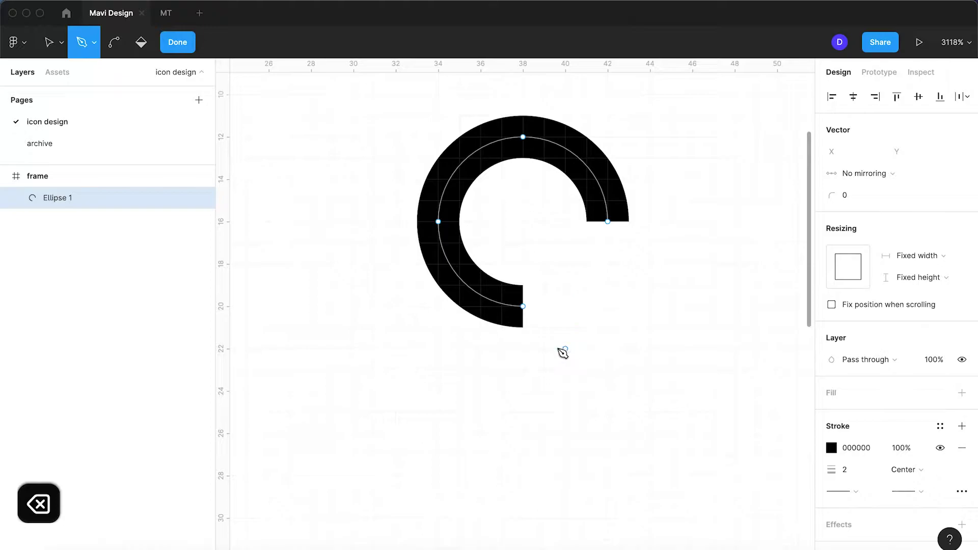
pyautogui.press('Return')
# Extend the open ring's right end with a straight vertical segment down to Y 27
pyautogui.scroll(-5, 560, 353)
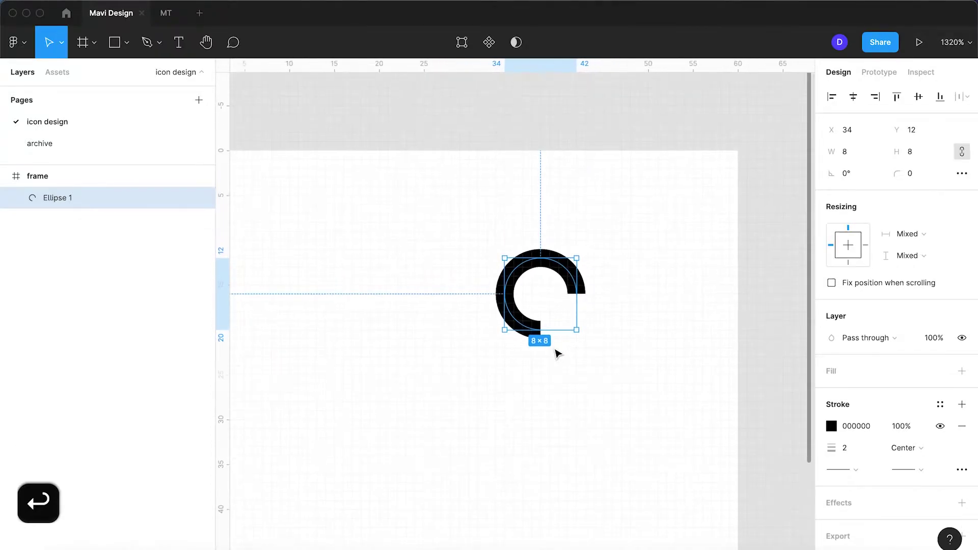
pyautogui.click(155, 45)
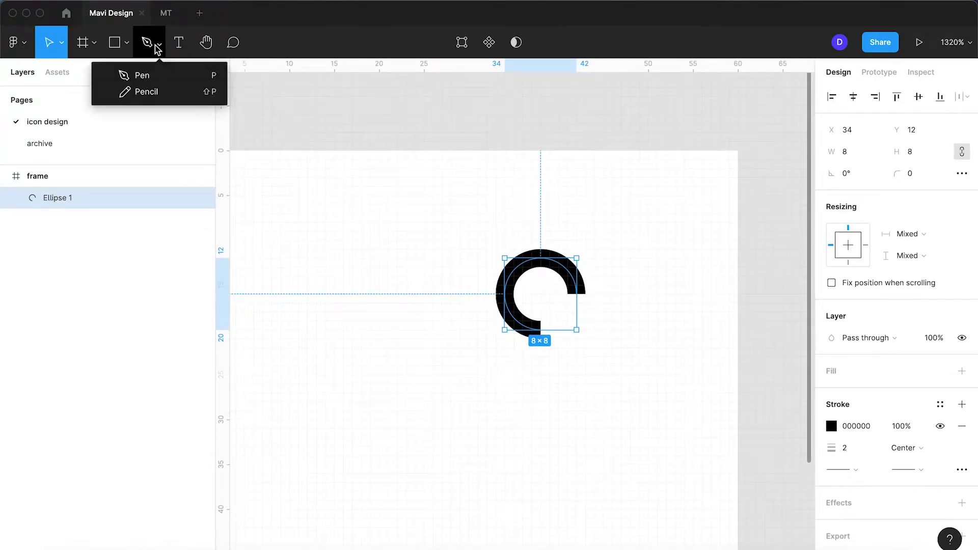
pyautogui.click(153, 45)
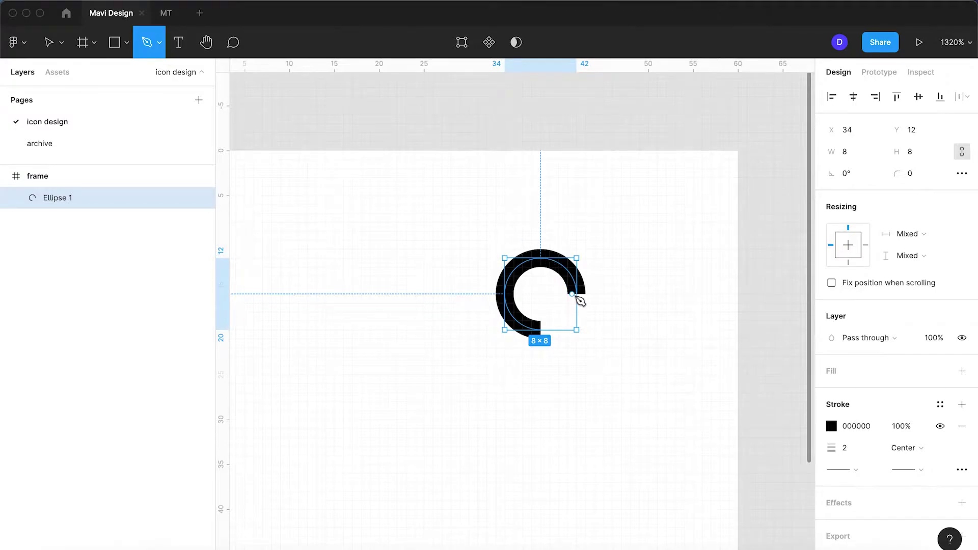
pyautogui.press('Return')
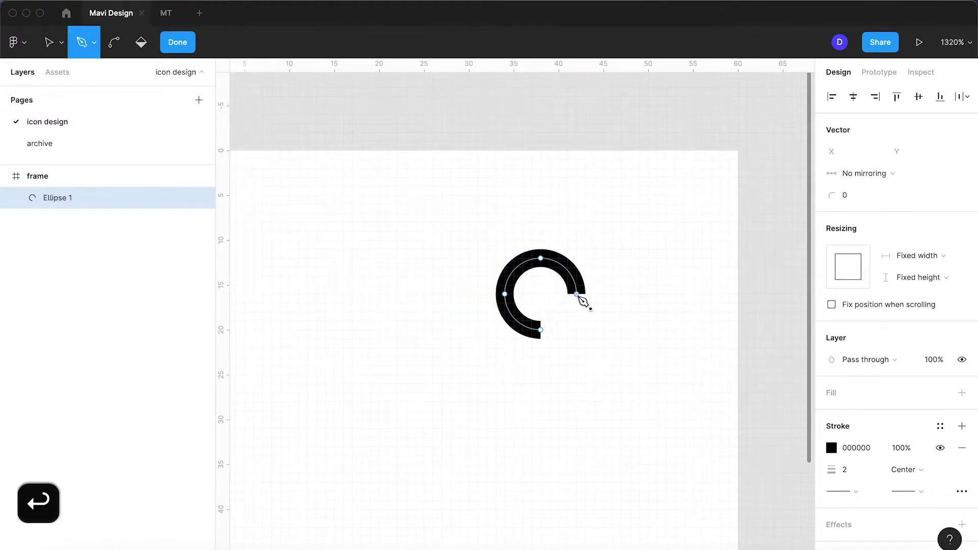
pyautogui.click(577, 295)
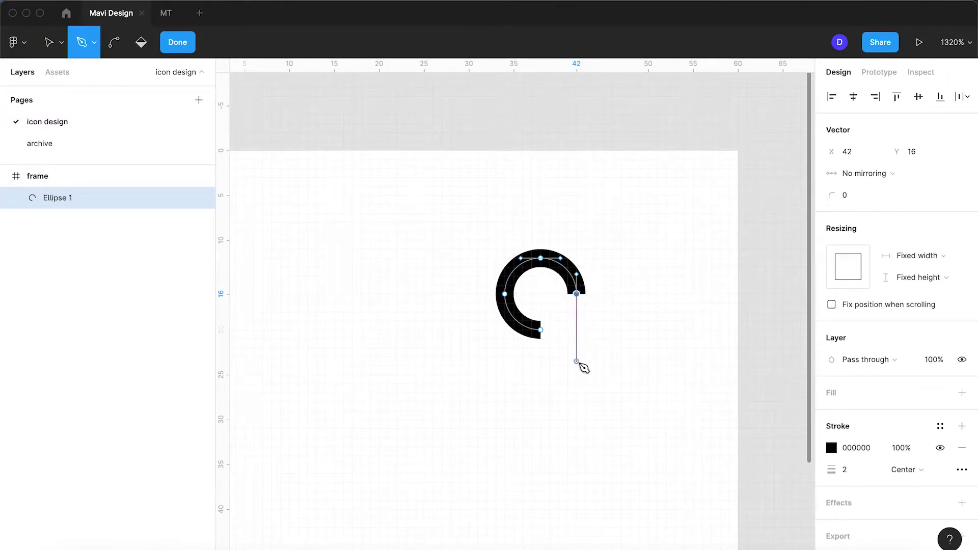
pyautogui.click(577, 393)
pyautogui.press('Return')
pyautogui.click(648, 426)
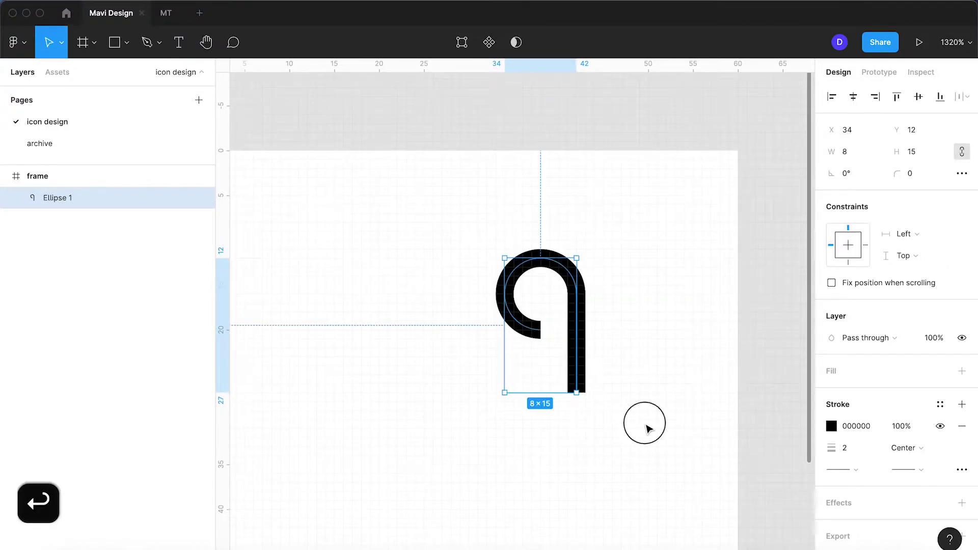
# Move the hook shape horizontally to X 36, keeping it at Y 12
pyautogui.hscroll(-3, 648, 428)
pyautogui.scroll(-2, 648, 428)
pyautogui.click(658, 337)
pyautogui.click(542, 385)
pyautogui.moveTo(596, 275); pyautogui.dragTo(599, 278)
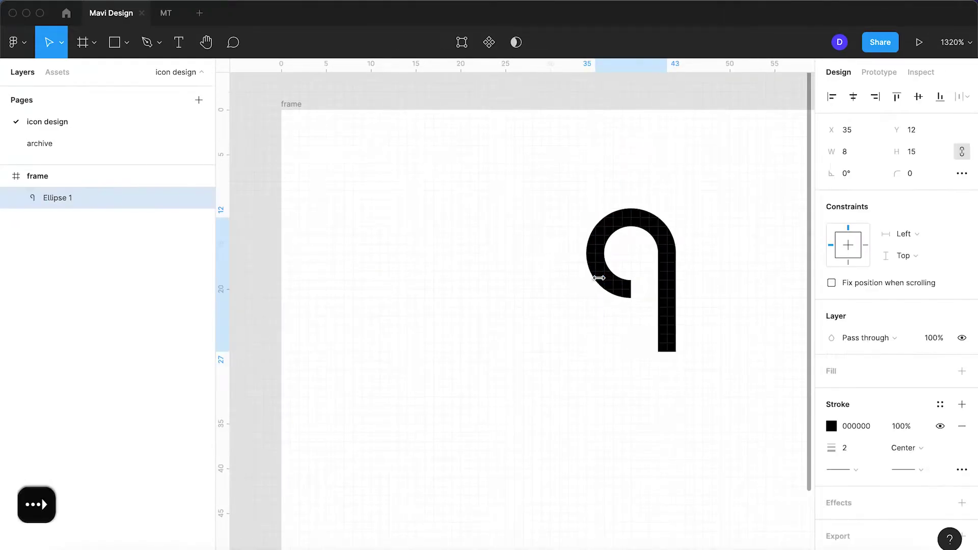
pyautogui.press('Right')
pyautogui.hscroll(3, 605, 279)
pyautogui.scroll(-1, 605, 280)
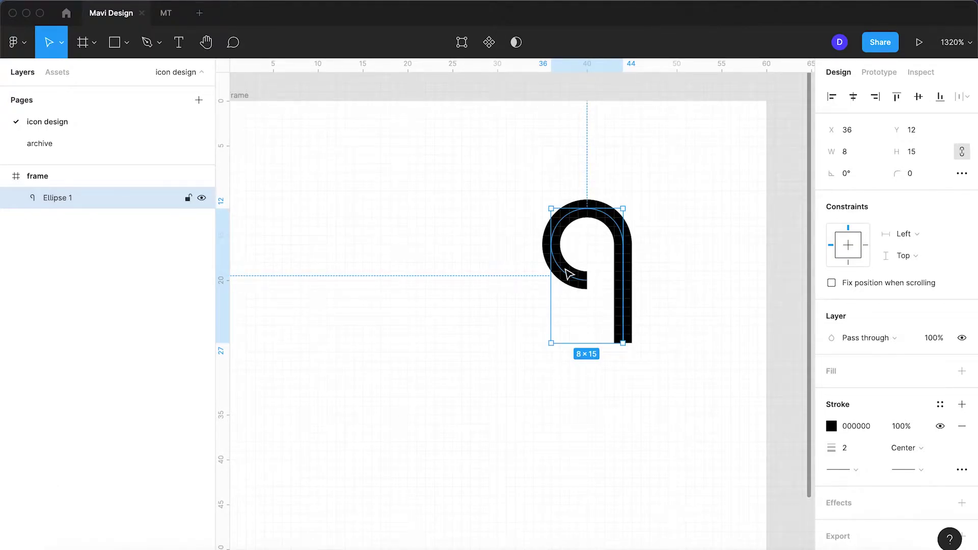
# Duplicate the hook shape to X 14 and delete the copy's two right-side points, leaving only a left half arc
pyautogui.moveTo(569, 276); pyautogui.dragTo(368, 275)
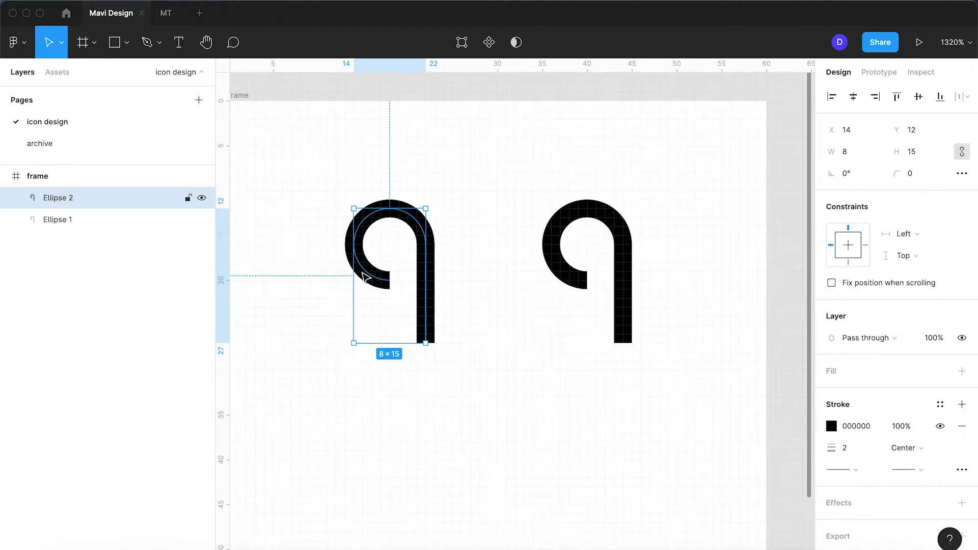
pyautogui.press('Return')
pyautogui.click(426, 343)
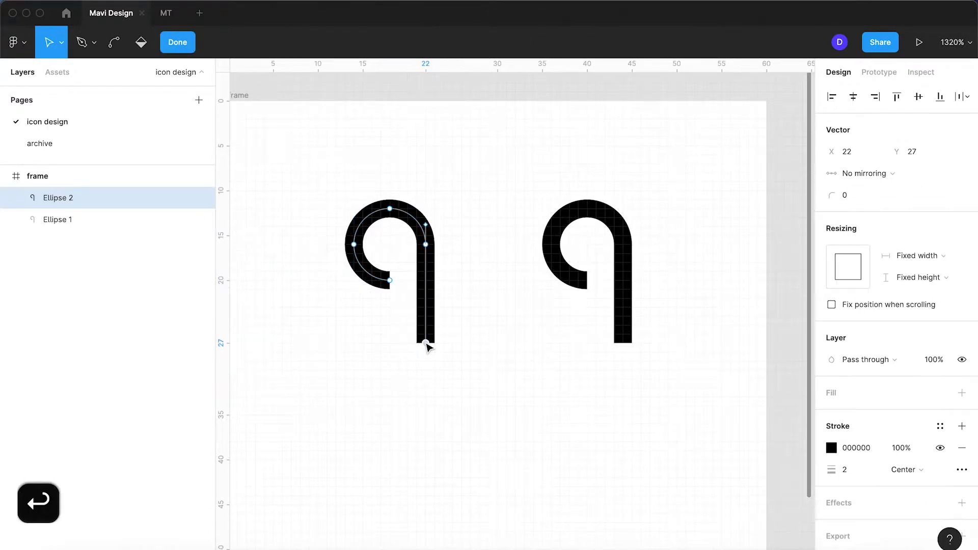
pyautogui.click(427, 245)
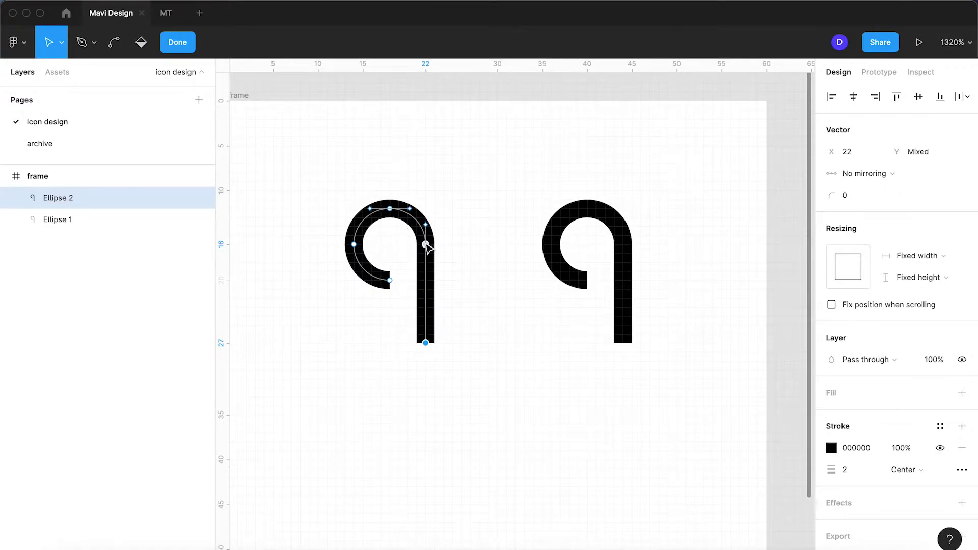
pyautogui.press('BackSpace')
pyautogui.press('Return')
pyautogui.click(461, 371)
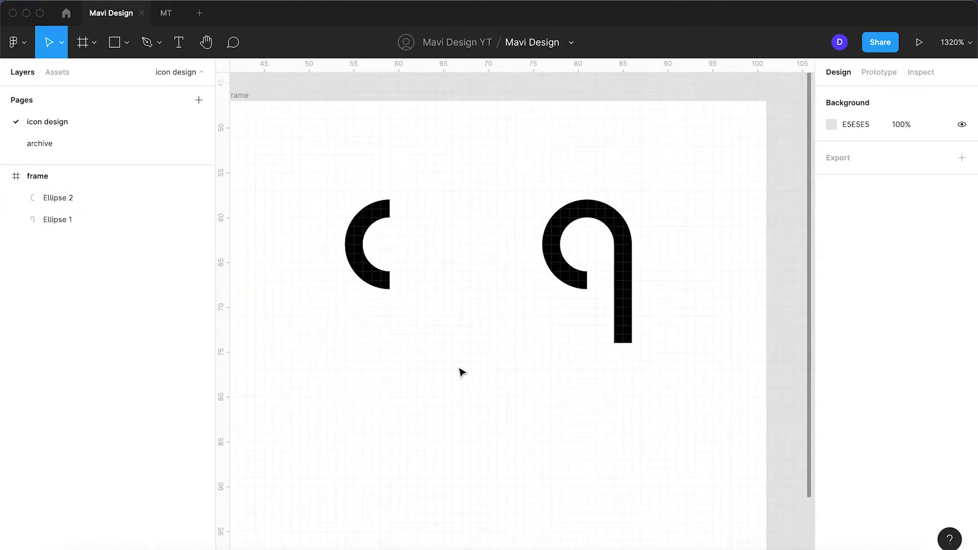
# Move the half arc to X 13 and draw a straight line from its upper end to the hook's top point at X 40, Y 12
pyautogui.click(375, 284)
pyautogui.press('Left')
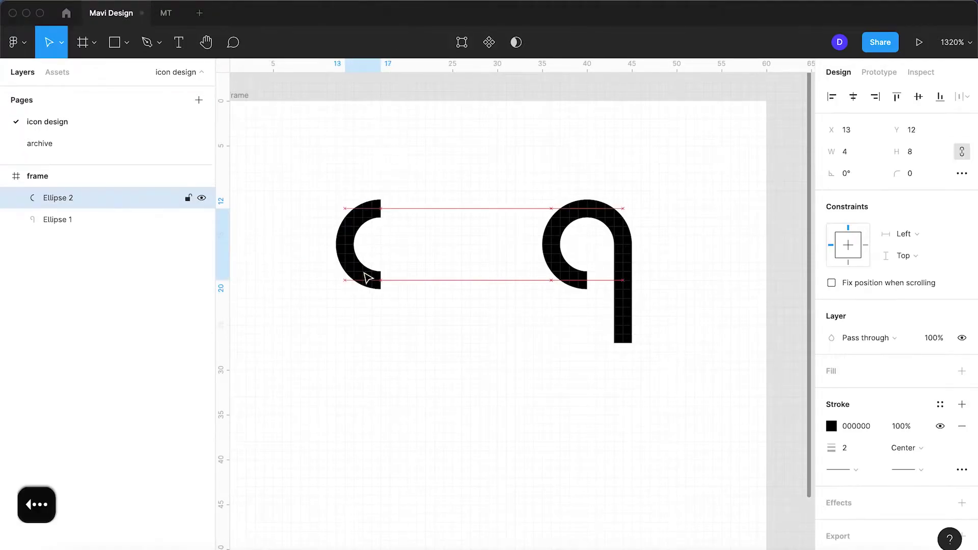
pyautogui.click(270, 133)
pyautogui.press('p')
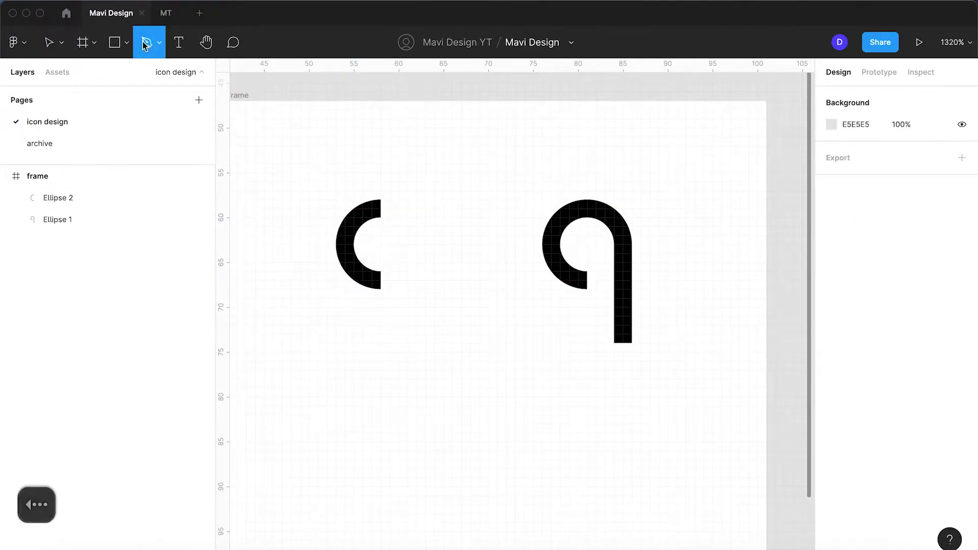
pyautogui.click(382, 209)
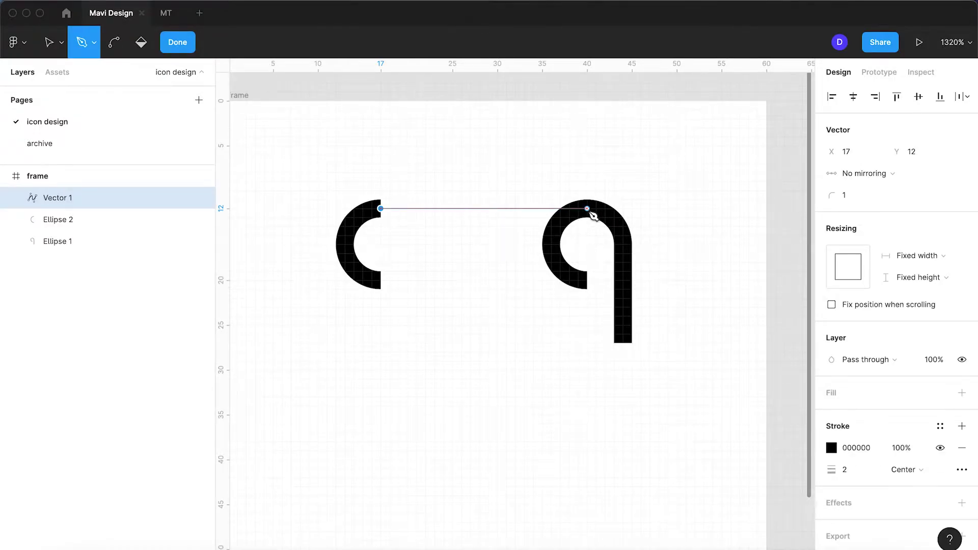
pyautogui.click(587, 209)
pyautogui.press('Return')
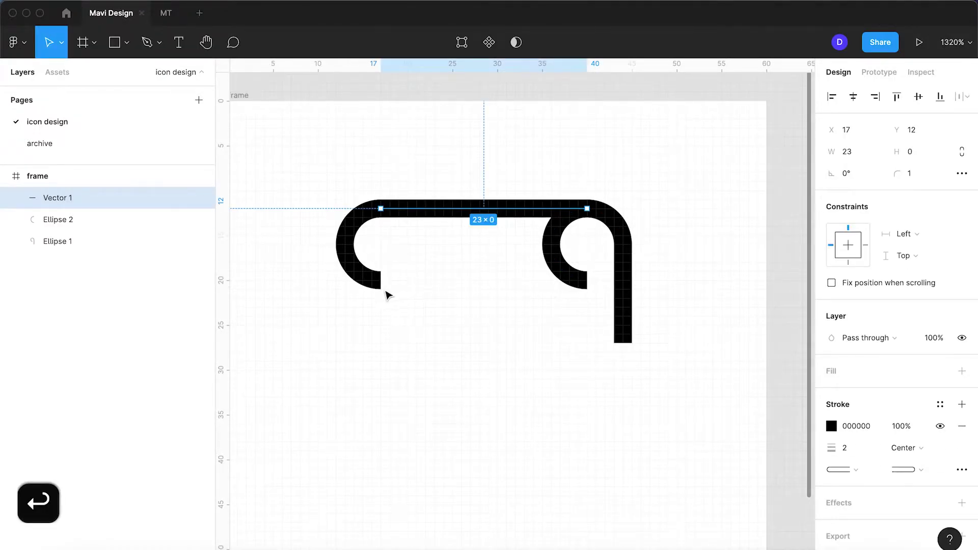
# Draw a straight line from the half arc's lower end to the hook's lower curve end at X 40, Y 20
pyautogui.click(148, 46)
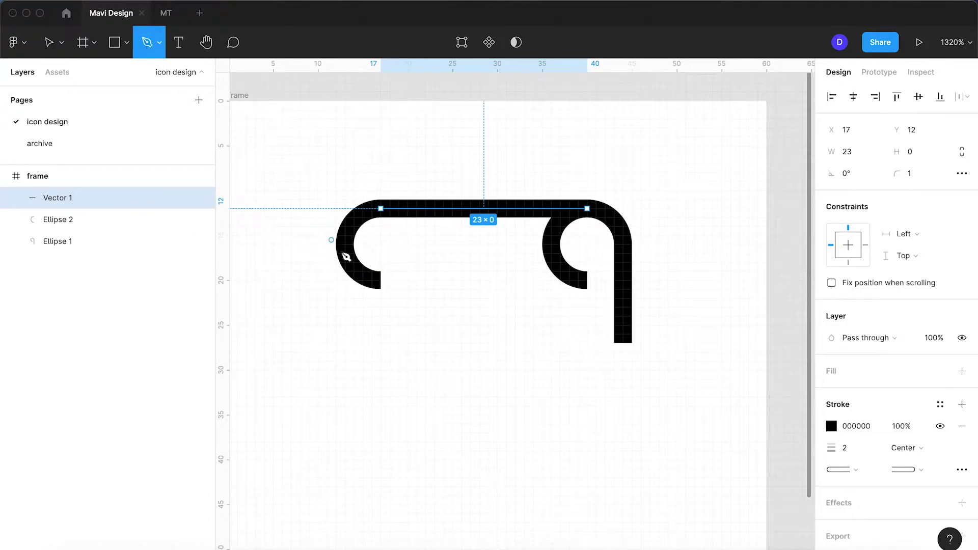
pyautogui.click(381, 281)
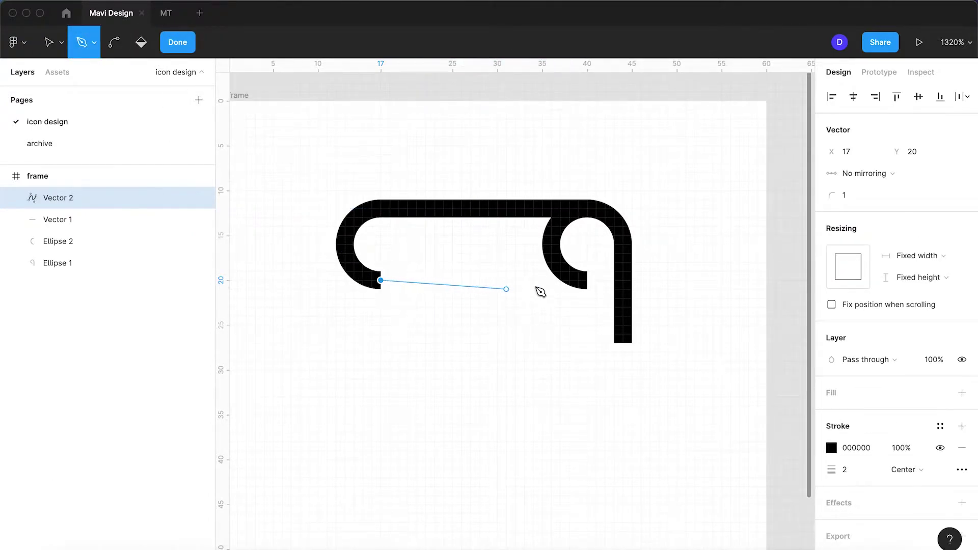
pyautogui.click(589, 280)
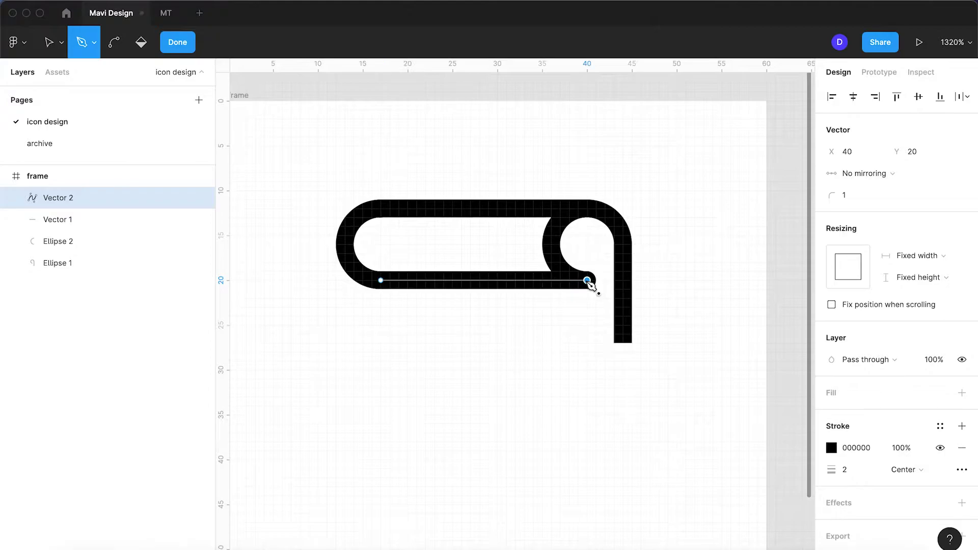
pyautogui.press('Return')
pyautogui.click(545, 427)
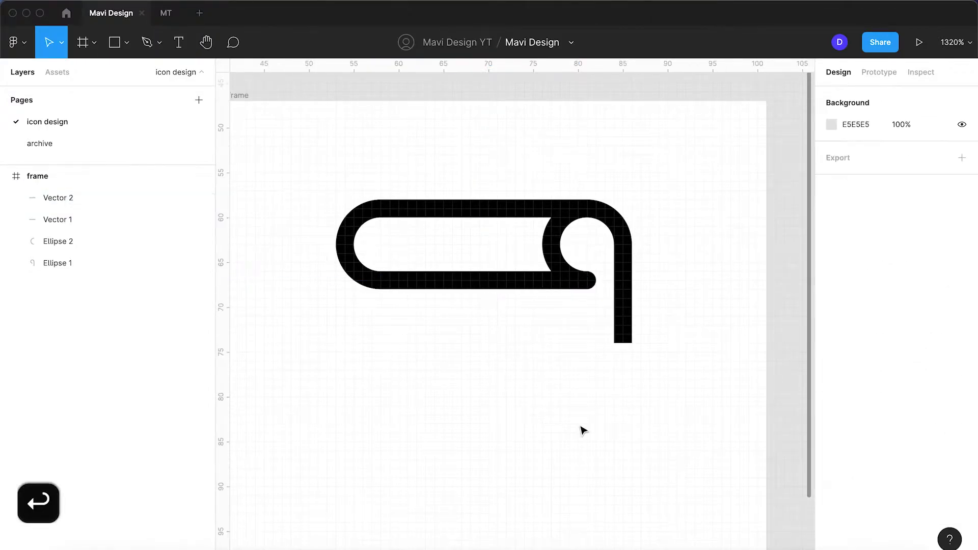
# Change the lower line's right end cap from rounded to flat
pyautogui.scroll(-3, 515, 408)
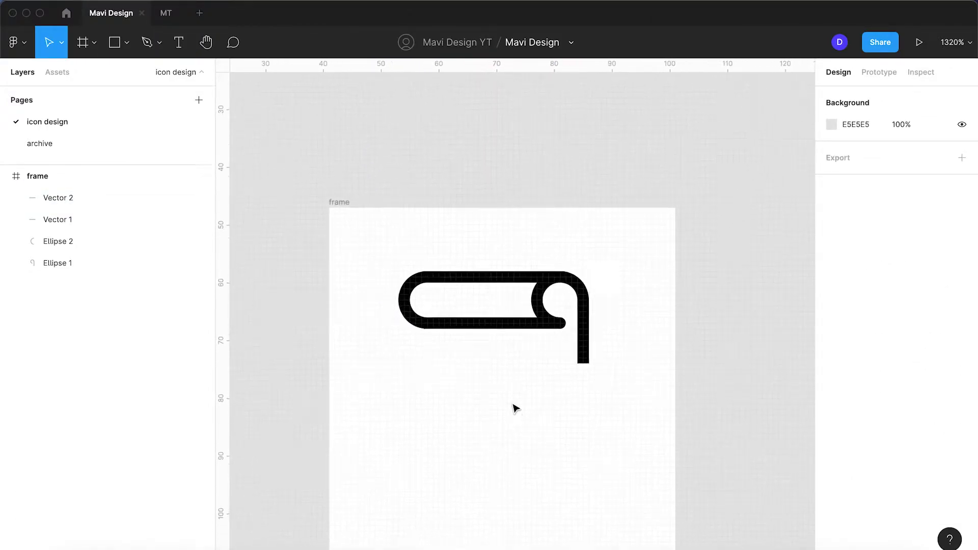
pyautogui.click(482, 300)
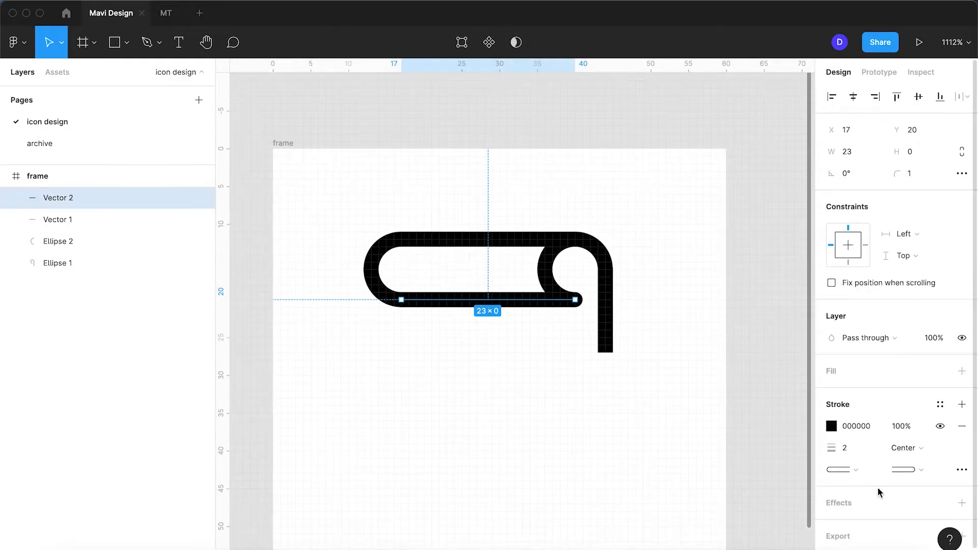
pyautogui.click(908, 470)
pyautogui.click(861, 375)
pyautogui.click(735, 404)
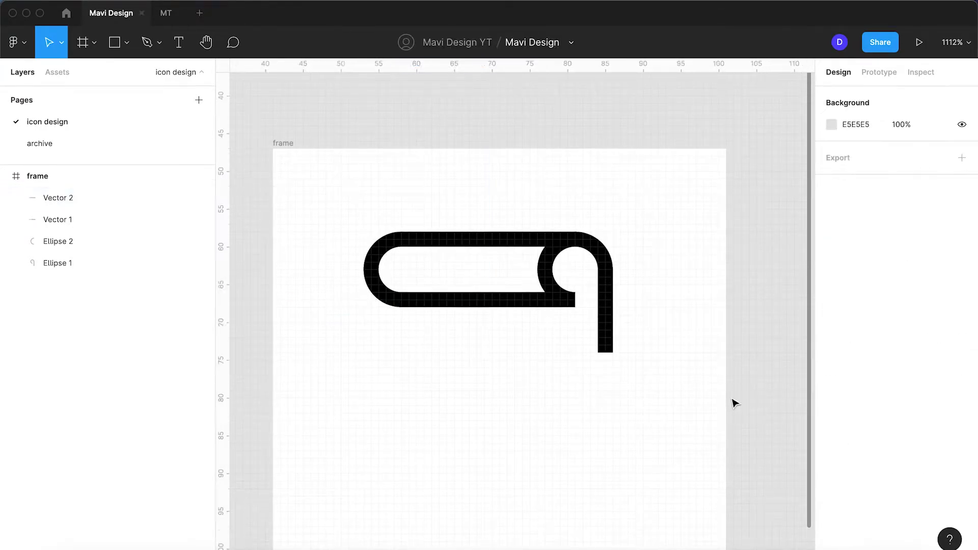
# Extend the hook's vertical stem downward so its lower end point sits at X 44, Y 40
pyautogui.scroll(-5, 734, 403)
pyautogui.scroll(5, 732, 402)
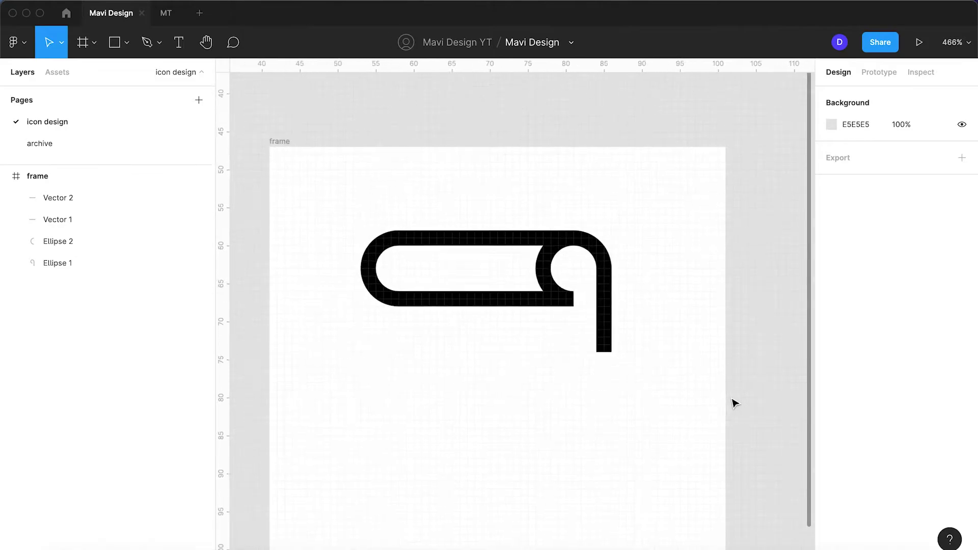
pyautogui.scroll(-2, 617, 412)
pyautogui.hscroll(-1, 617, 412)
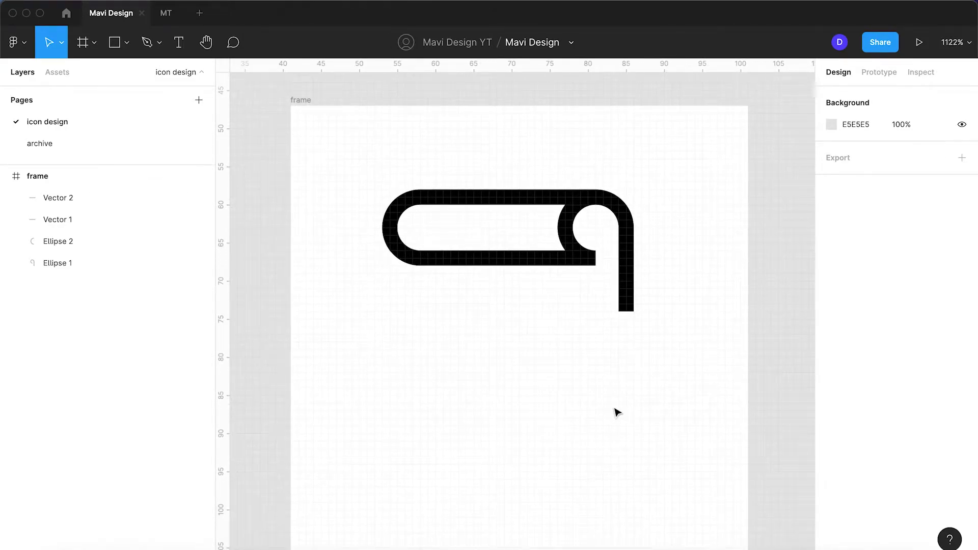
pyautogui.scroll(-2, 617, 412)
pyautogui.hscroll(-1, 617, 412)
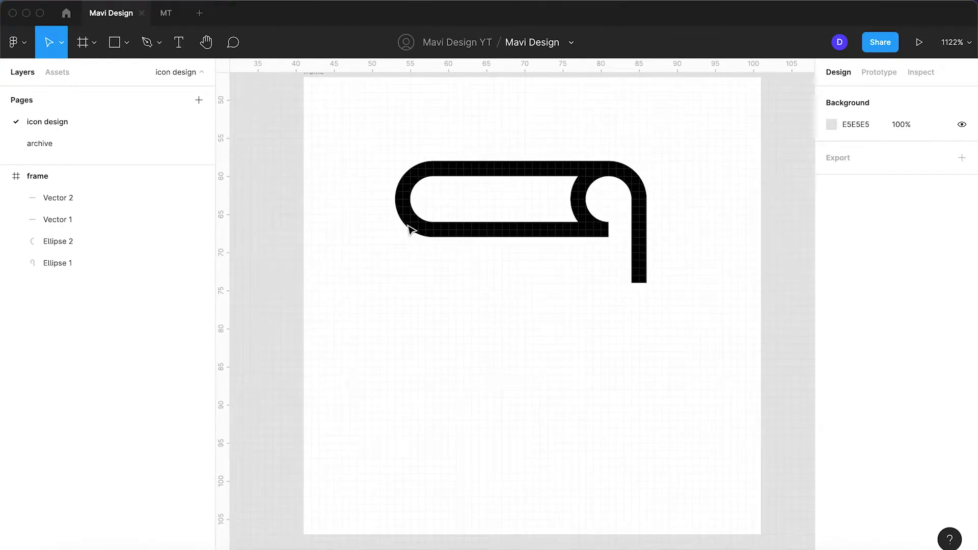
pyautogui.click(639, 263)
pyautogui.press('Return')
pyautogui.click(641, 284)
pyautogui.press('Down')
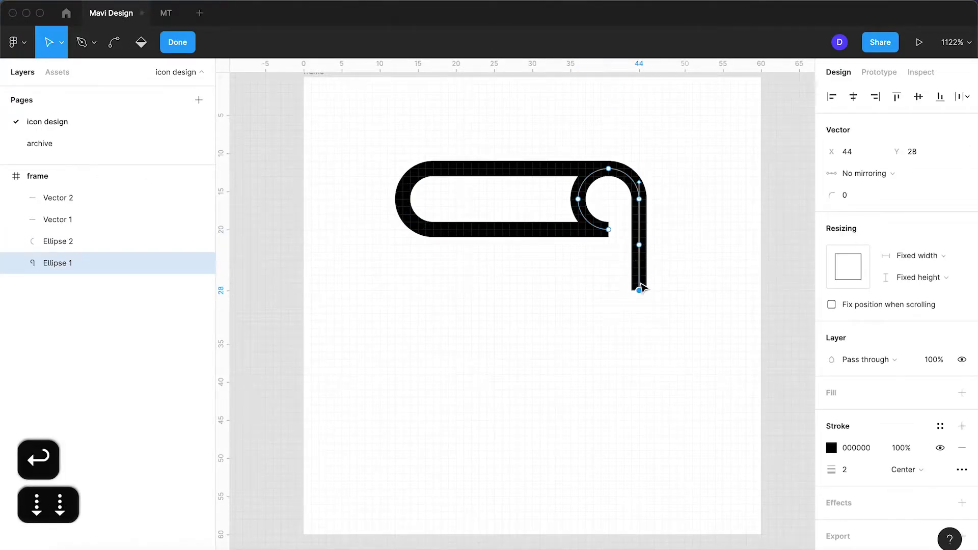
pyautogui.press('Down')
pyautogui.press('Down')
pyautogui.press('Down')
pyautogui.press('Down')
pyautogui.press('Down')
pyautogui.press('Down')
pyautogui.press('Down')
pyautogui.press('Down')
pyautogui.press('Down')
pyautogui.press('Down')
pyautogui.press('Down')
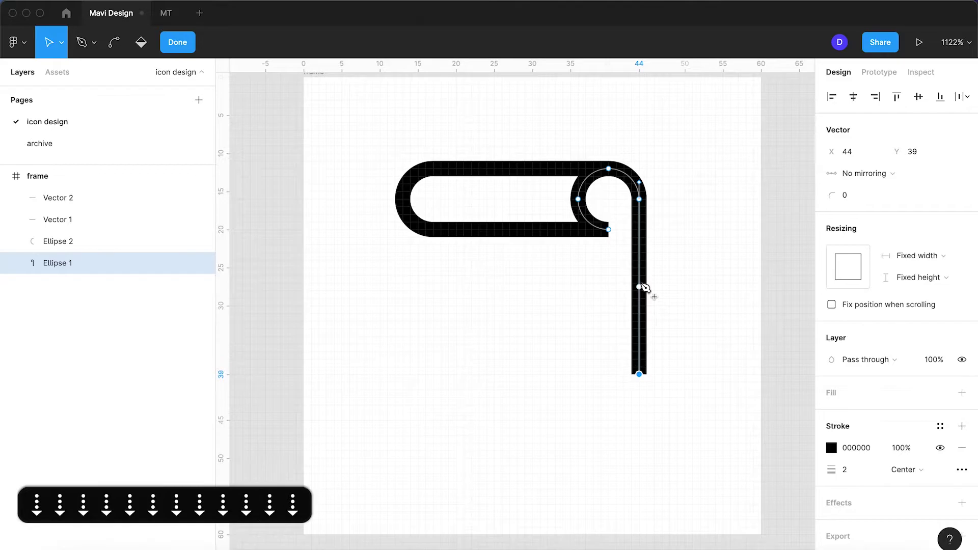
pyautogui.press('Up')
pyautogui.press('Down')
pyautogui.press('Down')
pyautogui.scroll(-3, 578, 328)
pyautogui.hscroll(2, 578, 327)
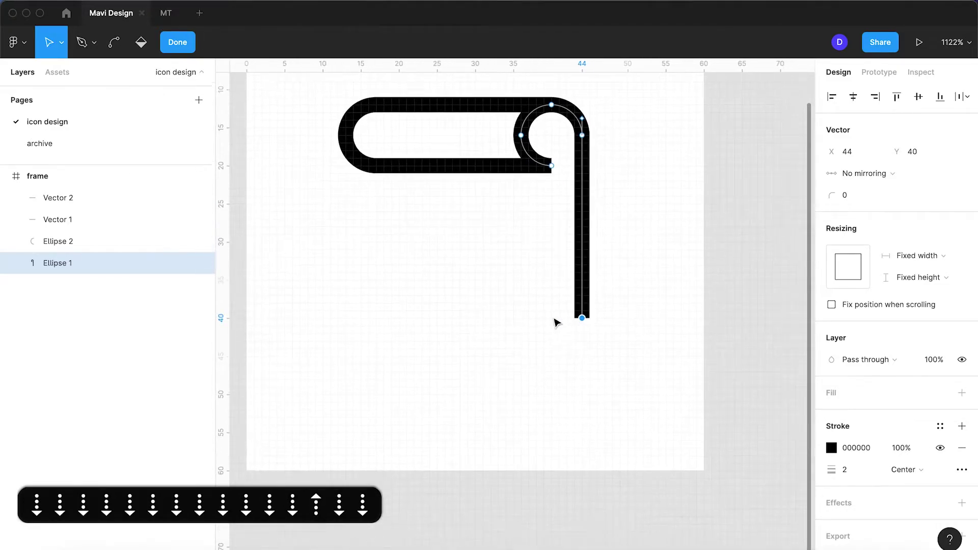
pyautogui.press('Return')
pyautogui.click(488, 236)
# Duplicate the hook shape to X 28, Y 28 and delete the copy's lower stem point, leaving a three-quarter arc
pyautogui.click(525, 137)
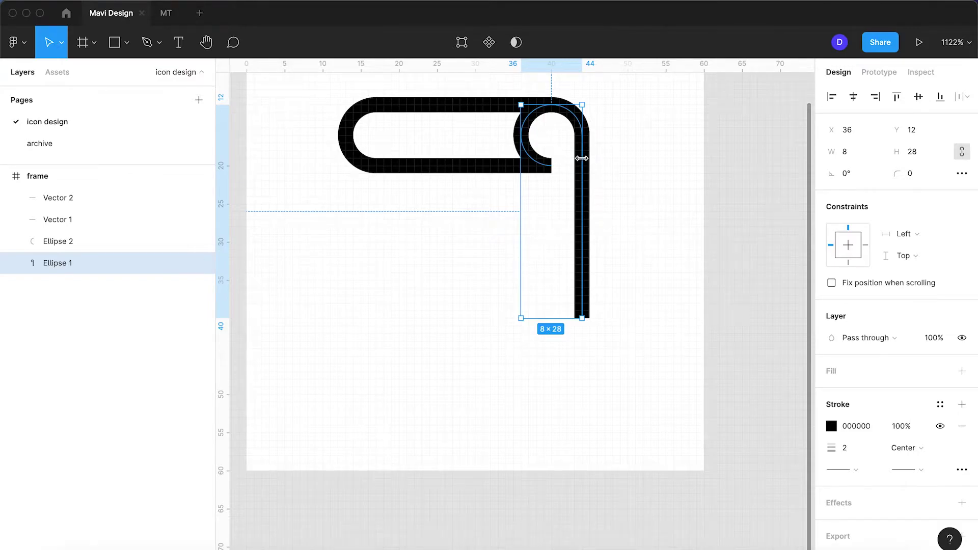
pyautogui.moveTo(539, 159); pyautogui.dragTo(476, 283)
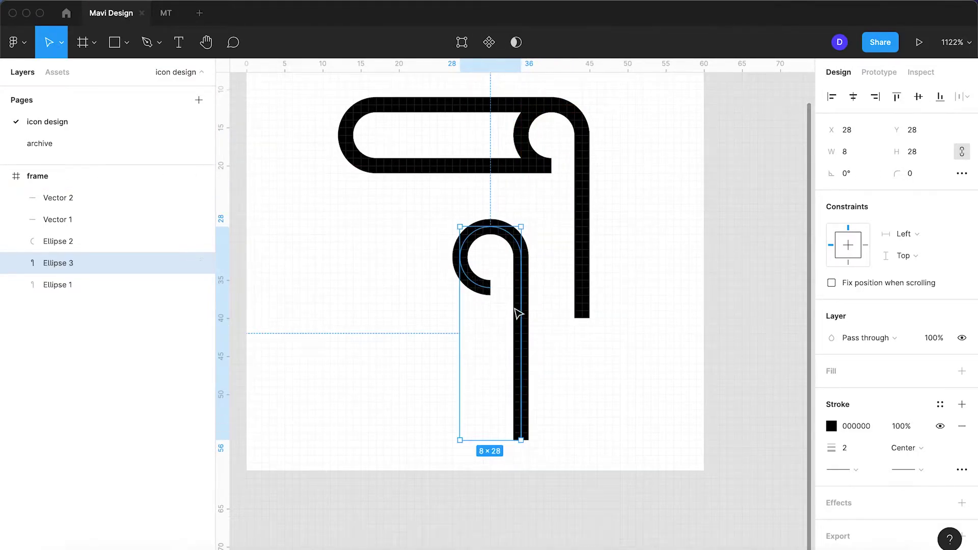
pyautogui.press('Return')
pyautogui.click(521, 440)
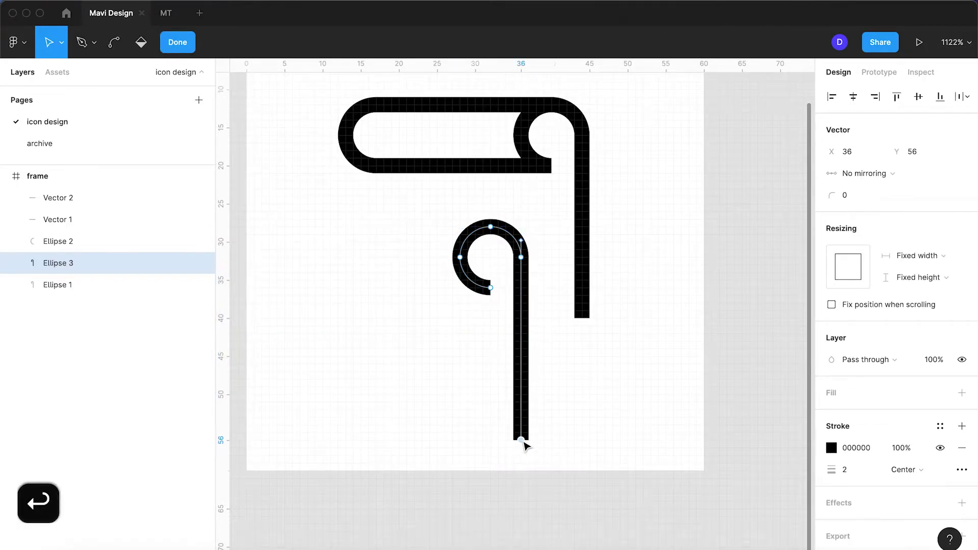
pyautogui.press('BackSpace')
pyautogui.press('Escape')
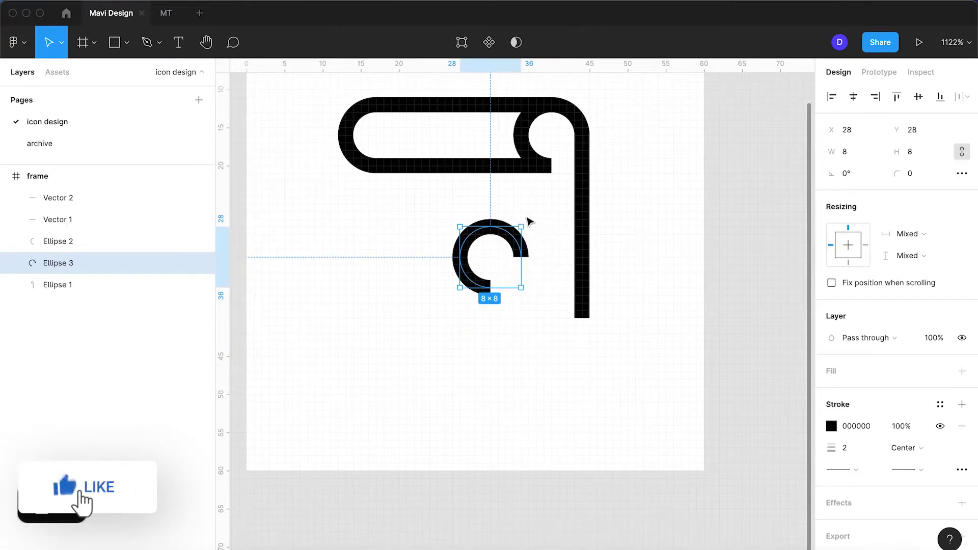
# Rotate the three-quarter arc 180° and move it to X 52, Y 44 so it joins the stem's lower end
pyautogui.moveTo(523, 220); pyautogui.dragTo(442, 315)
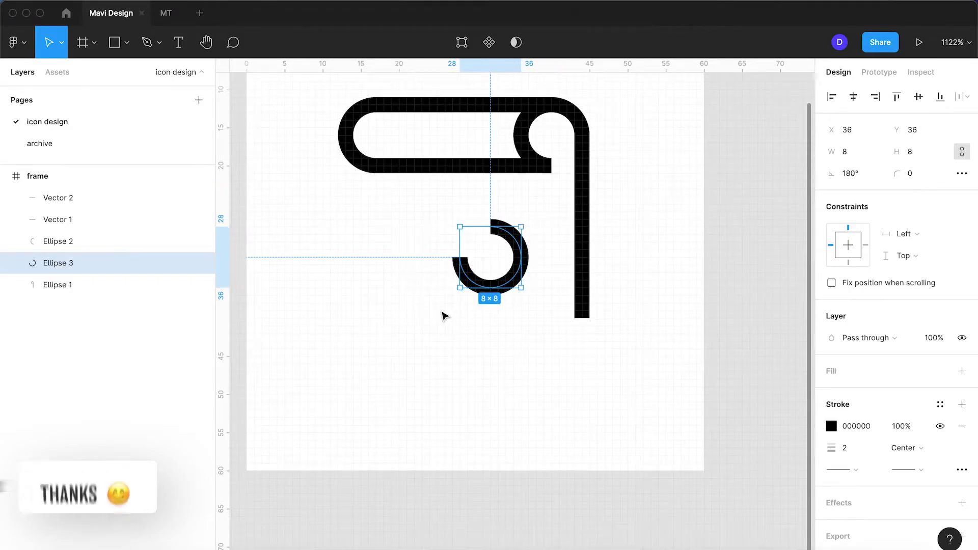
pyautogui.moveTo(498, 283); pyautogui.dragTo(629, 299)
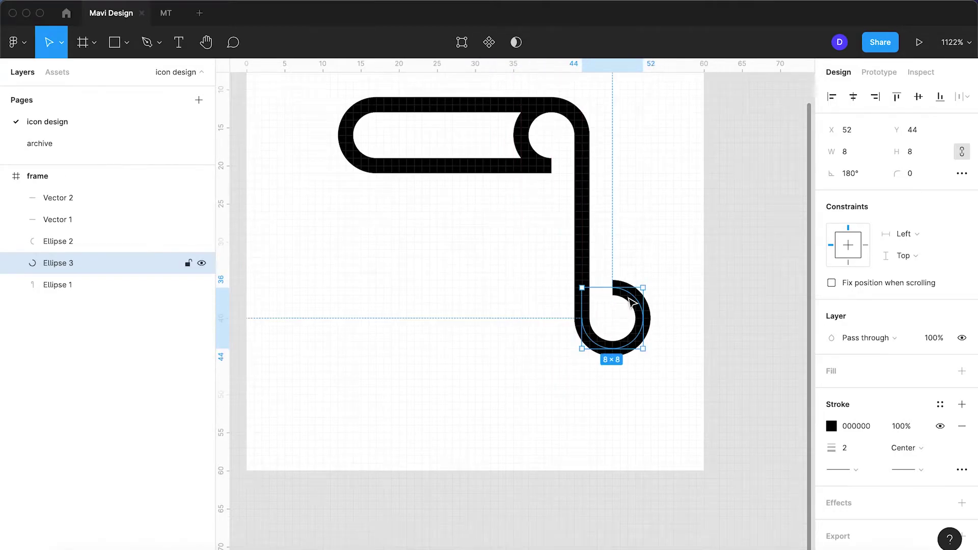
pyautogui.click(617, 426)
# Try narrowing the arc at the stem's lower end to a width of 5 and undo the resize
pyautogui.scroll(-10, 617, 425)
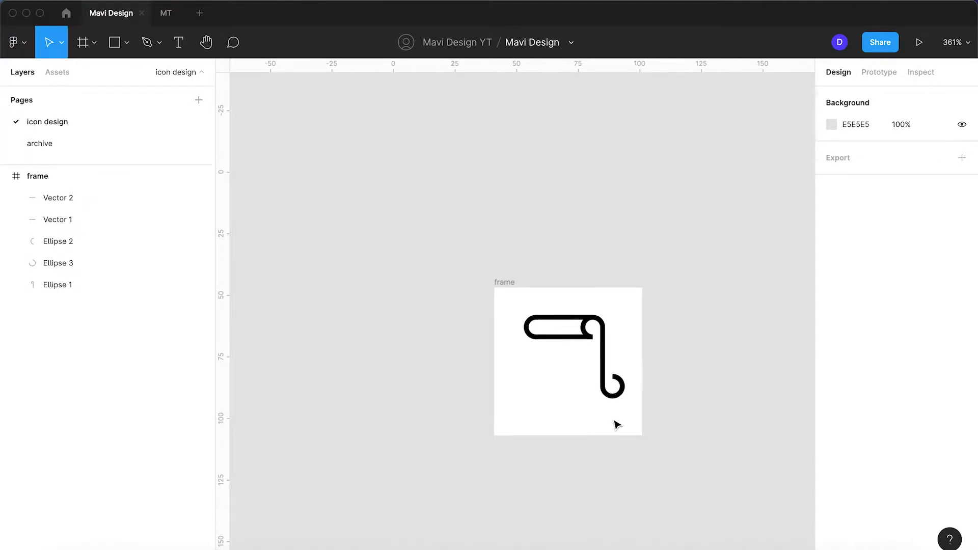
pyautogui.scroll(10, 617, 426)
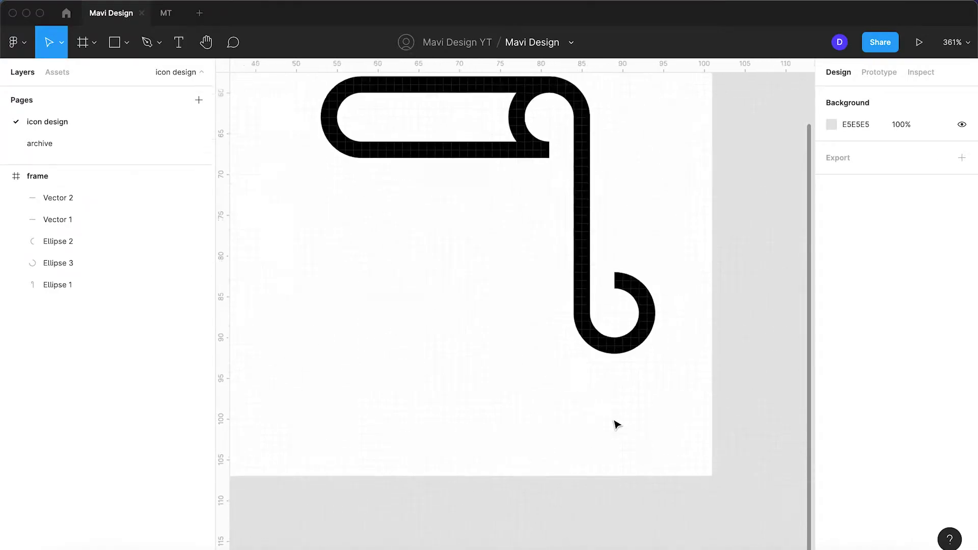
pyautogui.click(652, 289)
pyautogui.moveTo(652, 288); pyautogui.dragTo(627, 290)
pyautogui.click(672, 389)
pyautogui.hotkey('shift', '1')
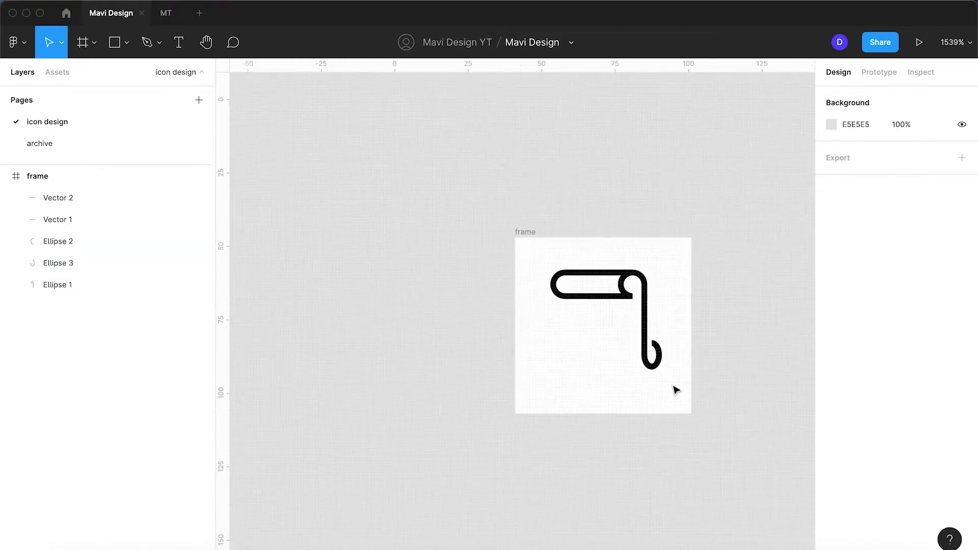
pyautogui.press('super+z')
pyautogui.press('super+z')
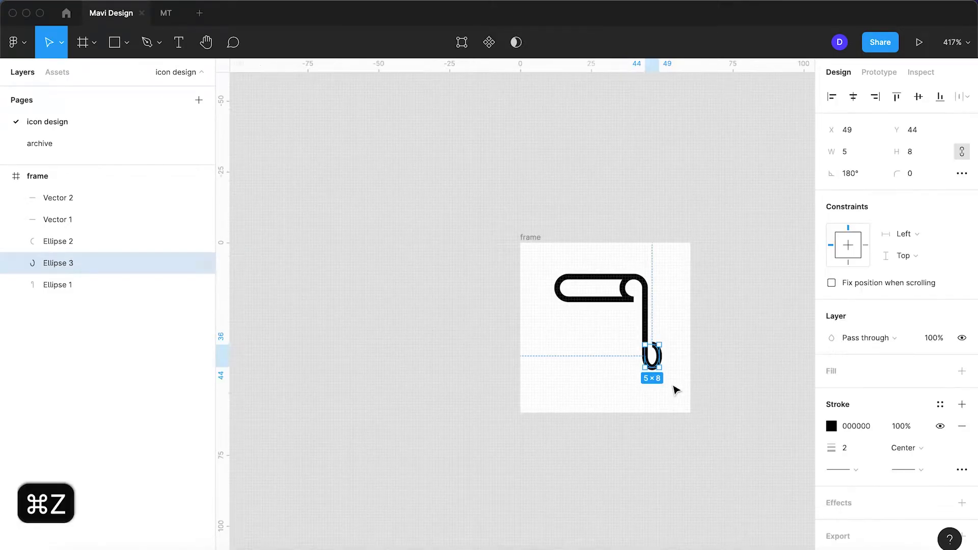
pyautogui.click(668, 392)
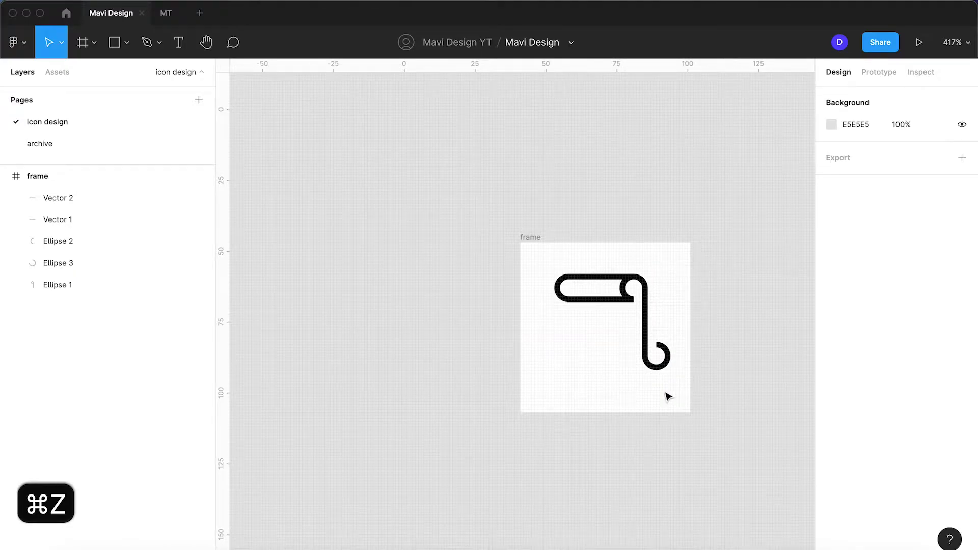
# Lower the stem's bottom arc by 1 and extend the stem's lower end point to Y 41 to meet it
pyautogui.scroll(5, 666, 393)
pyautogui.click(634, 326)
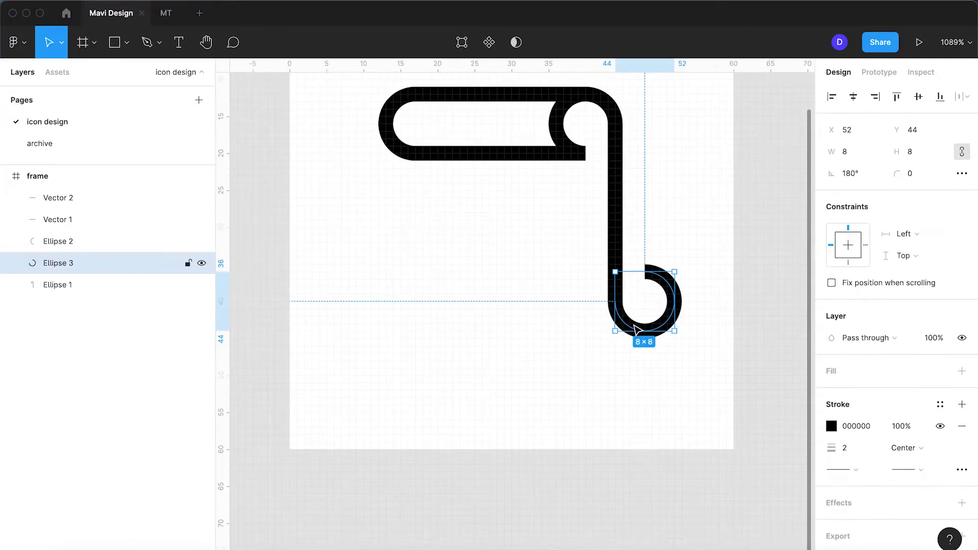
pyautogui.press('Down')
pyautogui.press('Down')
pyautogui.press('Down')
pyautogui.click(618, 241)
pyautogui.press('Return')
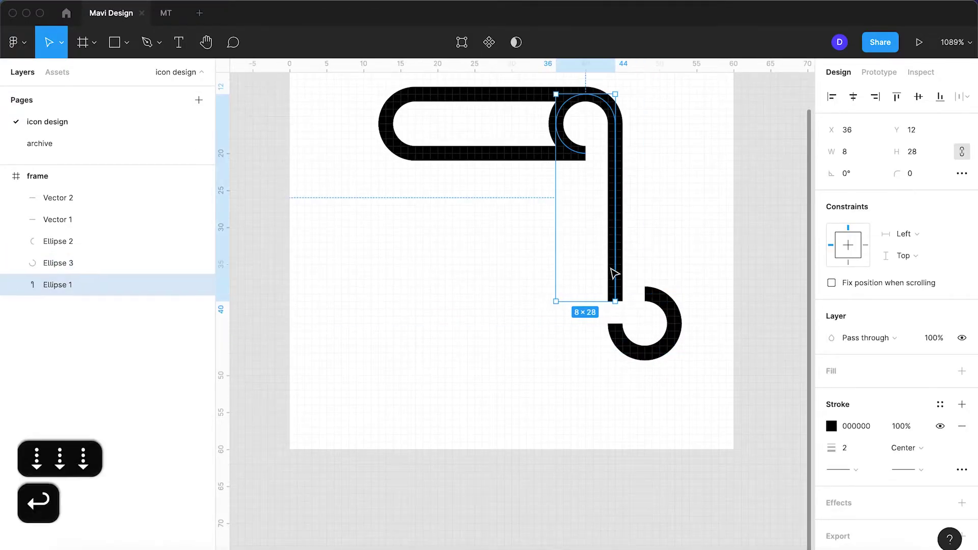
pyautogui.press('Down')
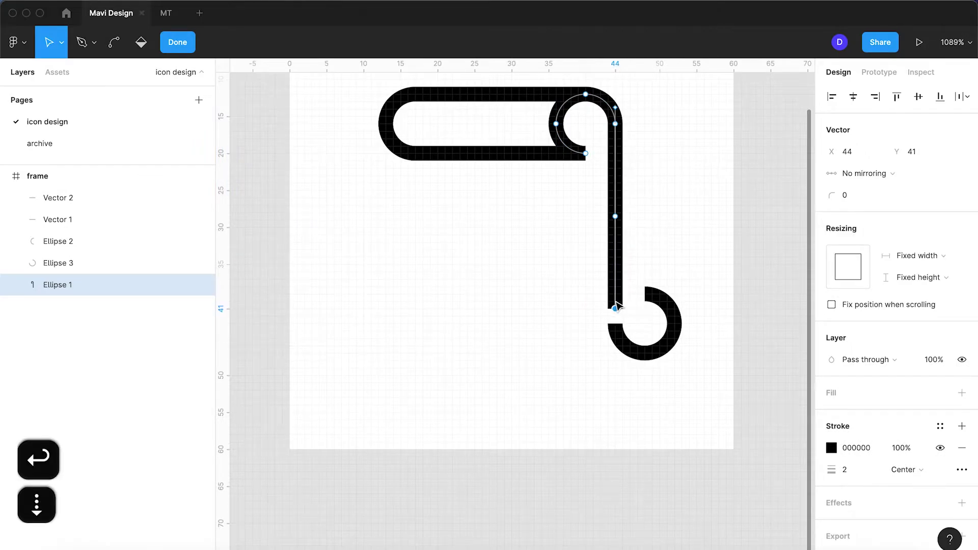
pyautogui.press('Return')
pyautogui.click(615, 321)
pyautogui.press('Up')
pyautogui.press('Up')
pyautogui.click(683, 395)
pyautogui.moveTo(683, 395); pyautogui.dragTo(551, 114)
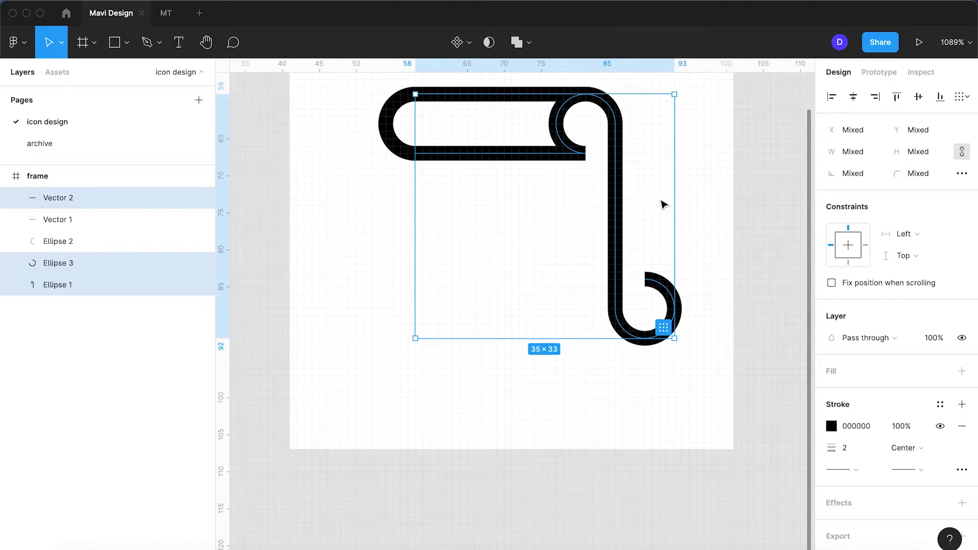
pyautogui.click(701, 244)
# Shift the bottom arc down by 1 more and extend the stem's lower end point to Y 42
pyautogui.click(675, 312)
pyautogui.press('Down')
pyautogui.click(615, 267)
pyautogui.press('Return')
pyautogui.click(615, 309)
pyautogui.press('Down')
pyautogui.press('Return')
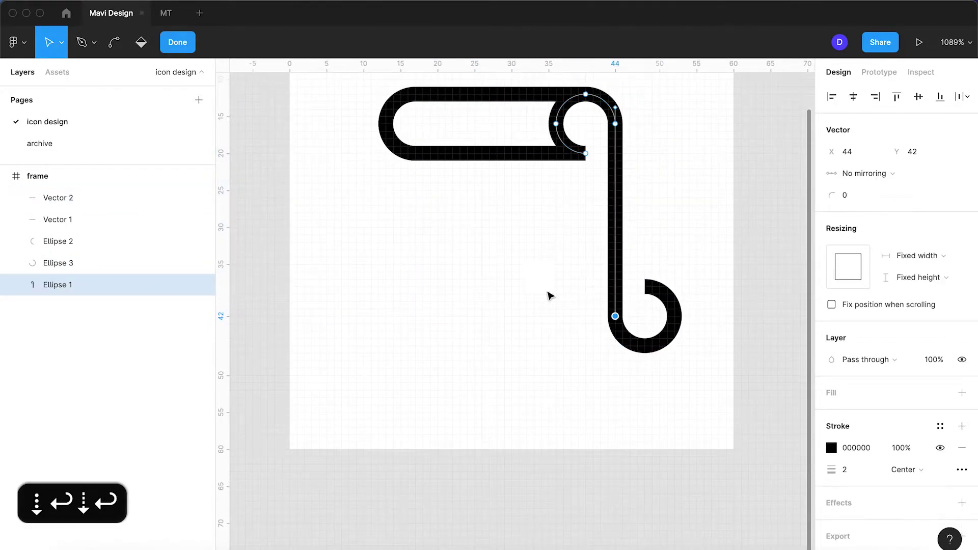
pyautogui.click(549, 290)
# Move the left half arc to X 12 and extend the upper line's left end point to X 16
pyautogui.scroll(3, 542, 290)
pyautogui.hscroll(-2, 542, 290)
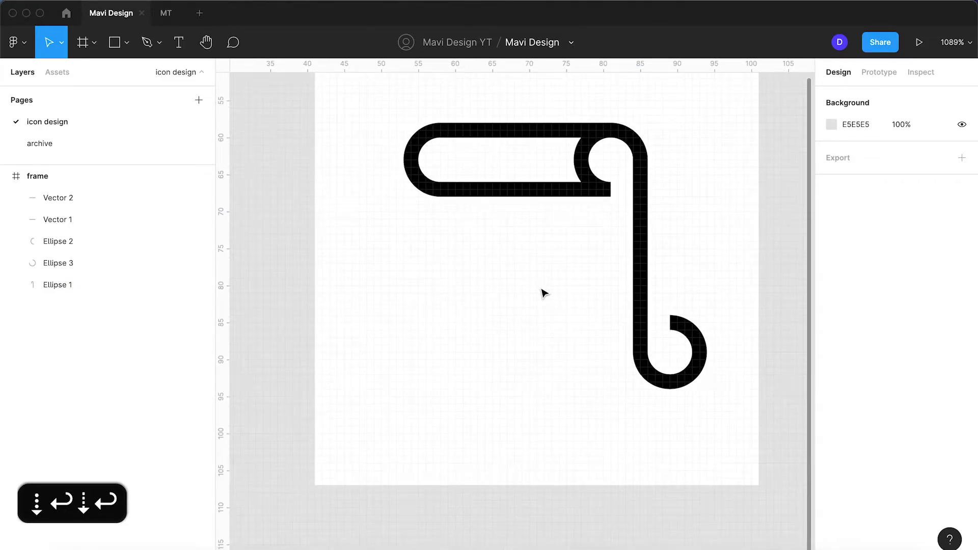
pyautogui.click(414, 170)
pyautogui.press('Left')
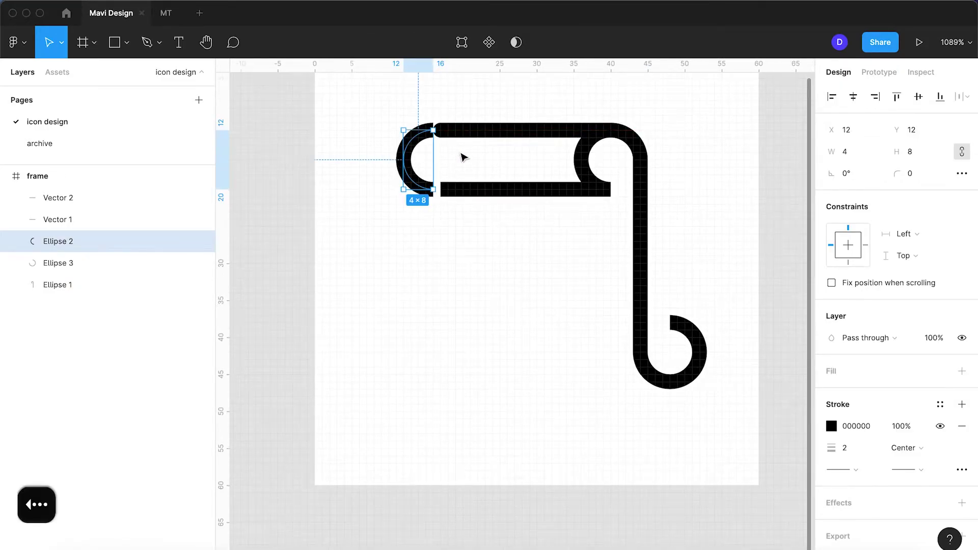
pyautogui.click(465, 135)
pyautogui.press('Return')
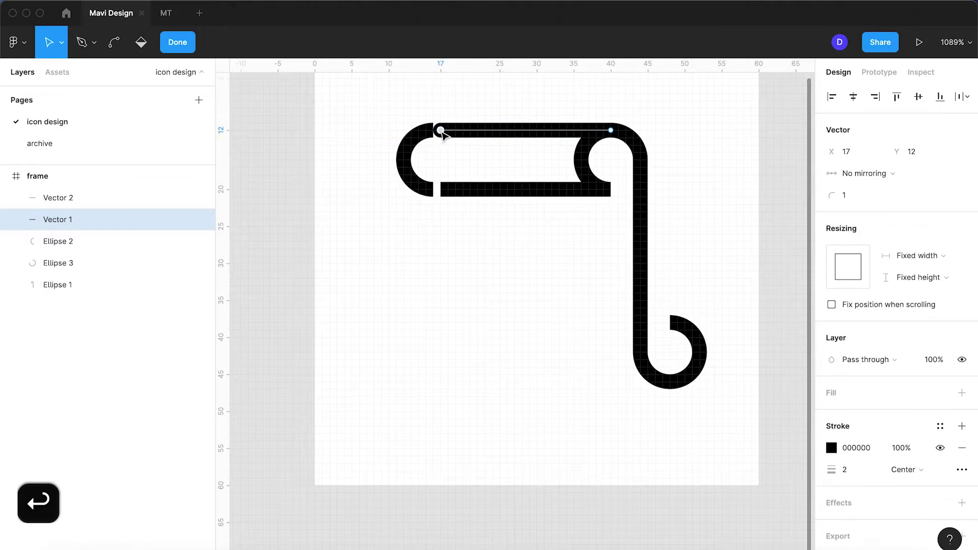
pyautogui.press('Return')
# Extend the lower horizontal line's left end point to X 16 to meet the half arc
pyautogui.click(476, 190)
pyautogui.press('Return')
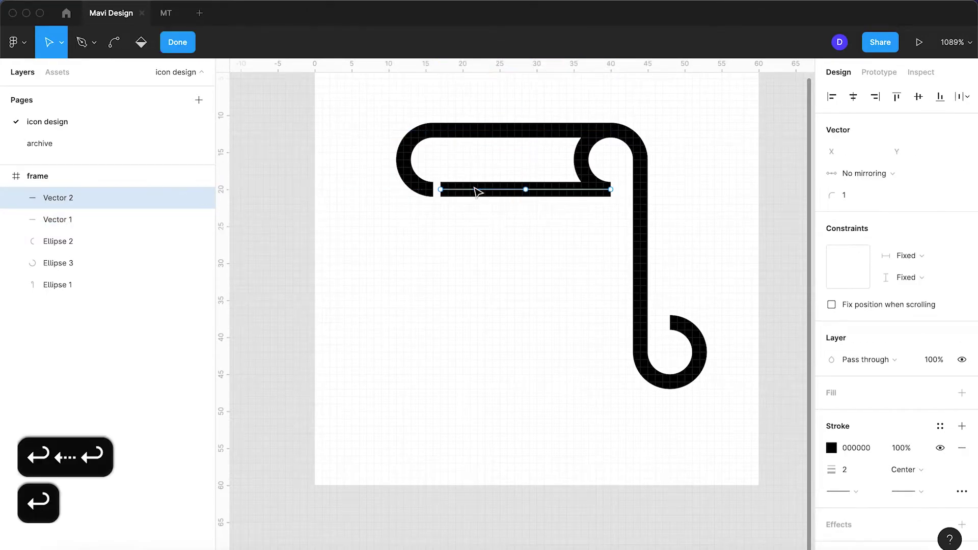
pyautogui.click(442, 192)
pyautogui.press('Left')
pyautogui.press('Return')
pyautogui.click(471, 272)
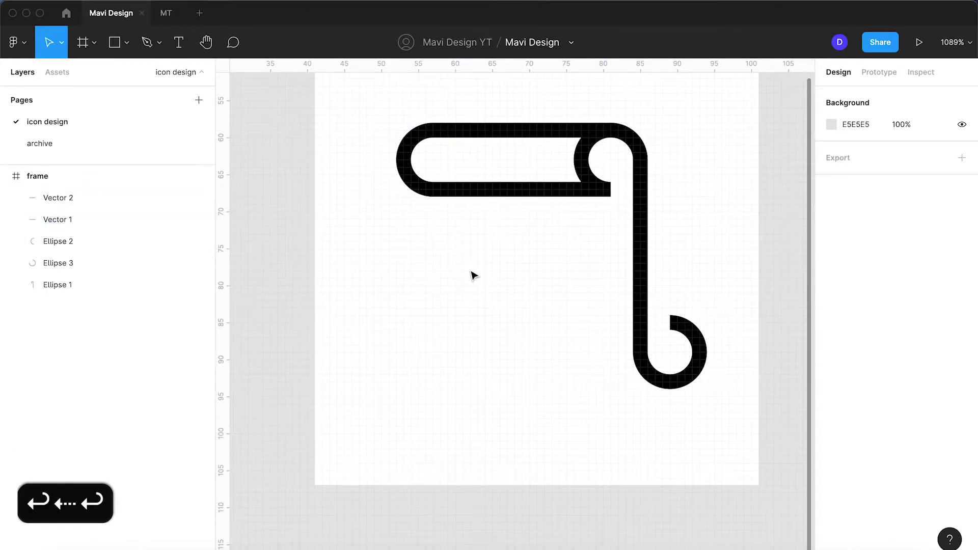
# Draw a vertical line with the Pen tool from X 19, Y 16 down to Y 43
pyautogui.click(644, 265)
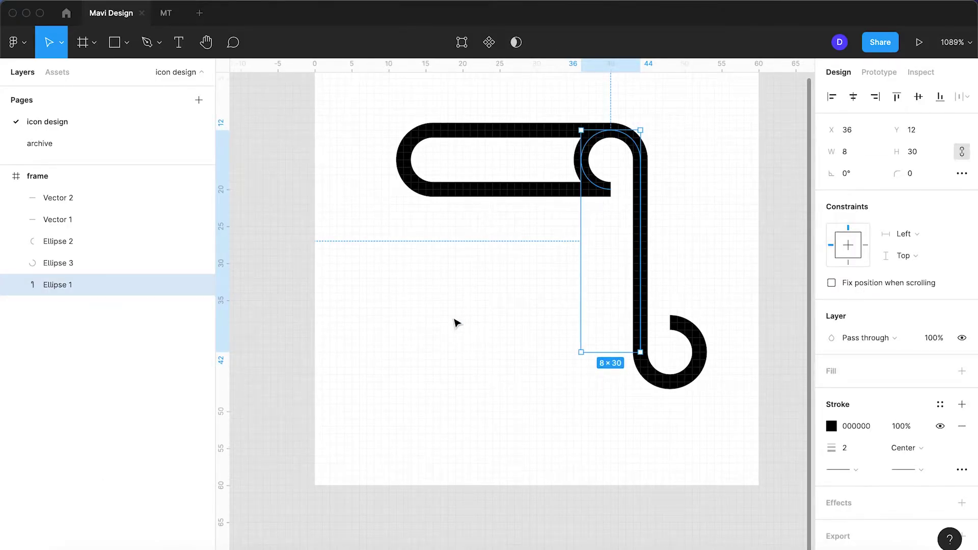
pyautogui.click(145, 45)
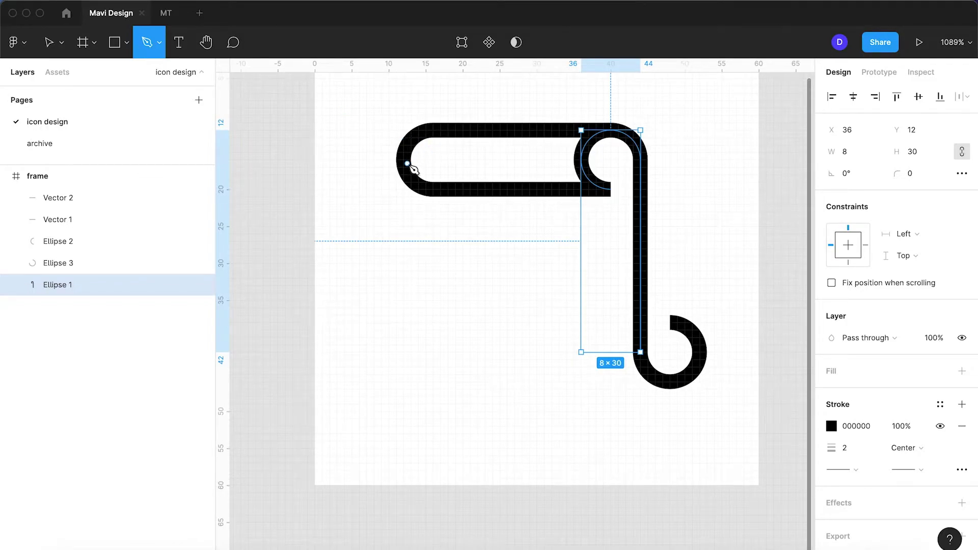
pyautogui.click(455, 160)
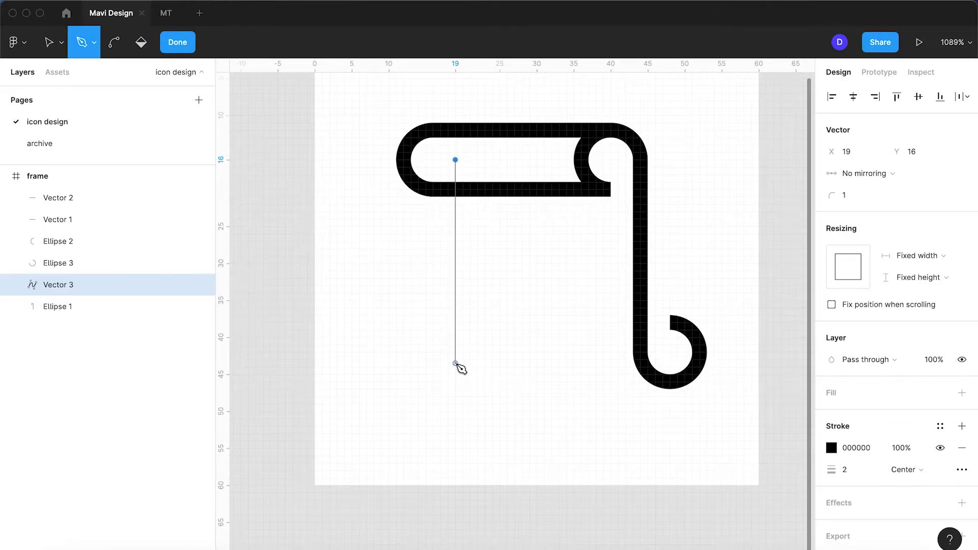
pyautogui.click(456, 361)
pyautogui.press('Return')
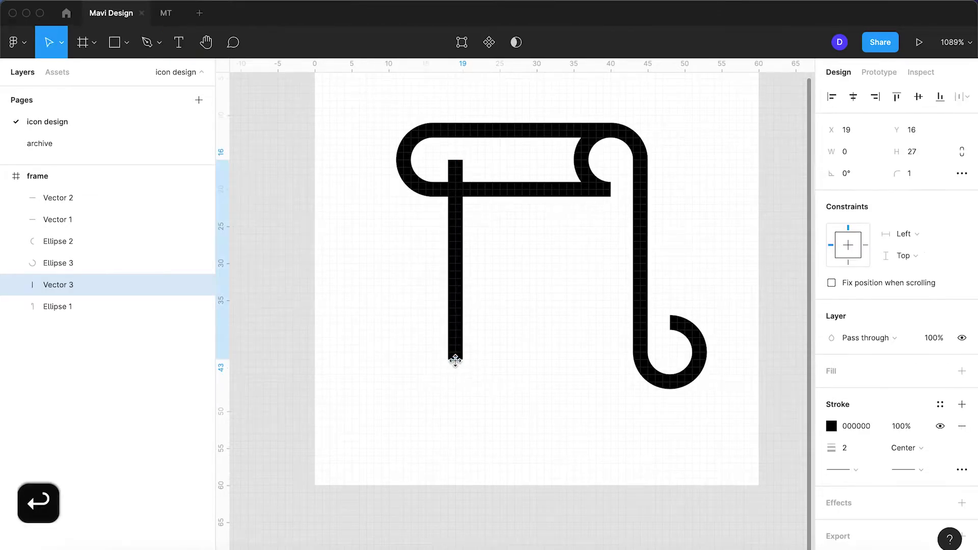
pyautogui.click(415, 319)
# Place a hook copy at X 12, Y 32 as a guide for moving the vertical line to X 20, and delete the copy
pyautogui.click(584, 166)
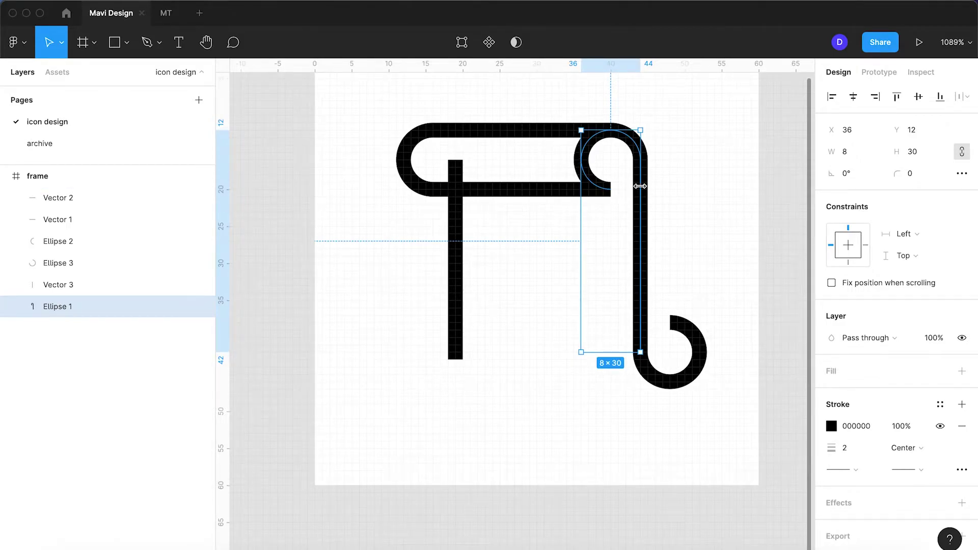
pyautogui.moveTo(622, 136); pyautogui.dragTo(457, 292)
pyautogui.click(455, 248)
pyautogui.moveTo(455, 249); pyautogui.dragTo(464, 248)
pyautogui.click(434, 279)
pyautogui.press('BackSpace')
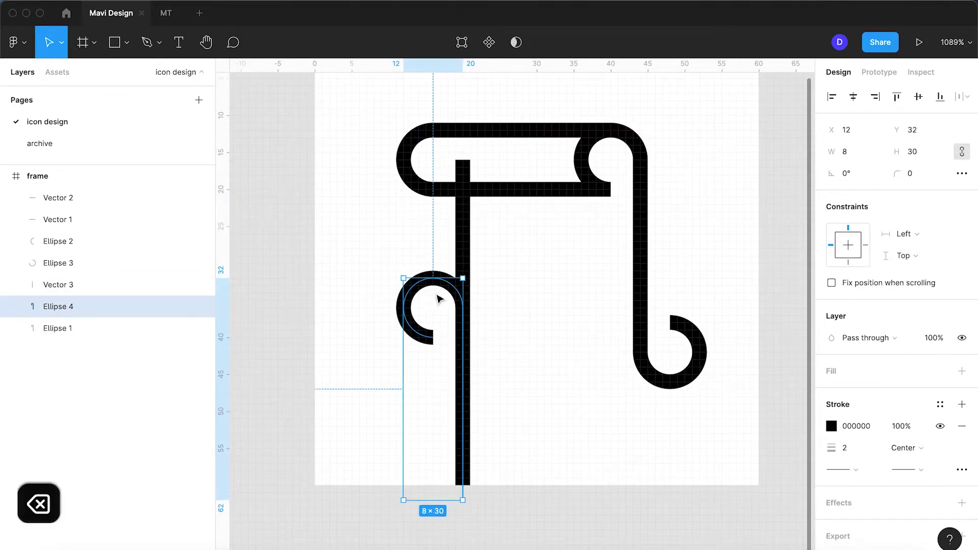
# Move the vertical line's upper end point down to Y 19 so it starts at the lower horizontal line
pyautogui.hscroll(3, 480, 304)
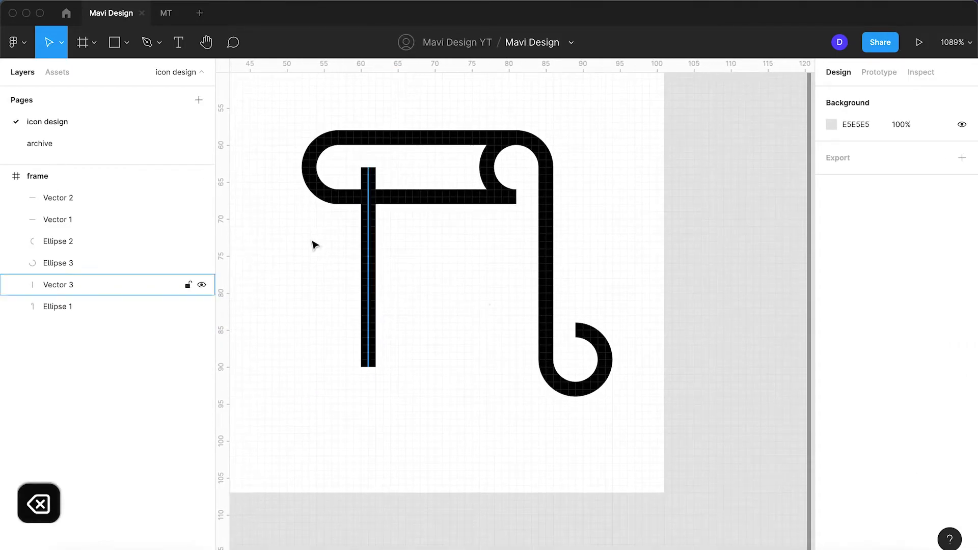
pyautogui.click(370, 247)
pyautogui.press('Return')
pyautogui.click(369, 175)
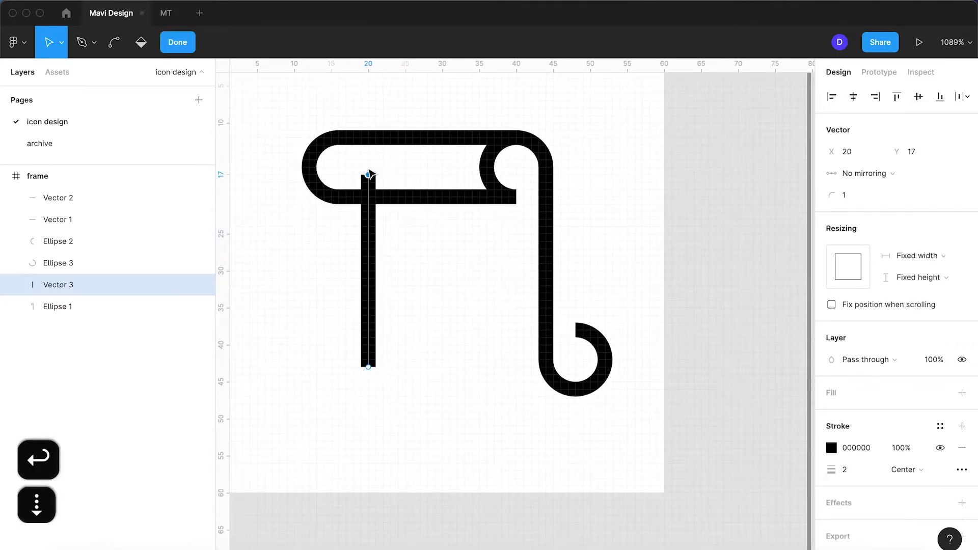
pyautogui.press('Down')
pyautogui.press('Down')
pyautogui.press('Return')
pyautogui.click(311, 245)
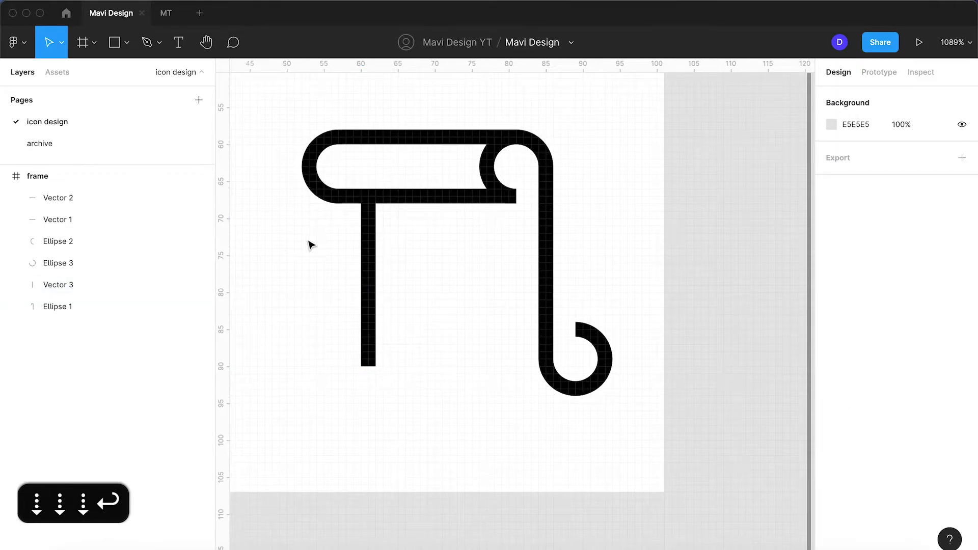
# Copy the lower curl to X 28, Y 46 at the left vertical line's foot and raise the line's lower end to Y 42
pyautogui.scroll(-2, 311, 245)
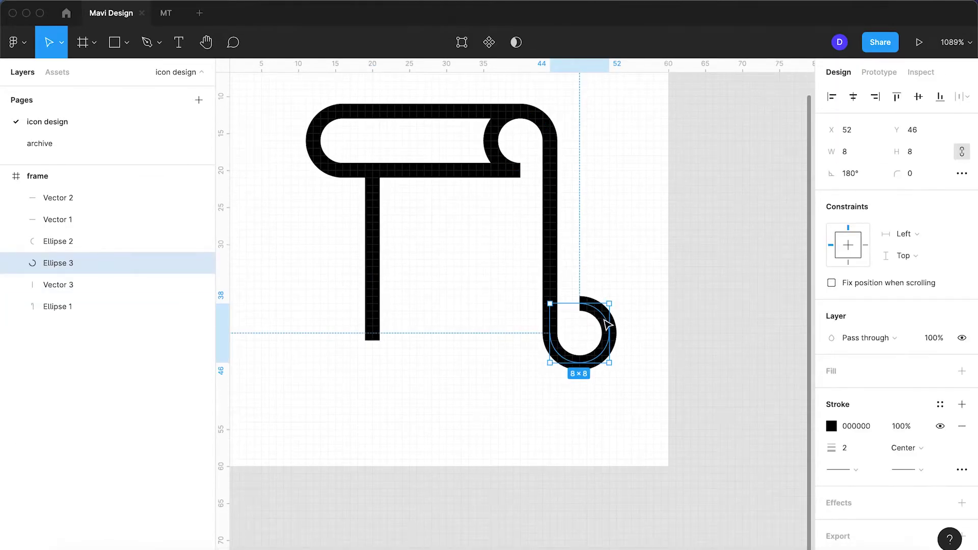
pyautogui.moveTo(608, 319); pyautogui.dragTo(430, 316)
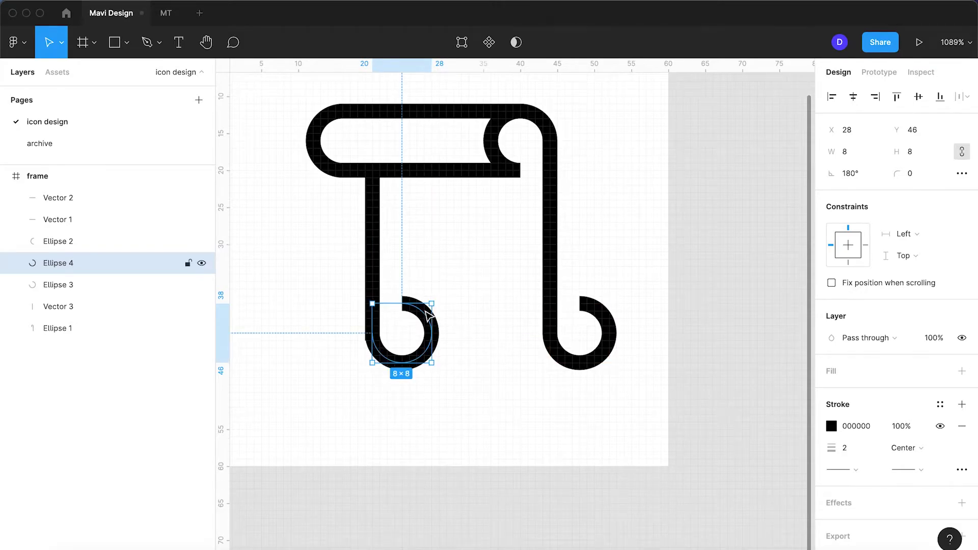
pyautogui.click(375, 288)
pyautogui.press('Return')
pyautogui.click(374, 336)
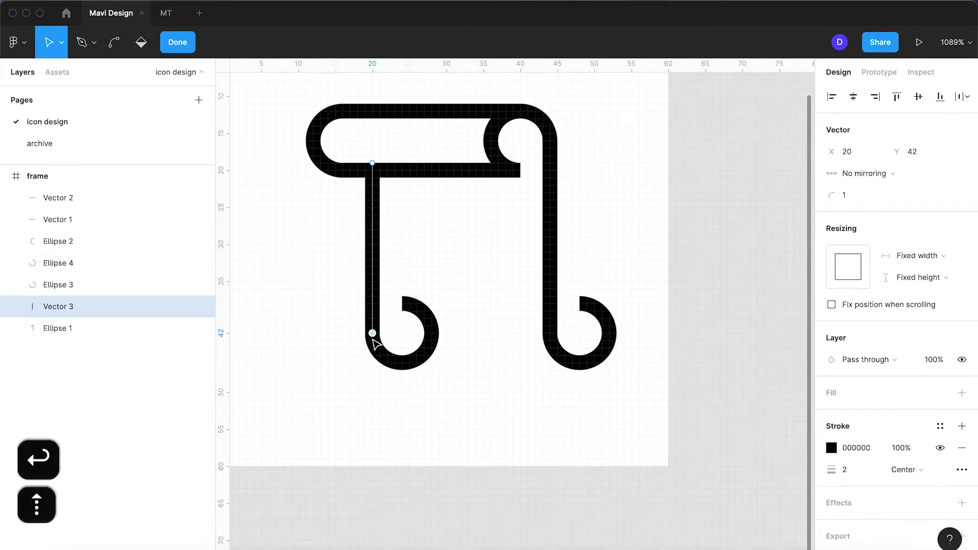
pyautogui.hotkey('shift', 'Return')
# Delete the upper and outer points of the copied curl, leaving only its quarter arc as a rounded corner
pyautogui.click(431, 333)
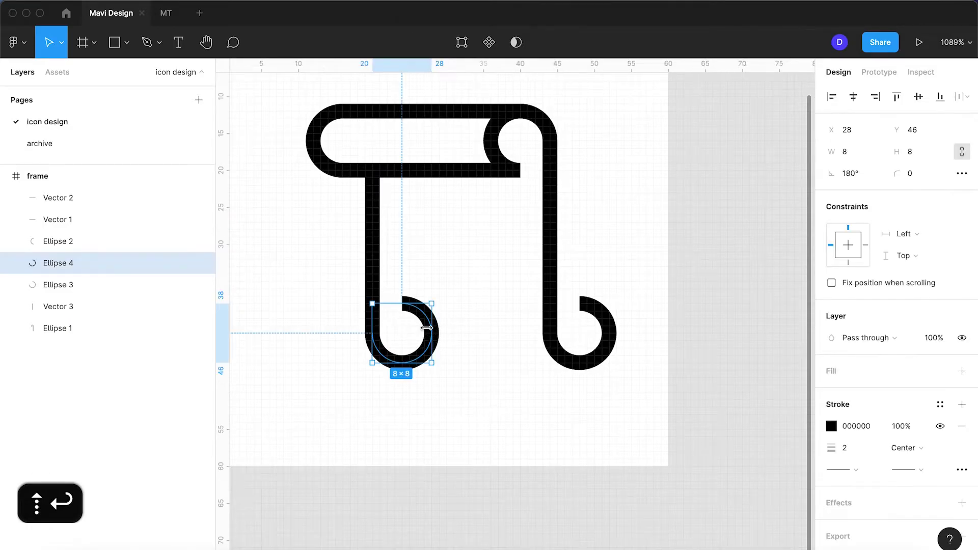
pyautogui.press('Return')
pyautogui.keyDown('shift'); pyautogui.click(432, 334); pyautogui.keyUp('shift')
pyautogui.press('BackSpace')
pyautogui.press('Return')
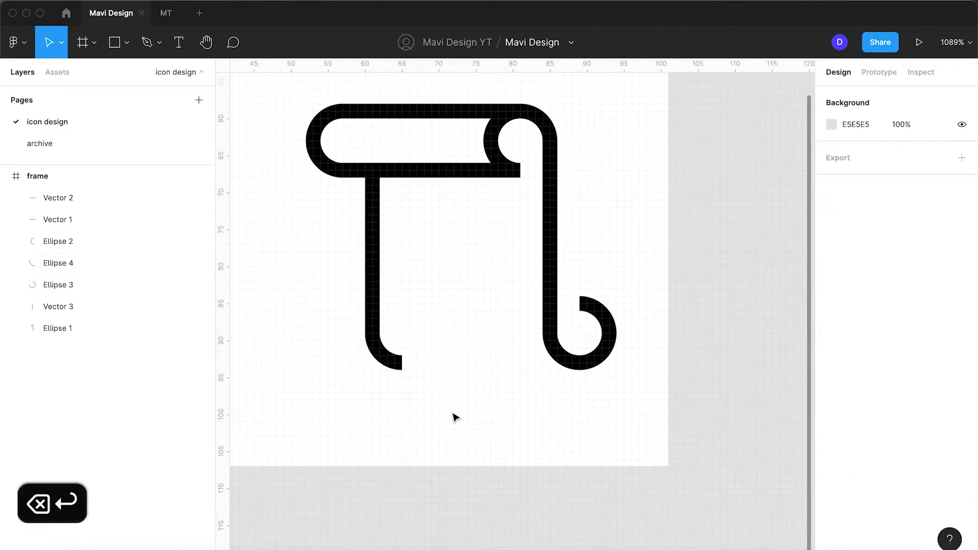
# Copy the upper horizontal line down to Y 46, from X 24 to X 48, joining the corner arc to the curl
pyautogui.click(426, 112)
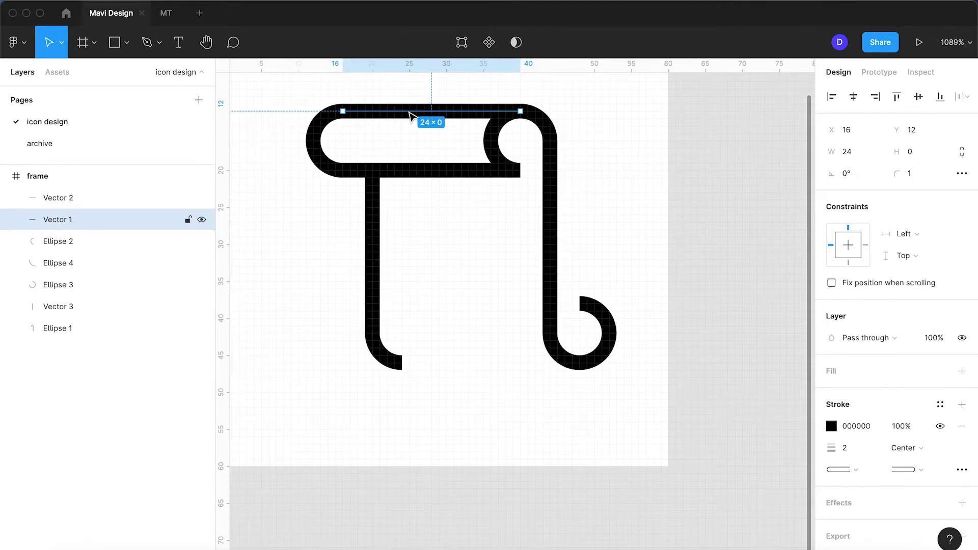
pyautogui.moveTo(410, 113); pyautogui.dragTo(470, 360)
pyautogui.click(478, 407)
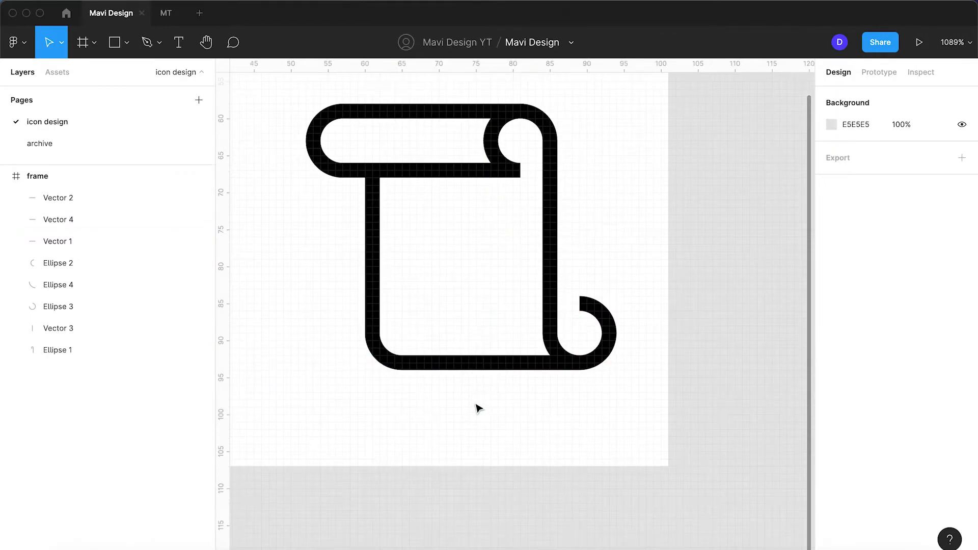
pyautogui.scroll(-2, 402, 328)
pyautogui.hscroll(-1, 372, 356)
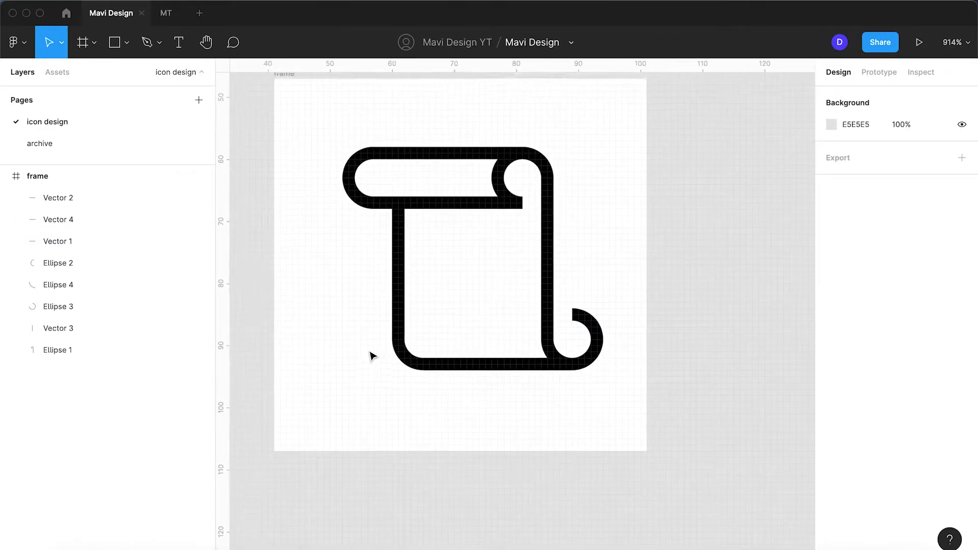
# Narrow the upper hook to a width of 6 from its left edge and the lower curl to 6 from its right edge
pyautogui.hscroll(-2, 372, 355)
pyautogui.scroll(1, 372, 355)
pyautogui.click(530, 186)
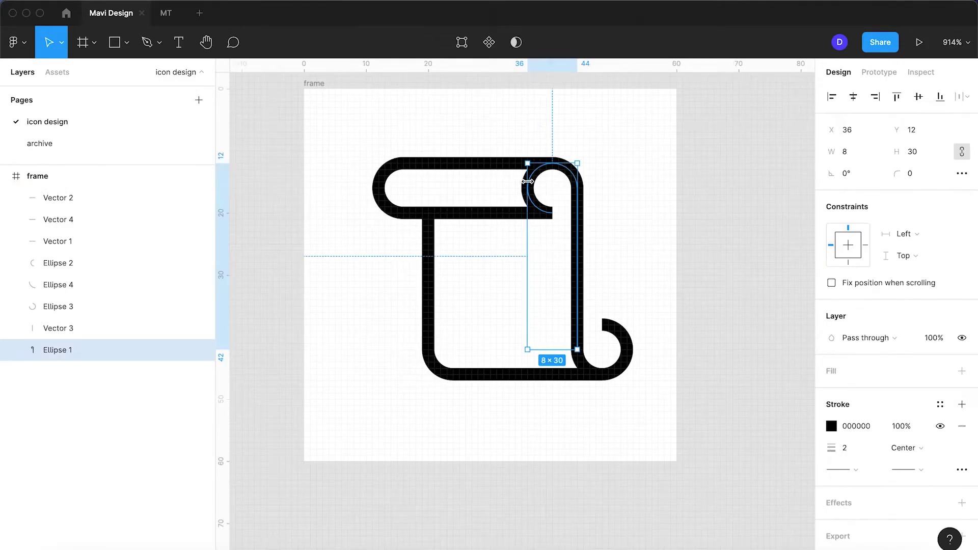
pyautogui.moveTo(530, 215); pyautogui.dragTo(541, 215)
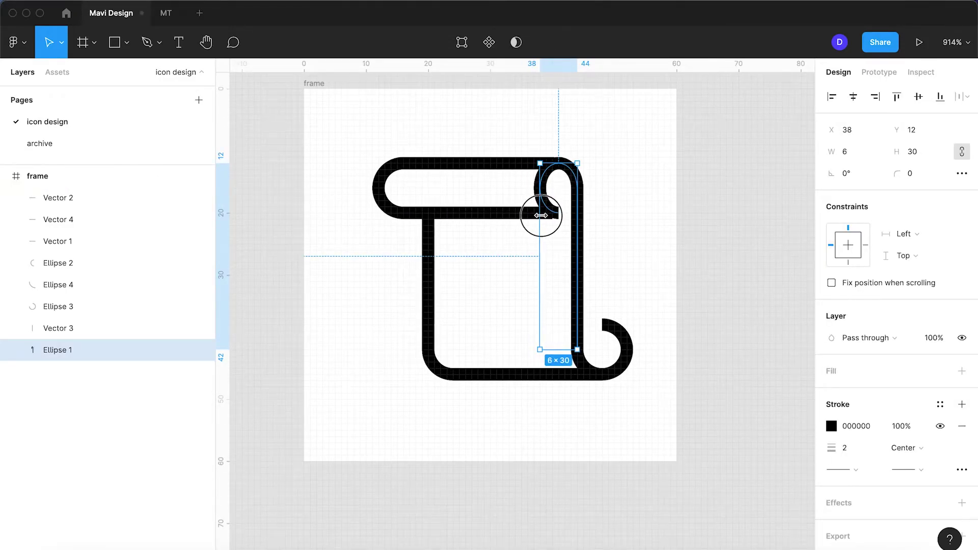
pyautogui.click(631, 348)
pyautogui.moveTo(625, 347); pyautogui.dragTo(616, 347)
pyautogui.click(652, 378)
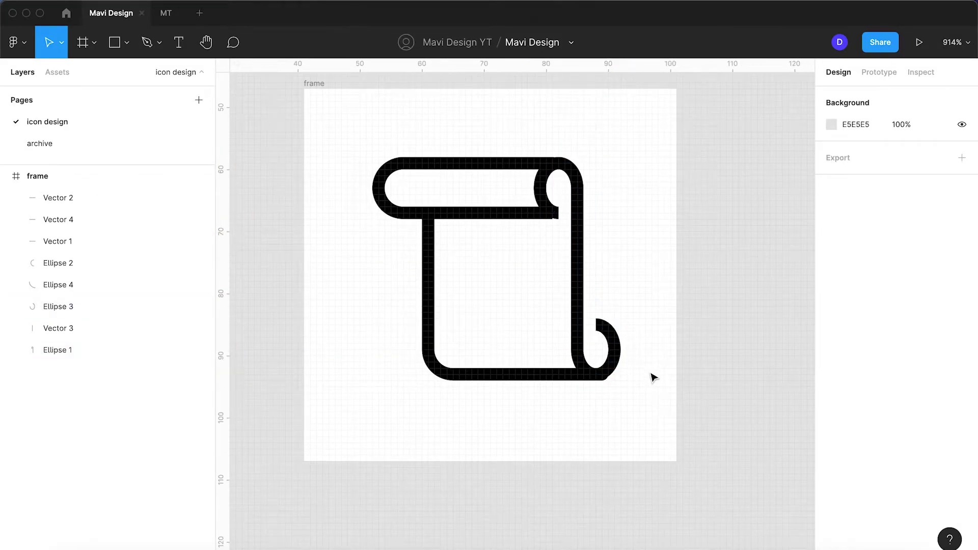
# Narrow the left half arc of the upper roll to a width of 3, starting at X 13
pyautogui.click(507, 214)
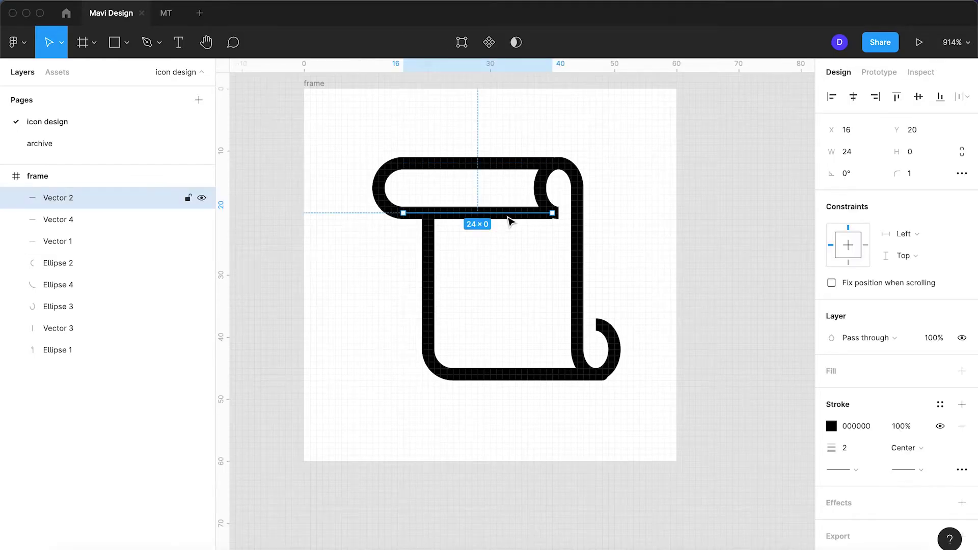
pyautogui.click(380, 182)
pyautogui.moveTo(381, 181); pyautogui.dragTo(385, 181)
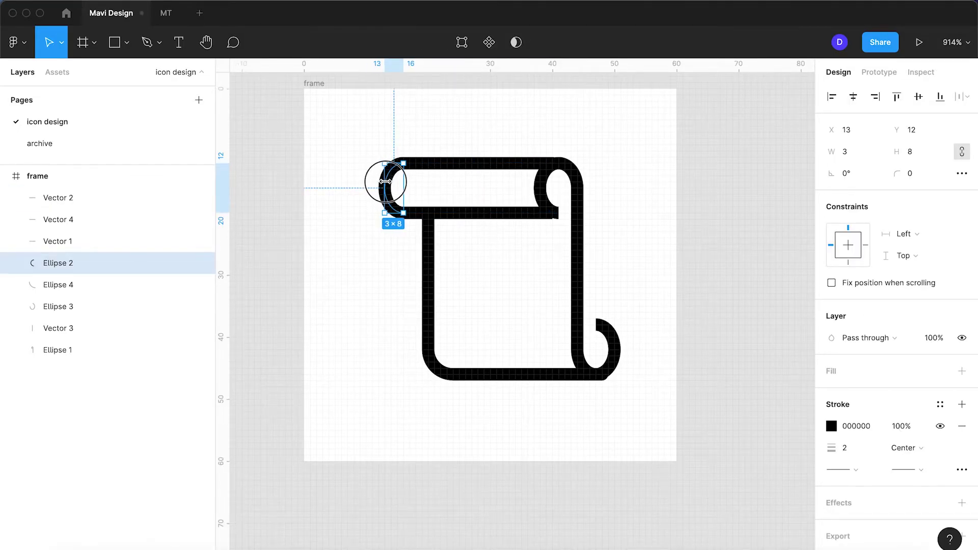
pyautogui.click(487, 164)
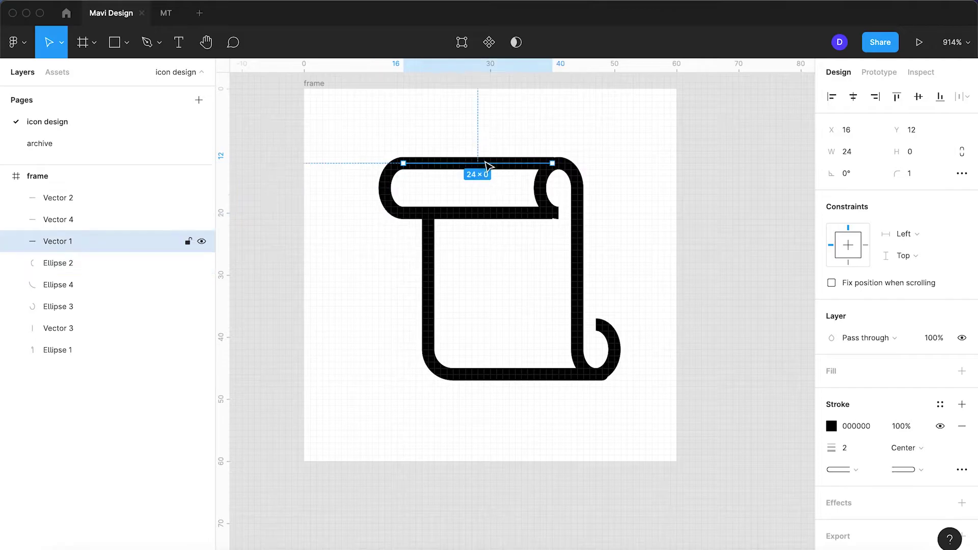
pyautogui.click(380, 363)
# Narrow the lower-left corner arc to a width of 3 and extend the bottom line's left end point to X 23
pyautogui.scroll(-4, 381, 364)
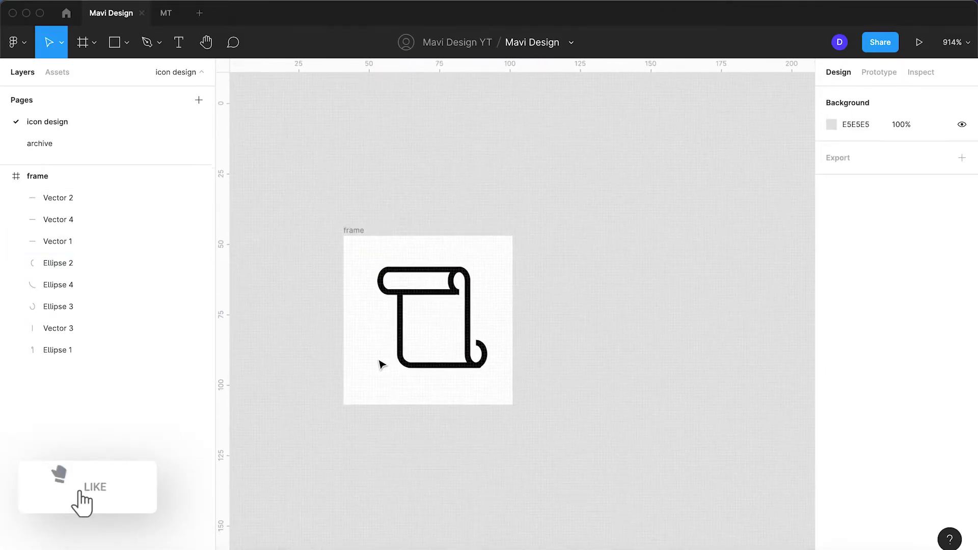
pyautogui.scroll(6, 381, 364)
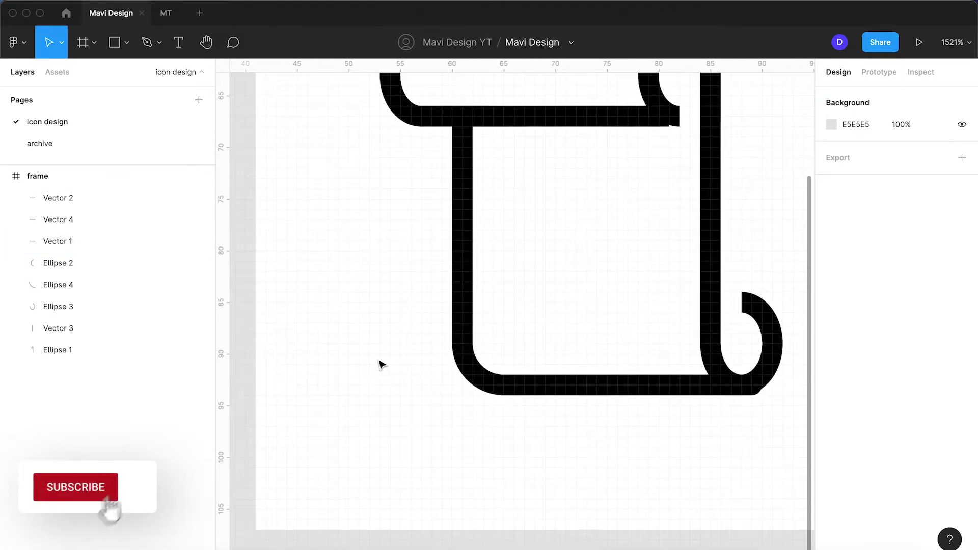
pyautogui.scroll(-2, 382, 364)
pyautogui.scroll(2, 494, 316)
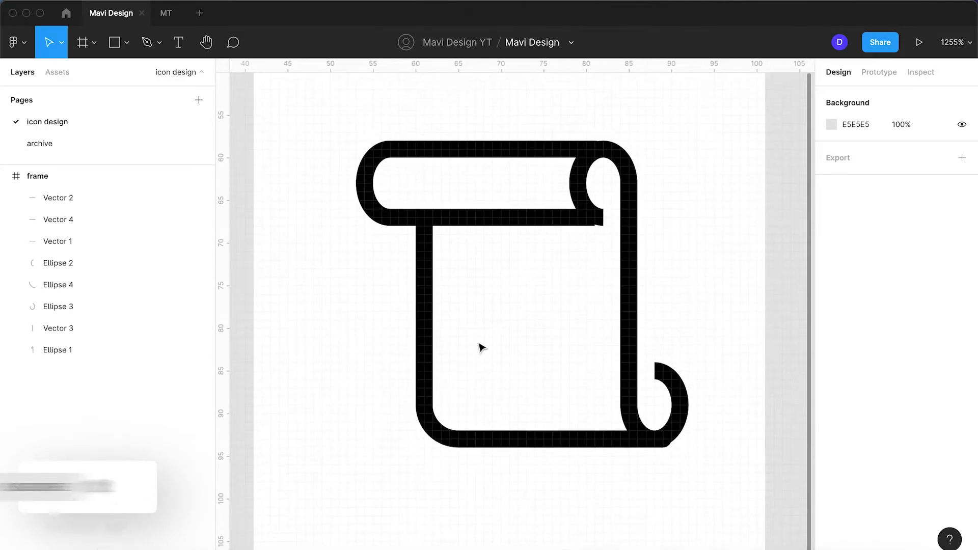
pyautogui.click(436, 437)
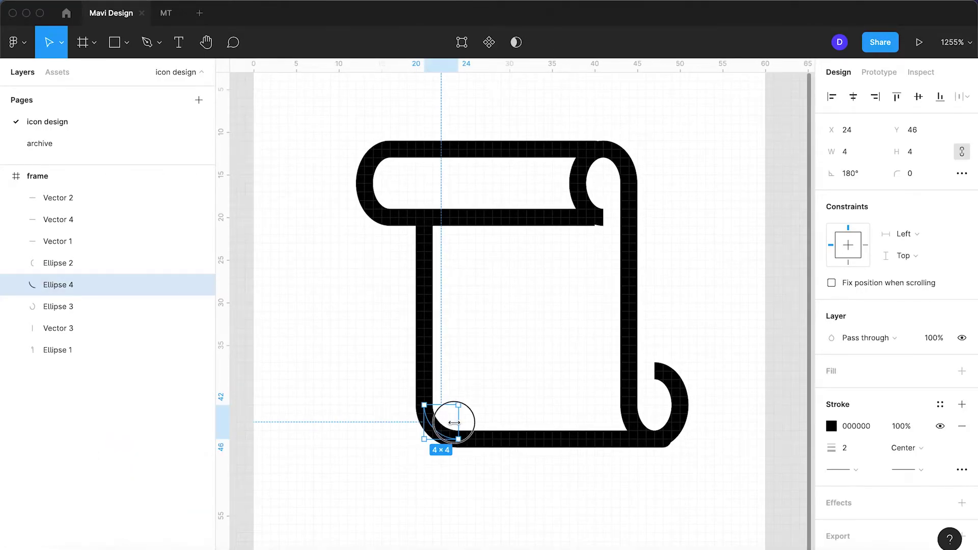
pyautogui.click(457, 441)
pyautogui.press('Return')
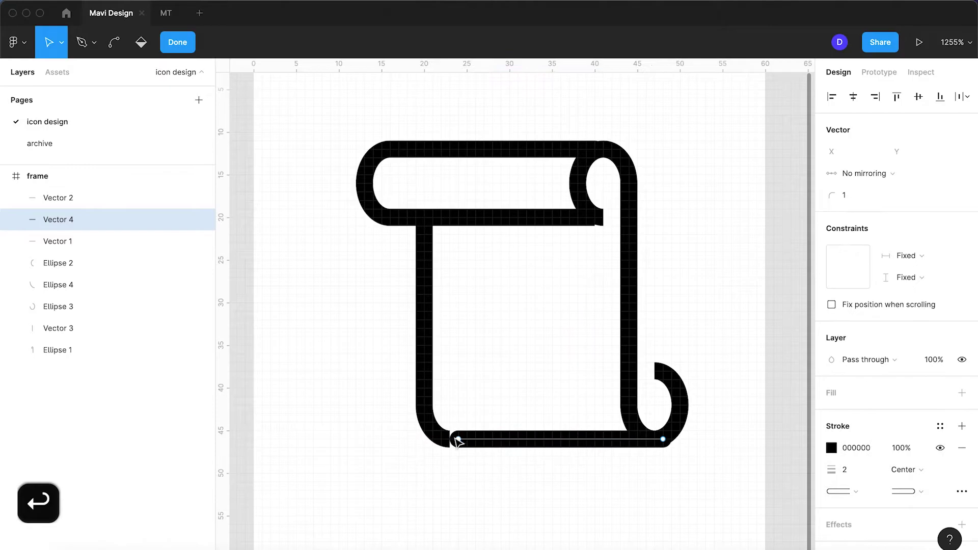
pyautogui.press('Escape')
pyautogui.press('Return')
pyautogui.click(372, 469)
# Extend the right end points of the upper roll's lower and upper lines to X 41 to meet the narrowed hook
pyautogui.click(365, 174)
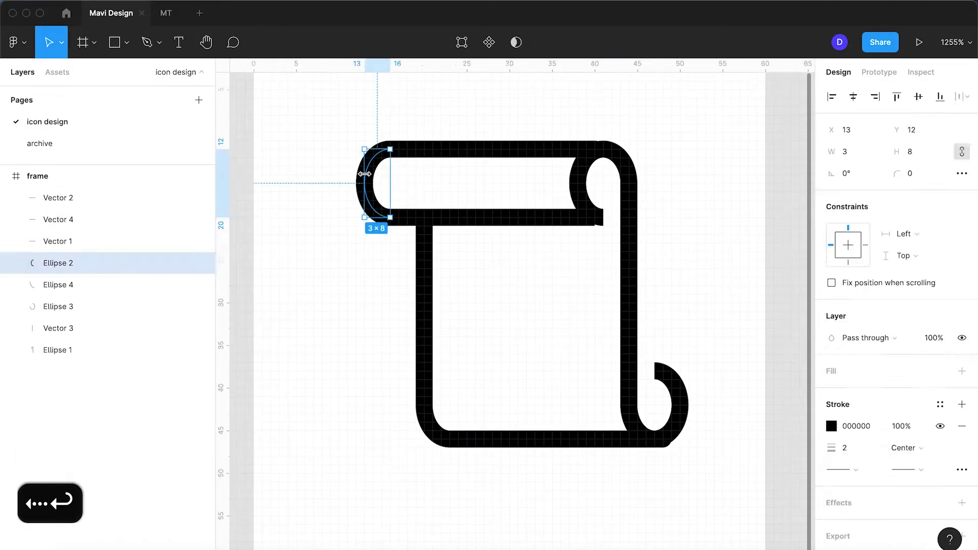
pyautogui.click(526, 217)
pyautogui.press('Return')
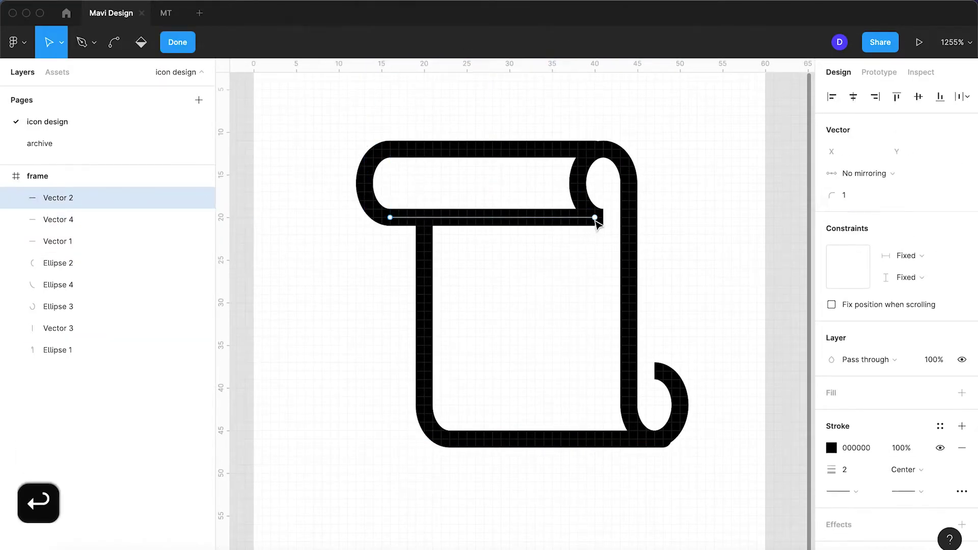
pyautogui.click(603, 218)
pyautogui.press('Escape')
pyautogui.click(557, 151)
pyautogui.press('Return')
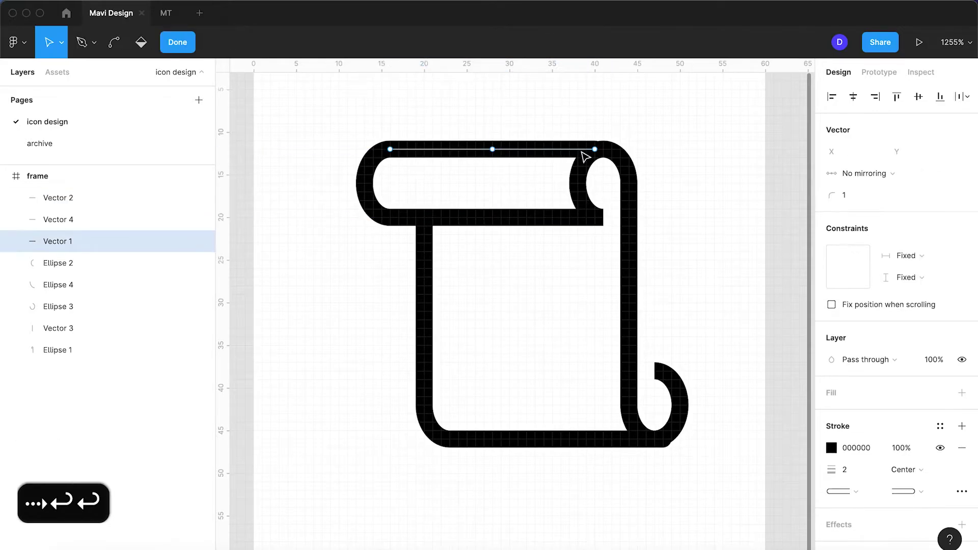
pyautogui.press('Escape')
pyautogui.press('Return')
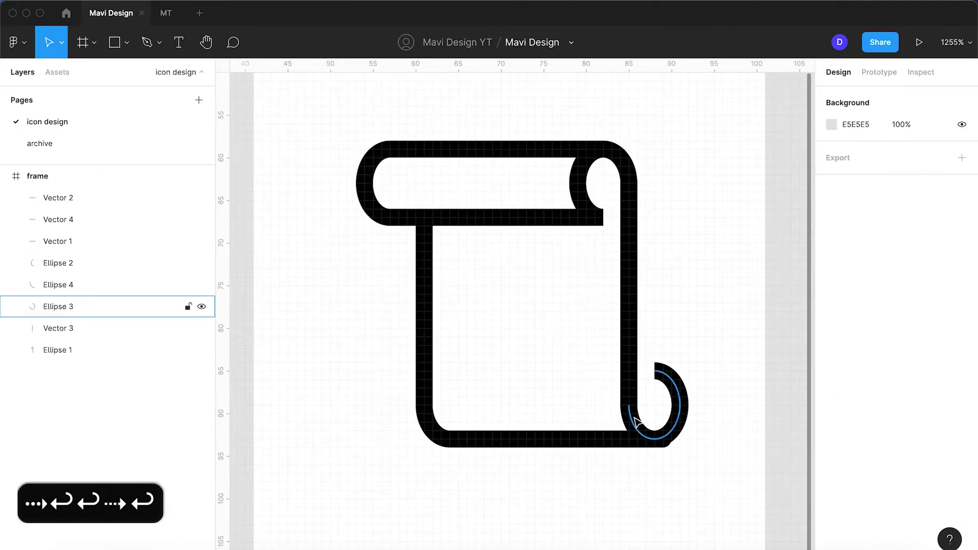
# Pull the bottom line's right end point back to X 47 so it stays within the lower curl
pyautogui.click(612, 449)
pyautogui.press('Return')
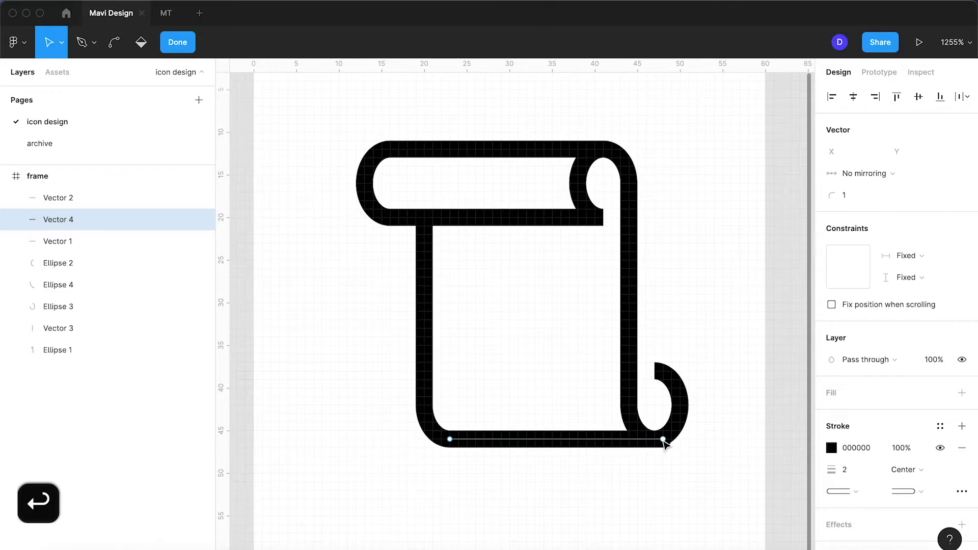
pyautogui.press('Left')
pyautogui.press('Return')
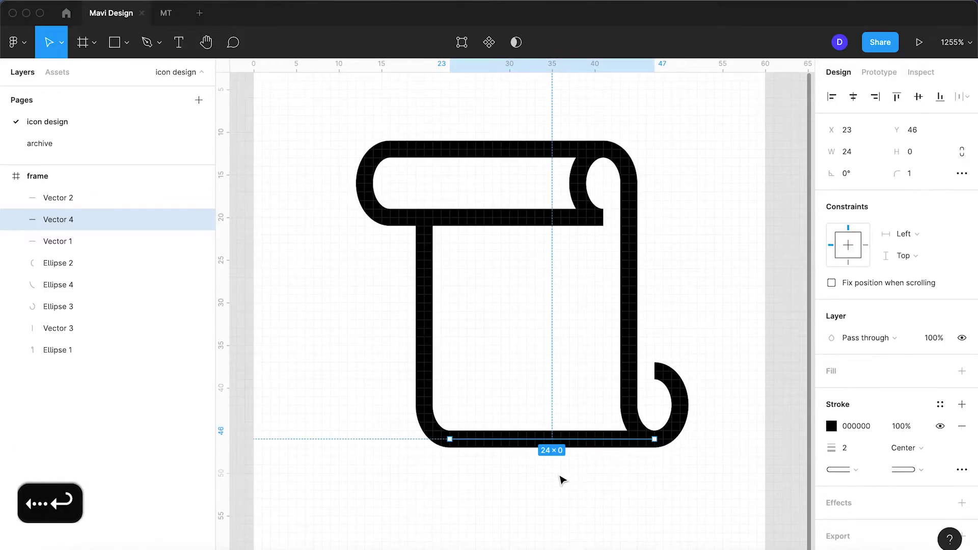
pyautogui.click(562, 480)
# Draw a short horizontal line with the Pen tool from the curl's open end at X 47, Y 38 to X 45
pyautogui.scroll(-3, 544, 384)
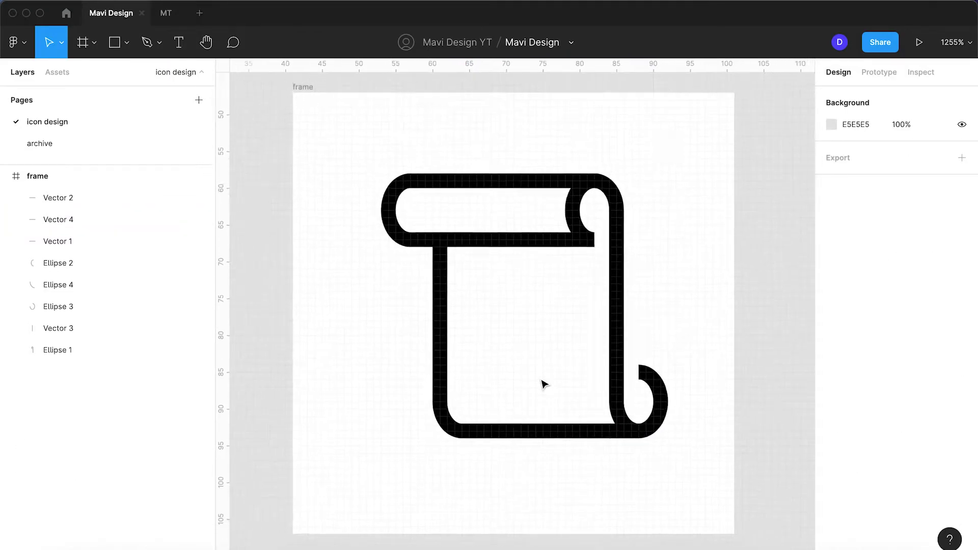
pyautogui.scroll(3, 578, 378)
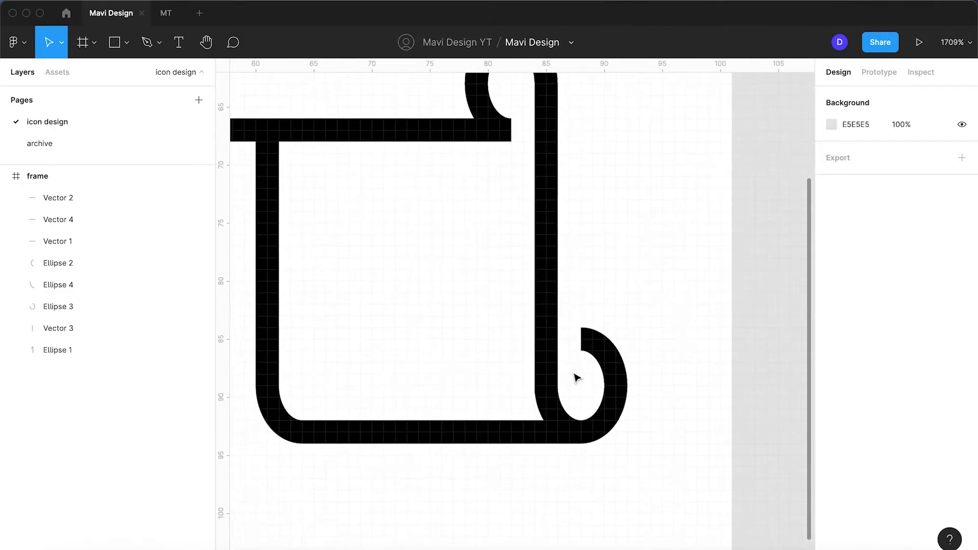
pyautogui.press('p')
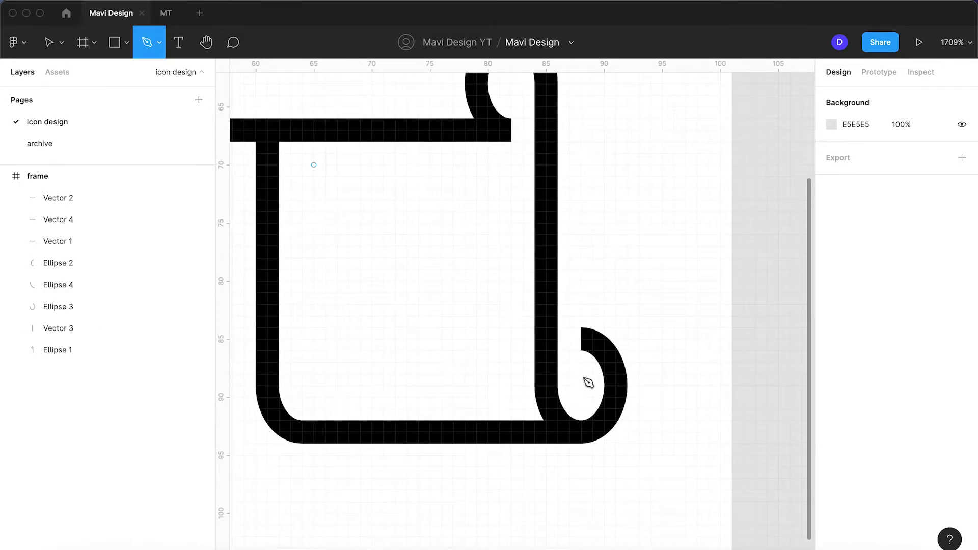
pyautogui.click(582, 340)
pyautogui.click(559, 340)
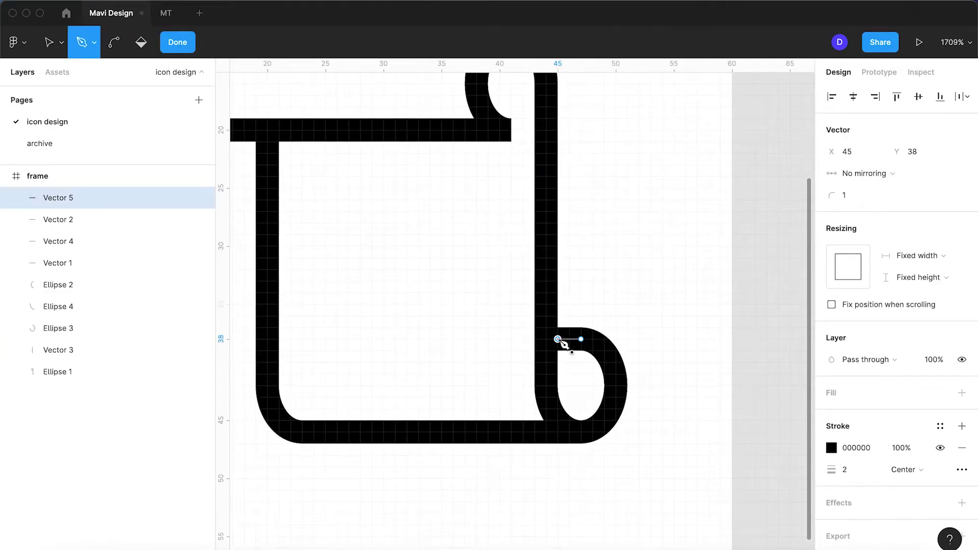
pyautogui.press('Return')
# Try 40% opacity on the short connecting line and set it back to 100%
pyautogui.write('40')
pyautogui.press('Return')
pyautogui.click(644, 262)
pyautogui.scroll(-3, 644, 262)
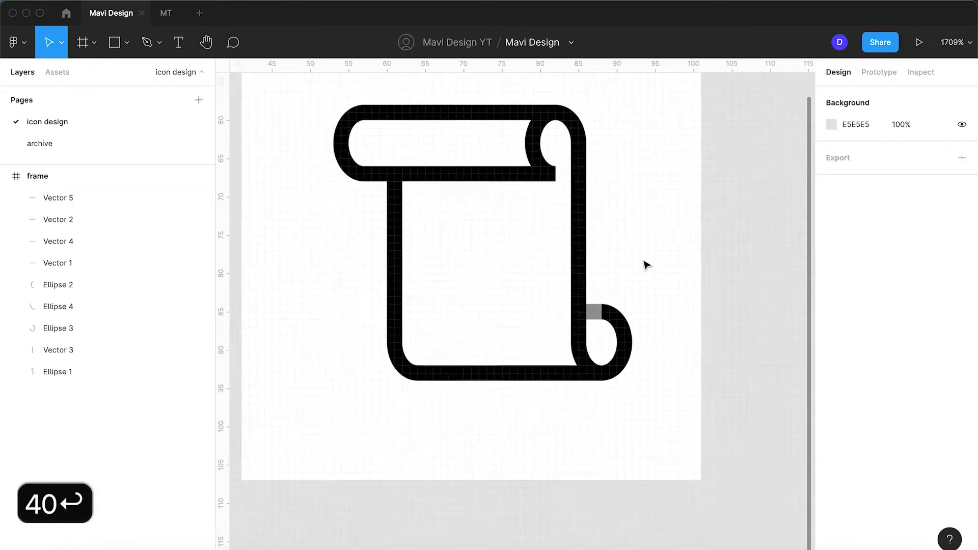
pyautogui.click(597, 321)
pyautogui.write('100')
pyautogui.press('Return')
pyautogui.click(634, 382)
# Duplicate the lower curl and close the copy's outline with the Pen tool through a corner at X 44, Y 38
pyautogui.click(624, 347)
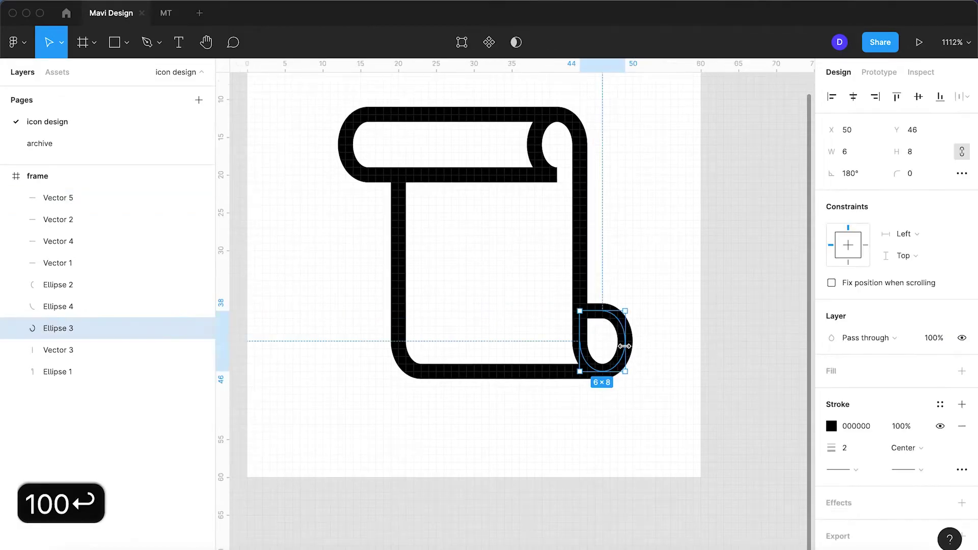
pyautogui.scroll(5, 624, 347)
pyautogui.press('super+d')
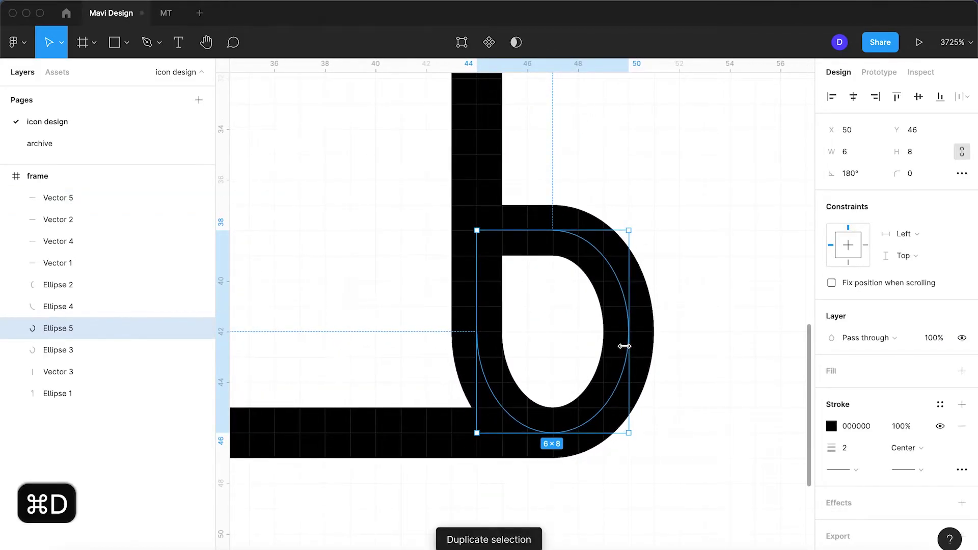
pyautogui.press('Return')
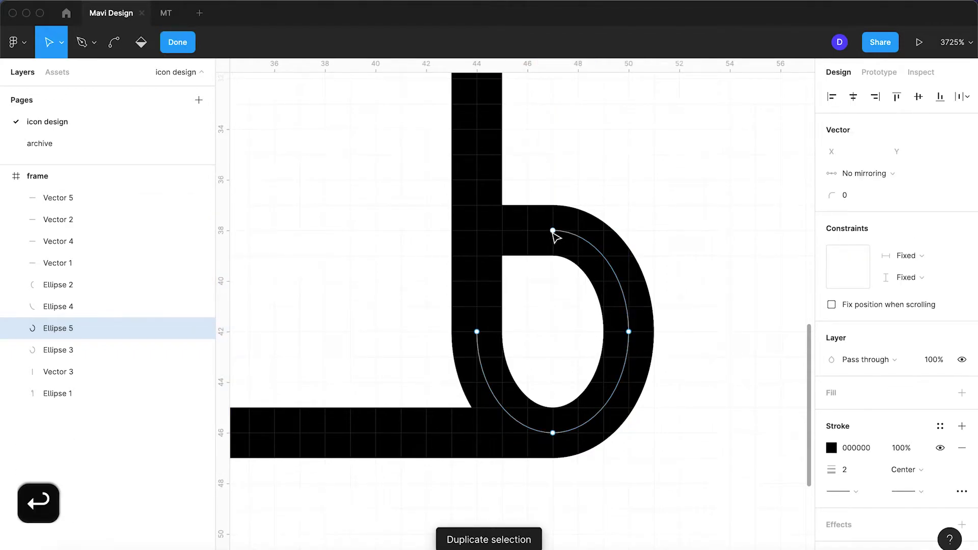
pyautogui.click(82, 42)
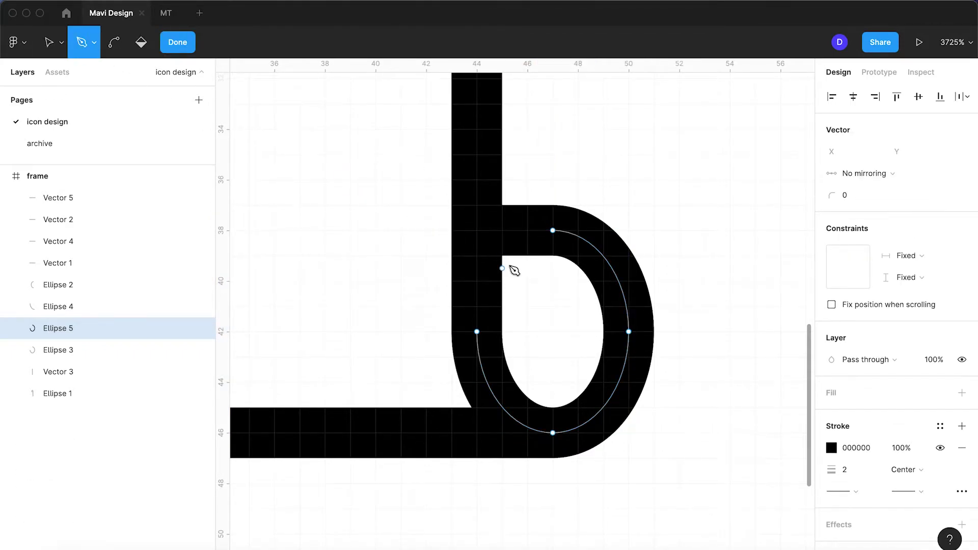
pyautogui.click(554, 231)
pyautogui.click(478, 232)
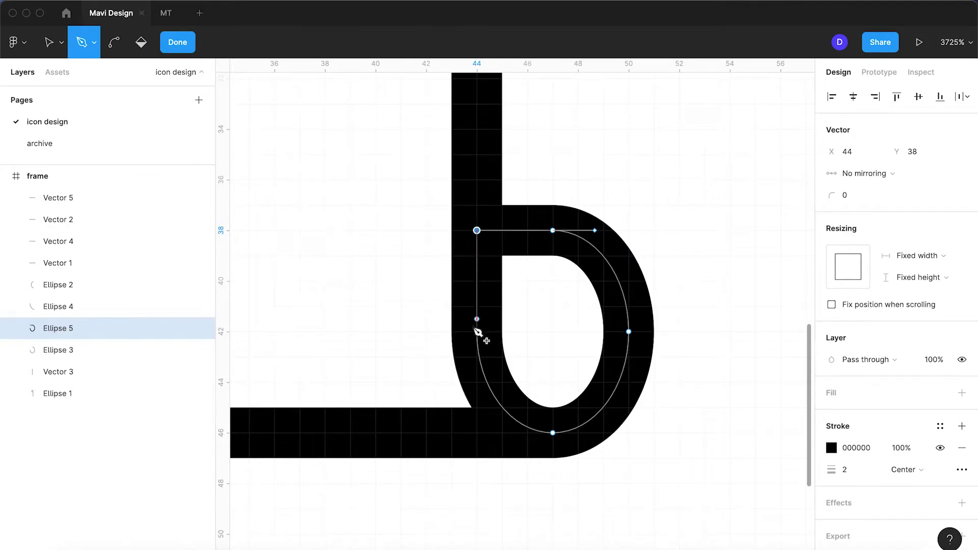
pyautogui.press('Return')
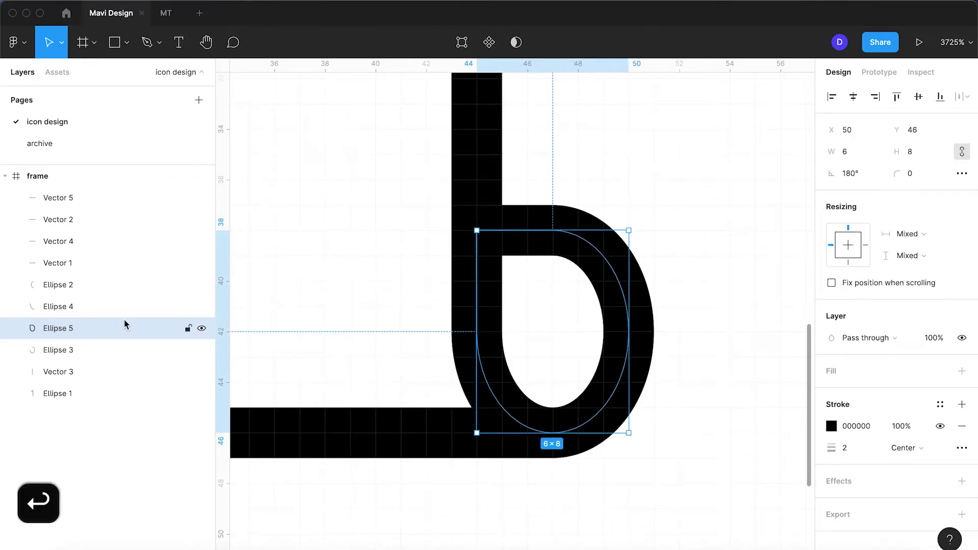
# Remove the stroke from the closed curl copy and give it a solid 000000 fill
pyautogui.click(962, 426)
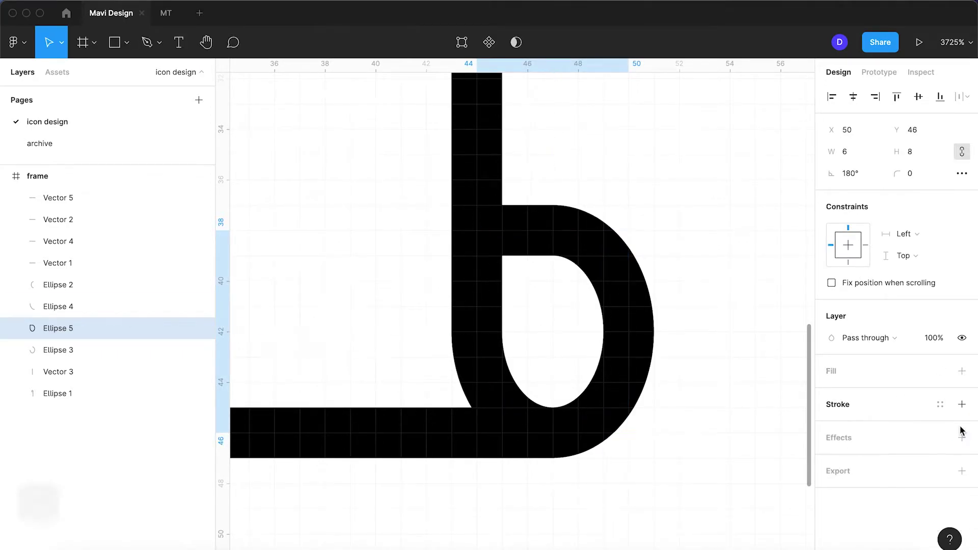
pyautogui.click(961, 372)
pyautogui.click(856, 392)
pyautogui.write('0')
pyautogui.press('Return')
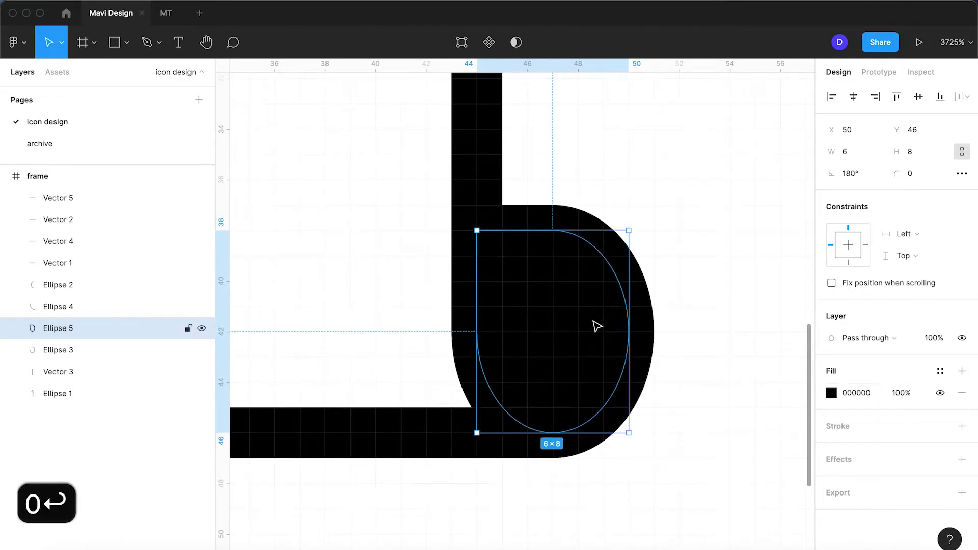
# Move the filled curl shape beneath all other layers in the frame and set its layer opacity to 40%
pyautogui.moveTo(124, 326); pyautogui.dragTo(124, 408)
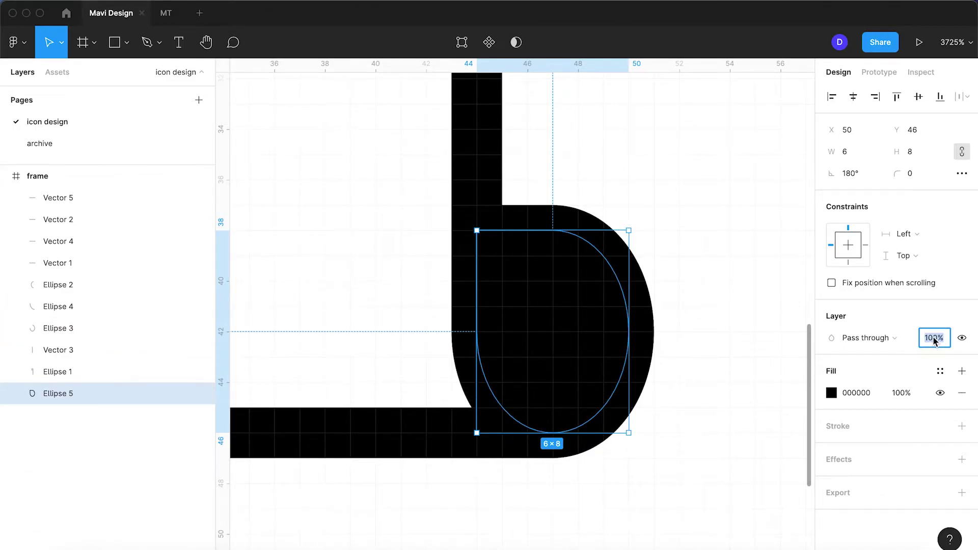
pyautogui.write('40')
pyautogui.press('Return')
pyautogui.click(647, 465)
pyautogui.scroll(-2, 649, 468)
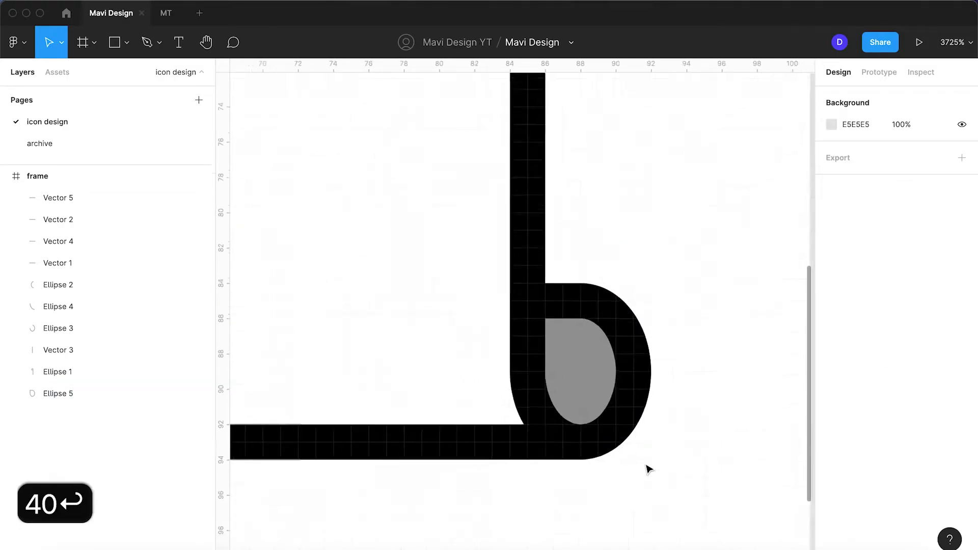
pyautogui.scroll(-5, 649, 469)
# Set the layer opacity of the lower curl's fill shape to 20%
pyautogui.click(625, 441)
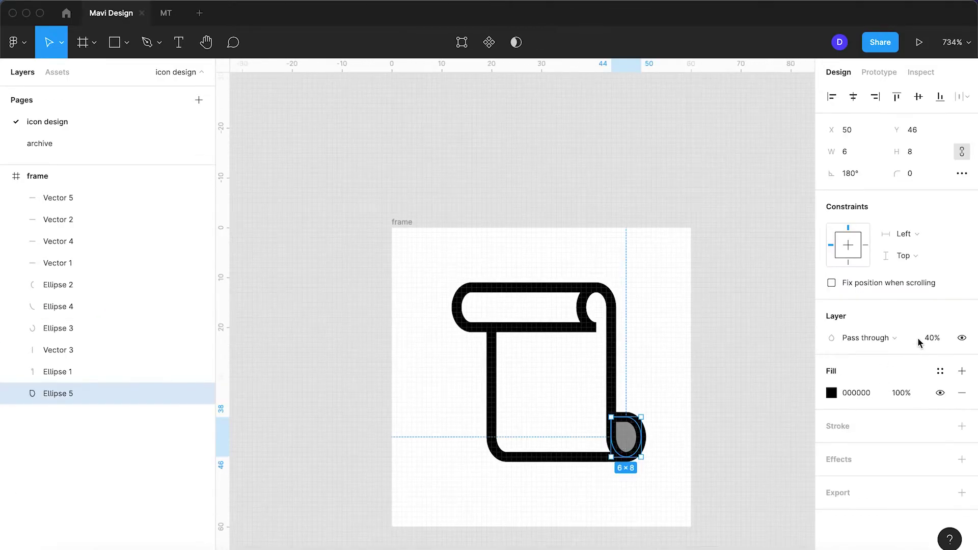
pyautogui.write('2')
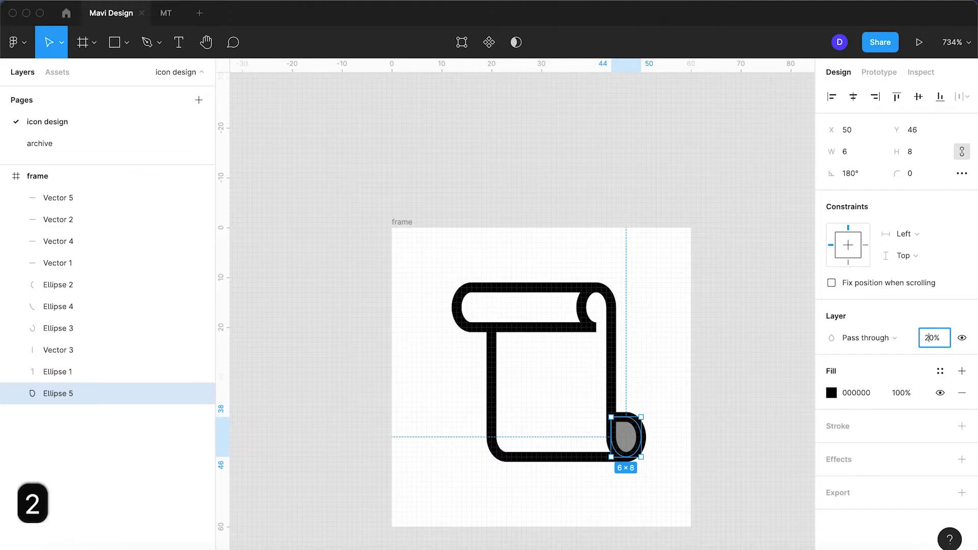
pyautogui.press('Return')
pyautogui.click(677, 363)
pyautogui.scroll(2, 577, 363)
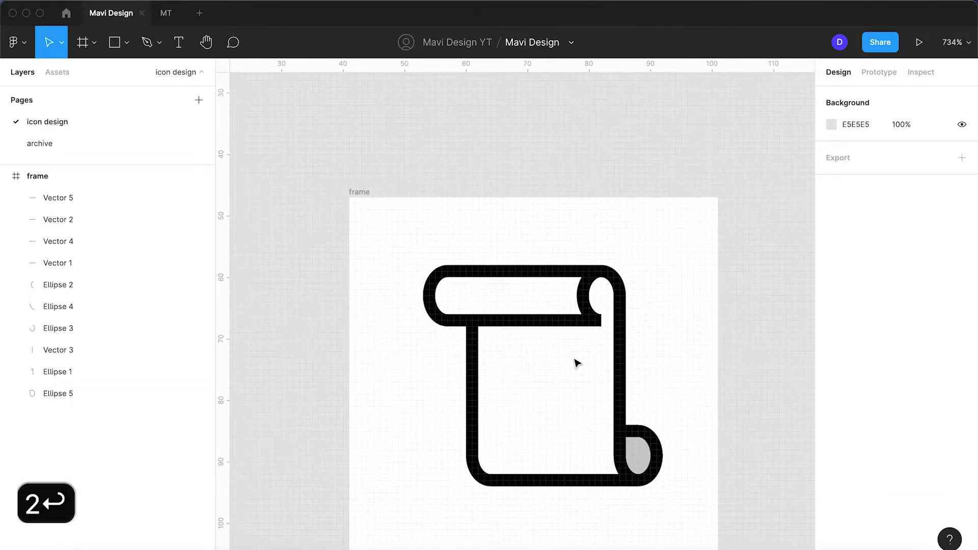
pyautogui.click(591, 319)
pyautogui.click(678, 333)
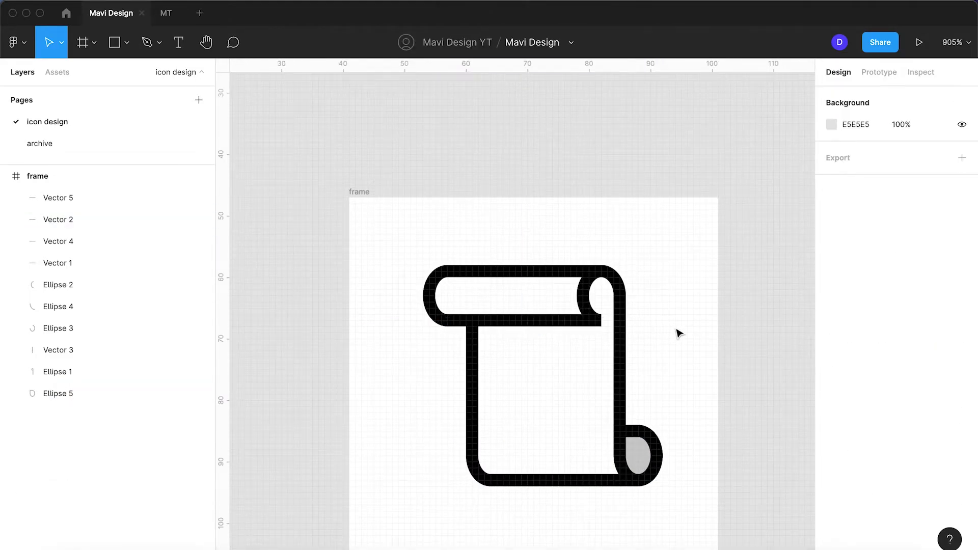
pyautogui.scroll(3, 678, 333)
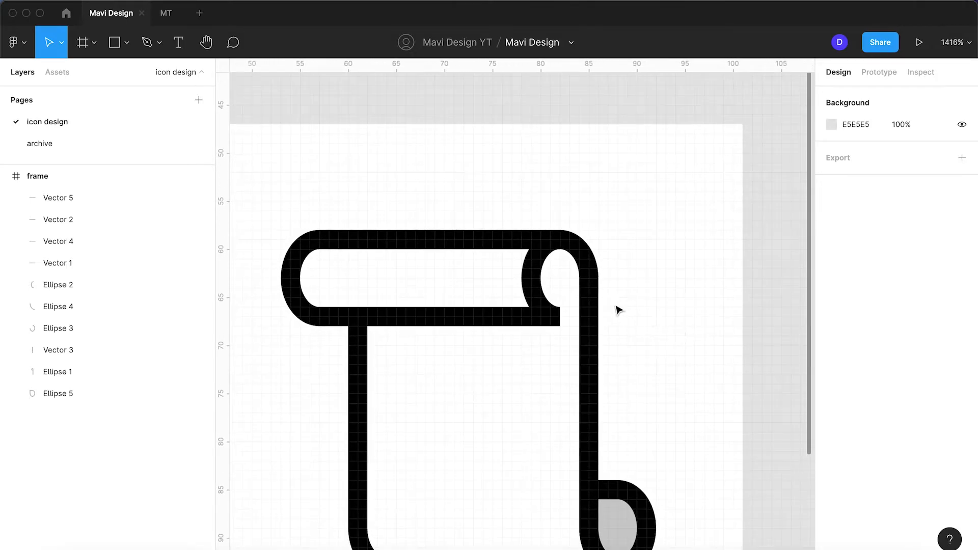
pyautogui.scroll(2, 616, 310)
pyautogui.scroll(2, 618, 310)
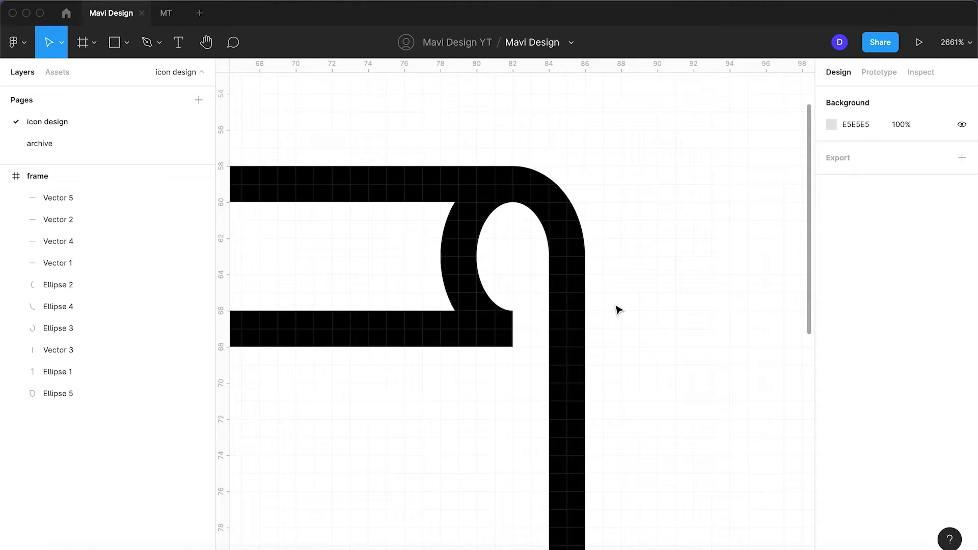
pyautogui.scroll(-3, 618, 309)
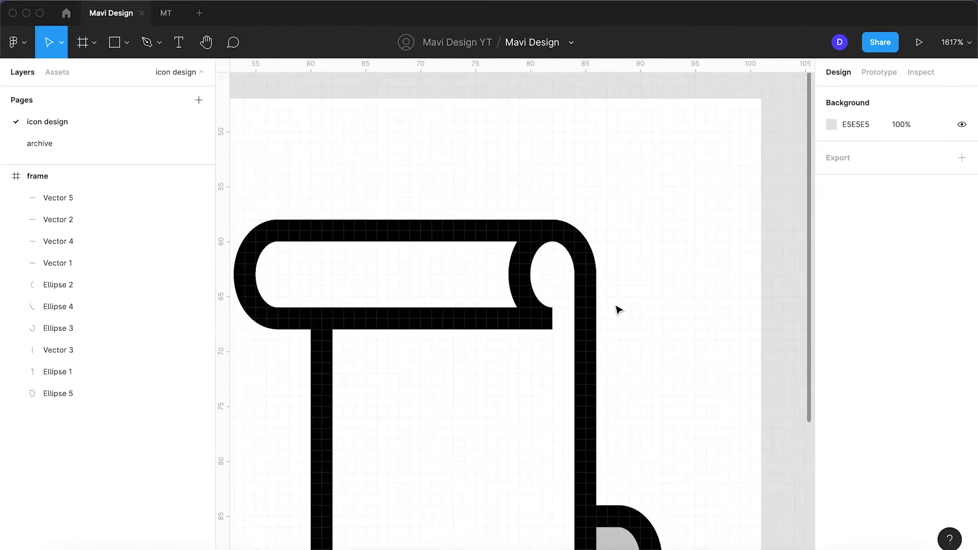
pyautogui.scroll(2, 618, 310)
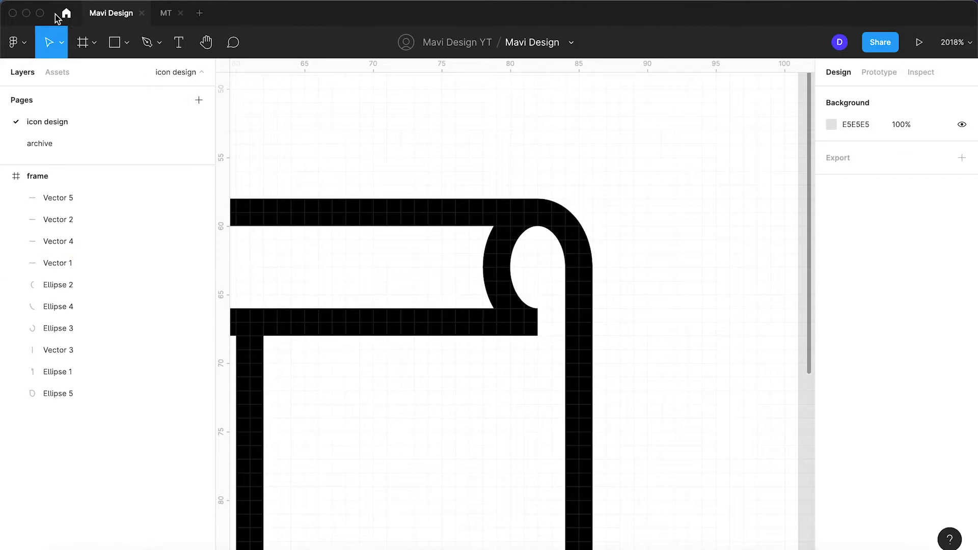
# Duplicate the upper hook with its long stem to X 46, Y 12 and delete the end point of the copy's stem
pyautogui.click(504, 258)
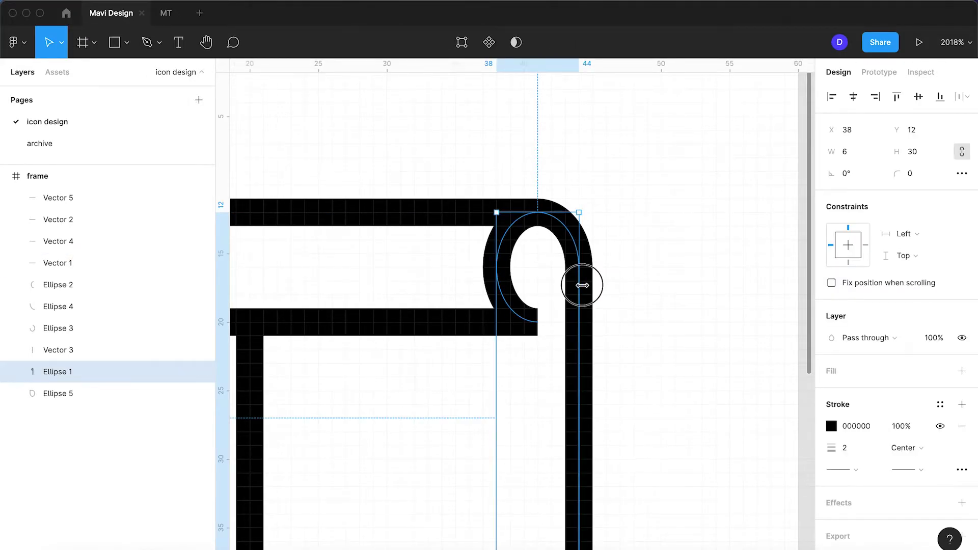
pyautogui.keyDown('alt'); pyautogui.moveTo(570, 242); pyautogui.dragTo(680, 245); pyautogui.keyUp('alt')
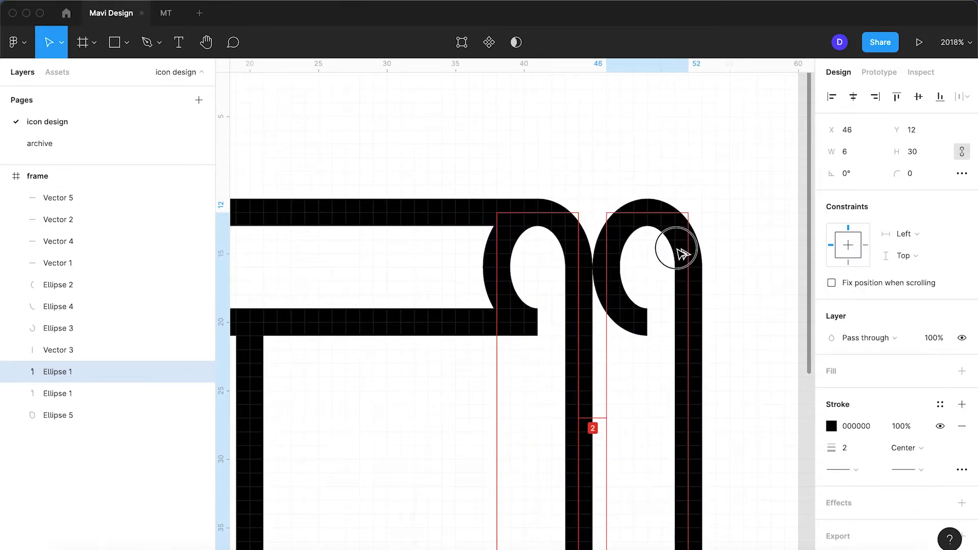
pyautogui.press('Return')
pyautogui.scroll(-4, 678, 422)
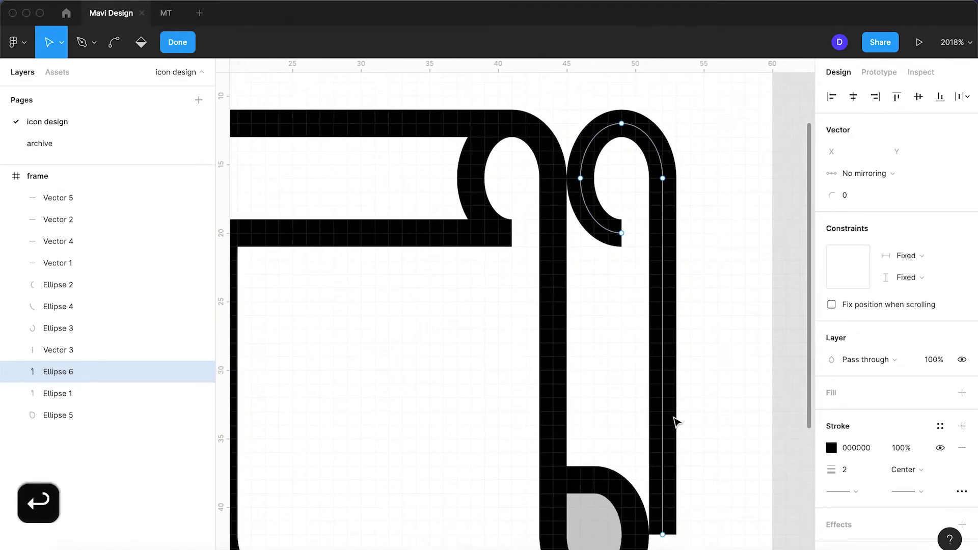
pyautogui.click(663, 534)
pyautogui.press('BackSpace')
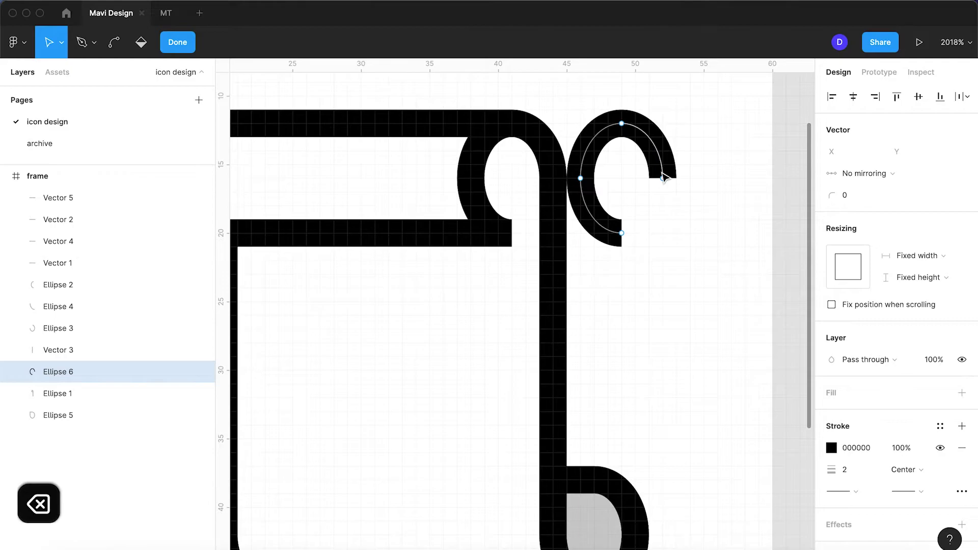
# Join the two open ends of the copied arc with a straight segment
pyautogui.click(663, 178)
pyautogui.keyDown('shift'); pyautogui.click(622, 233); pyautogui.keyUp('shift')
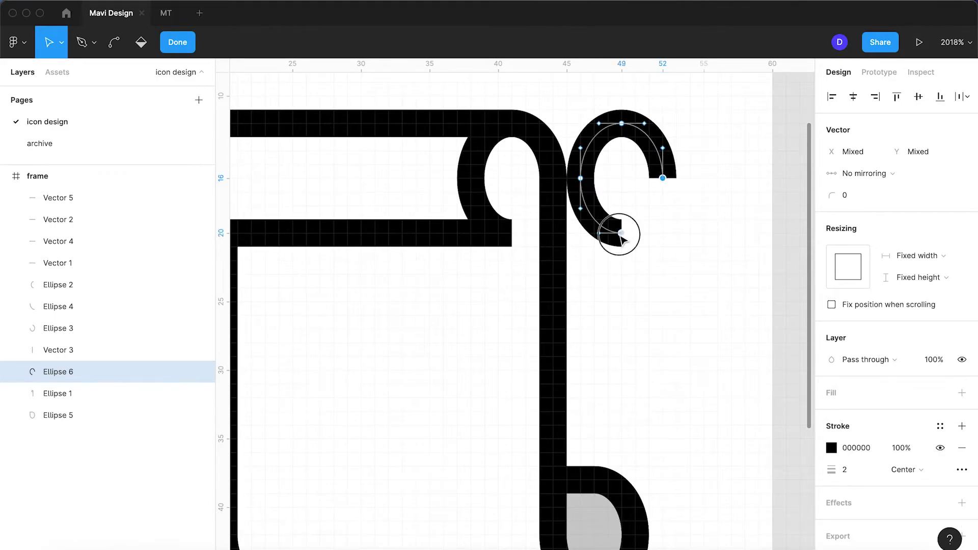
pyautogui.press('super+j')
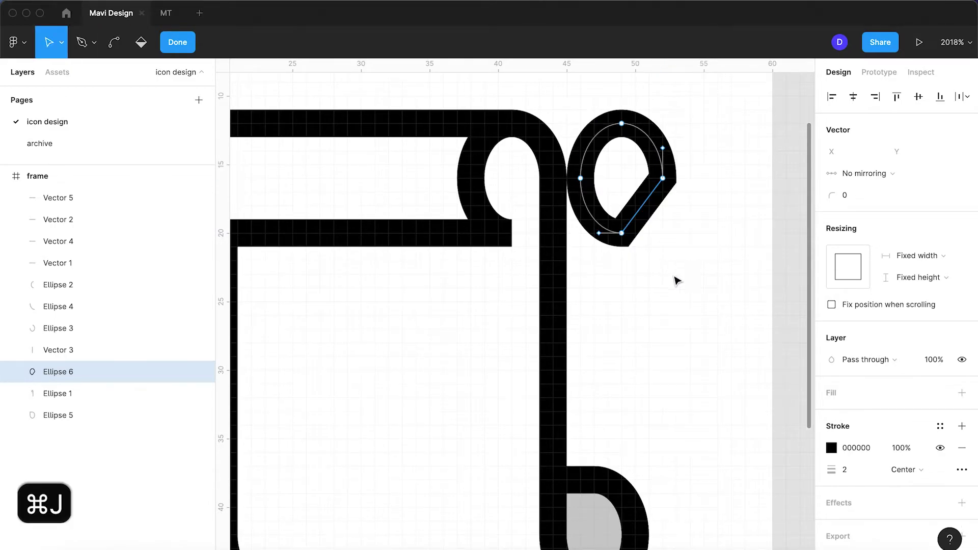
pyautogui.press('Return')
# Replace the stroke of the closed upper arc copy with a solid 000000 fill
pyautogui.click(962, 426)
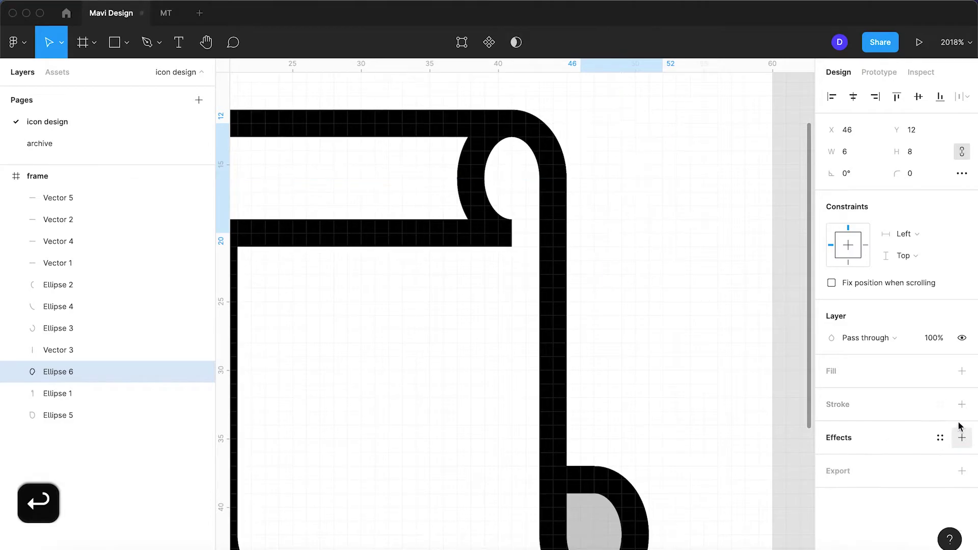
pyautogui.click(963, 371)
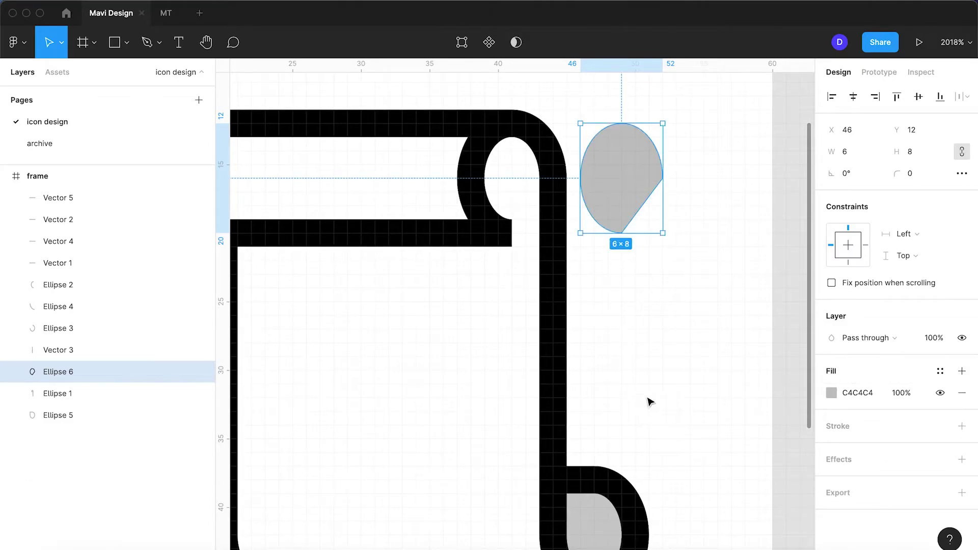
pyautogui.click(863, 395)
pyautogui.write('0')
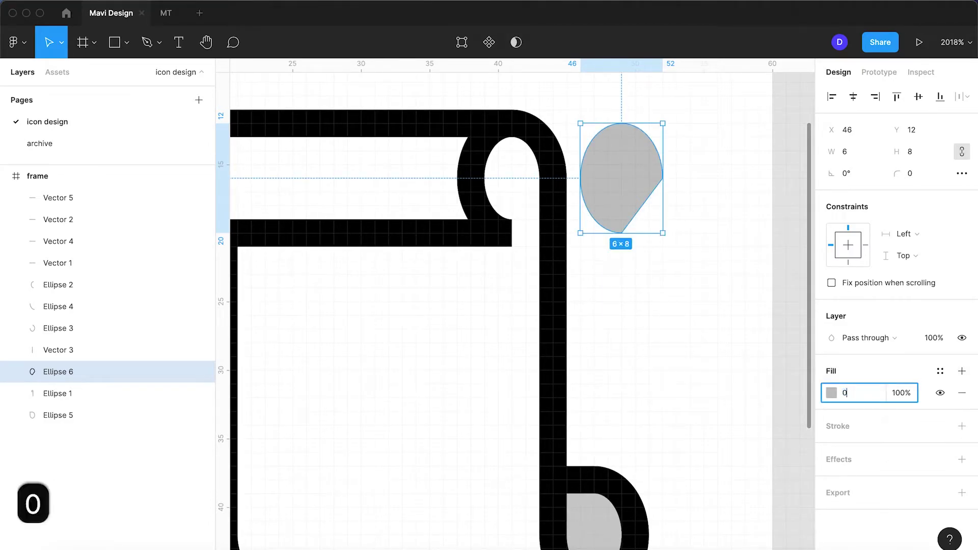
pyautogui.press('Return')
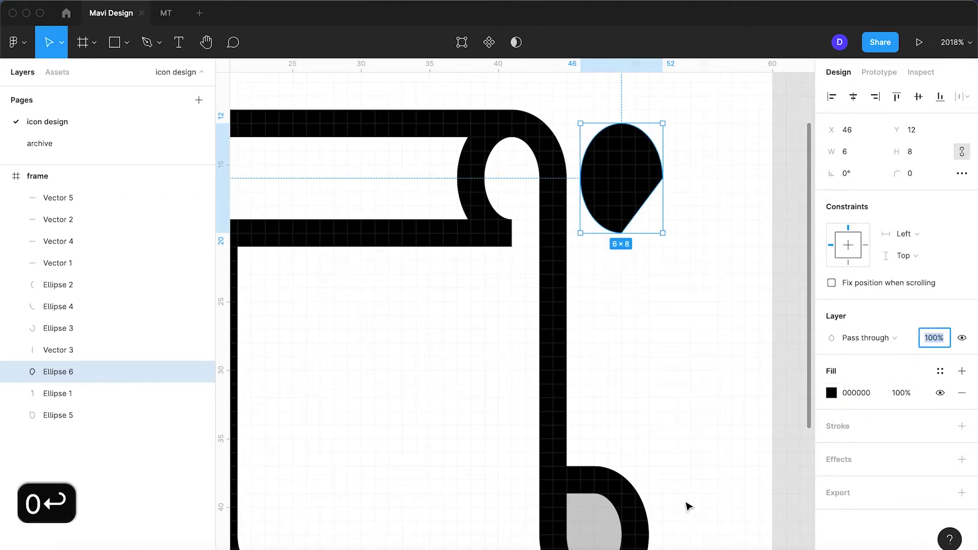
# Set the upper fill shape's layer opacity to 20% and move it into the upper roll at X 38, Y 12
pyautogui.click(625, 520)
pyautogui.click(593, 522)
pyautogui.click(637, 221)
pyautogui.click(935, 339)
pyautogui.write('20')
pyautogui.press('Return')
pyautogui.moveTo(626, 185); pyautogui.dragTo(520, 190)
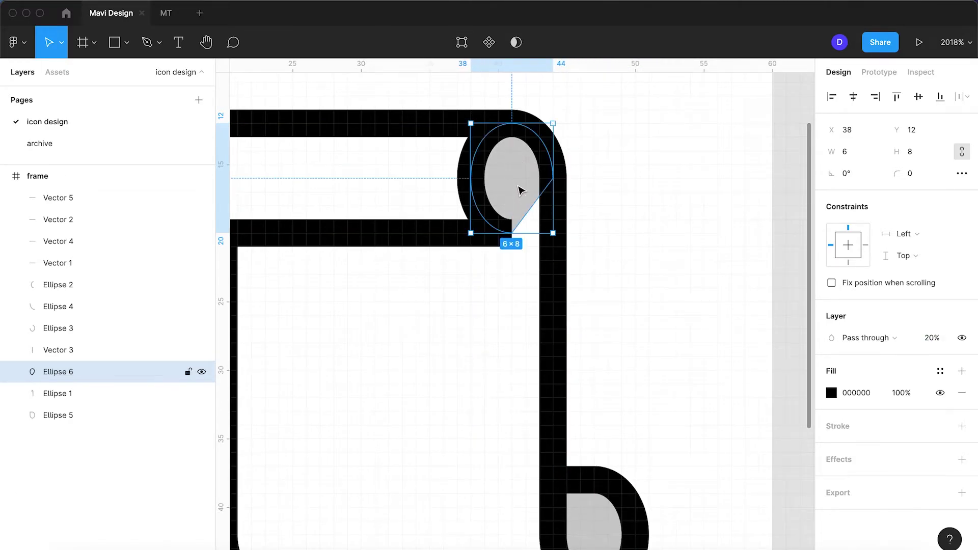
pyautogui.scroll(-5, 482, 191)
pyautogui.click(627, 249)
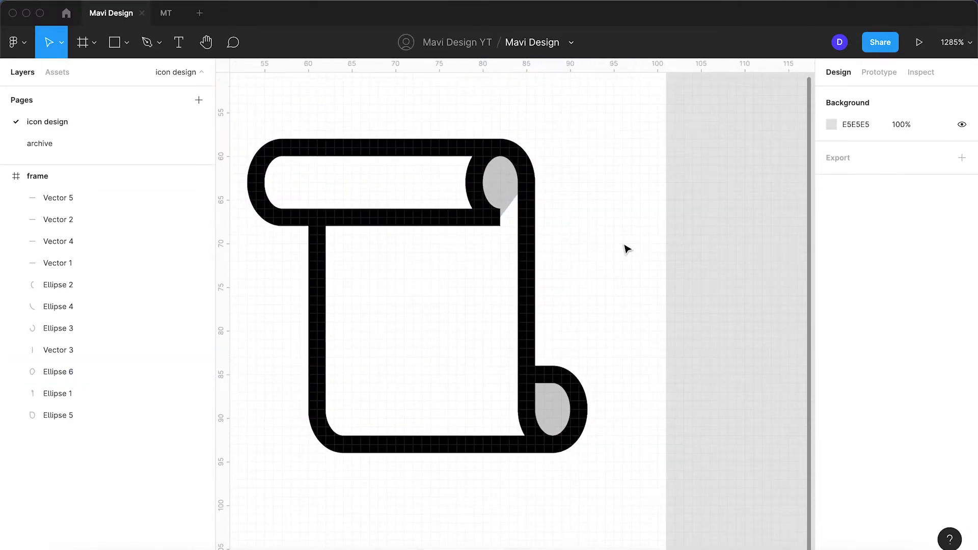
# Try moving the upper fill shape's lowest point onto its left point at X 38, Y 16, and undo the changes
pyautogui.scroll(5, 627, 248)
pyautogui.click(428, 164)
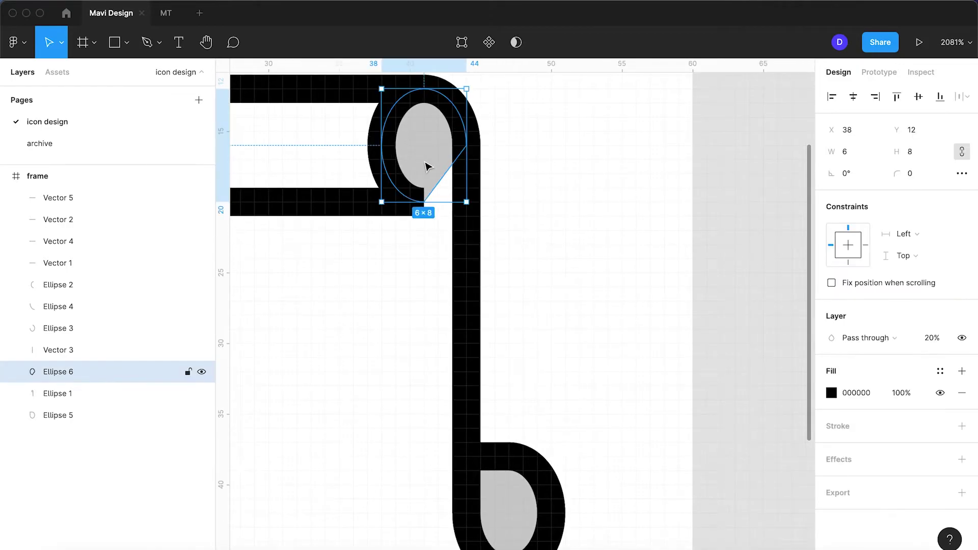
pyautogui.press('Return')
pyautogui.moveTo(424, 203); pyautogui.dragTo(384, 148)
pyautogui.scroll(-5, 383, 148)
pyautogui.press('Return')
pyautogui.press('super+z')
pyautogui.press('super+z')
pyautogui.press('super+z')
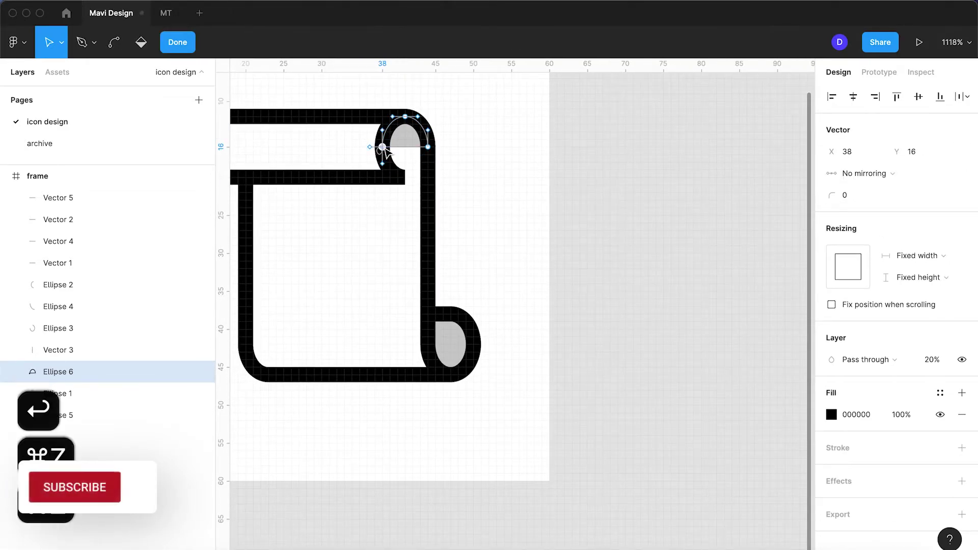
# Move the upper fill shape's lowest point to X 39.5, Y 18.5, flip the shape horizontally and shift it slightly left
pyautogui.moveTo(405, 177)
pyautogui.mouseDown()
pyautogui.moveTo(382, 165)
pyautogui.moveTo(394, 169)
pyautogui.mouseUp()
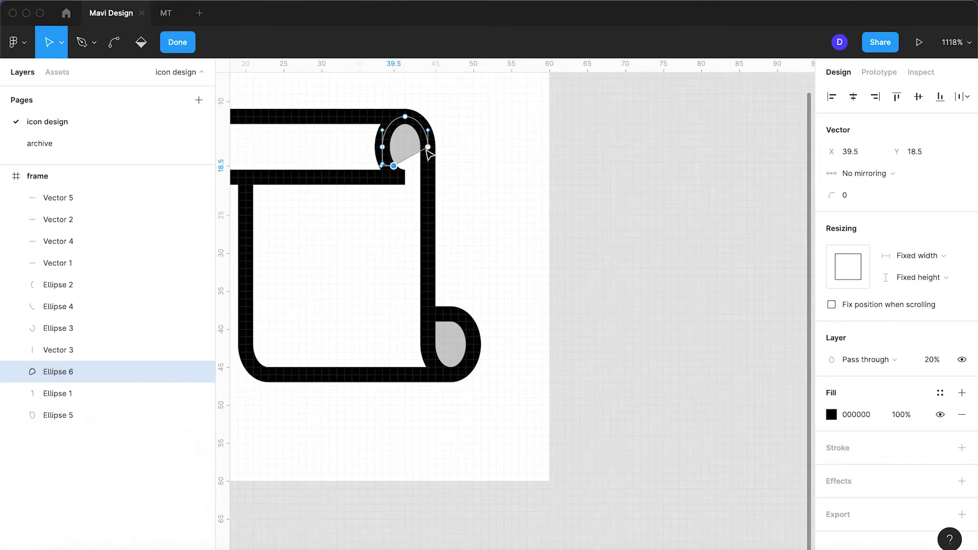
pyautogui.press('Return')
pyautogui.scroll(5, 426, 150)
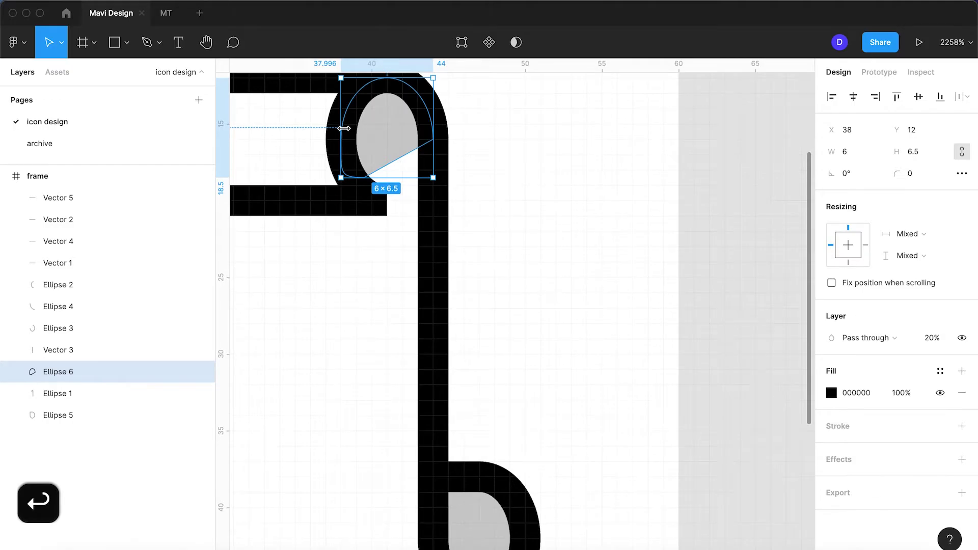
pyautogui.hotkey('shift', 'h')
pyautogui.moveTo(421, 134); pyautogui.dragTo(401, 138)
# Delete the fill shape from the upper roll
pyautogui.click(534, 170)
pyautogui.scroll(-5, 533, 170)
pyautogui.click(476, 153)
pyautogui.press('BackSpace')
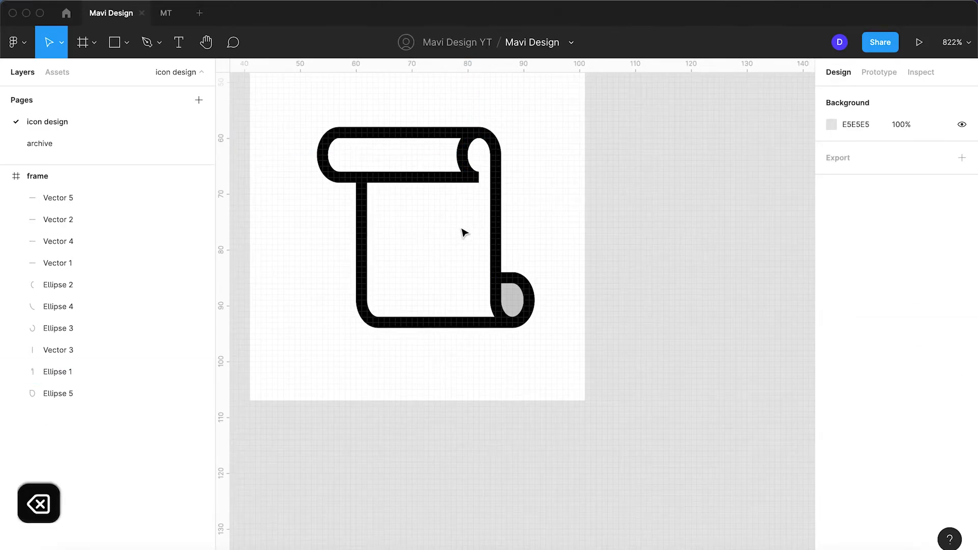
# Move the arc at the upper roll's left end to X 14
pyautogui.scroll(5, 432, 233)
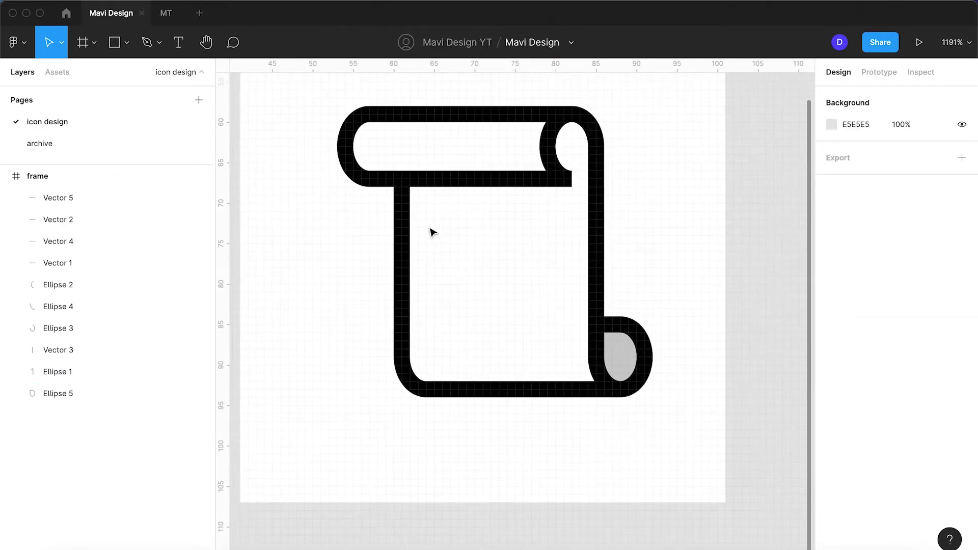
pyautogui.click(350, 148)
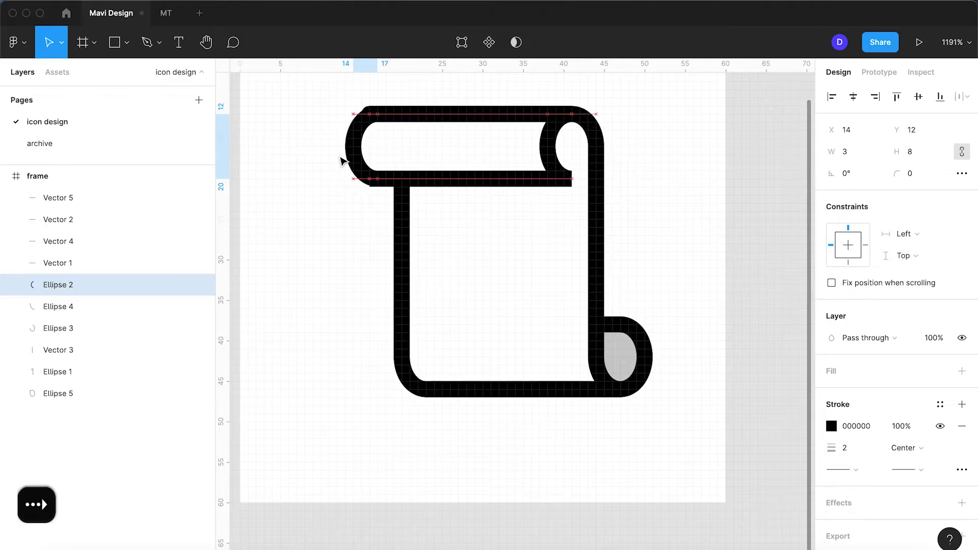
pyautogui.click(433, 180)
pyautogui.keyDown('shift'); pyautogui.click(426, 109); pyautogui.keyUp('shift')
pyautogui.press('Return')
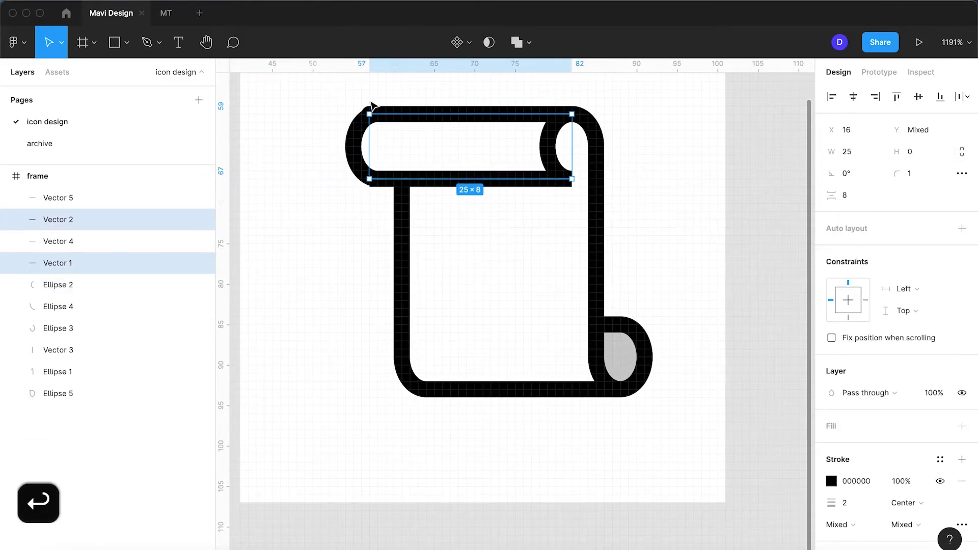
pyautogui.click(334, 96)
# Shorten the upper roll's two horizontal lines by moving their left endpoints 1 px right to meet the arc's ends
pyautogui.click(382, 114)
pyautogui.press('Return')
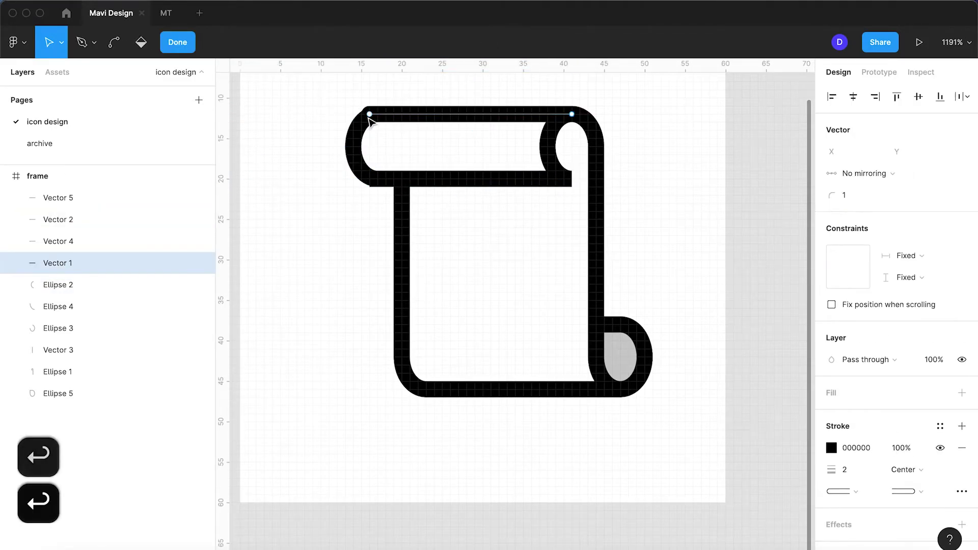
pyautogui.press('Tab')
pyautogui.press('Return')
pyautogui.click(367, 181)
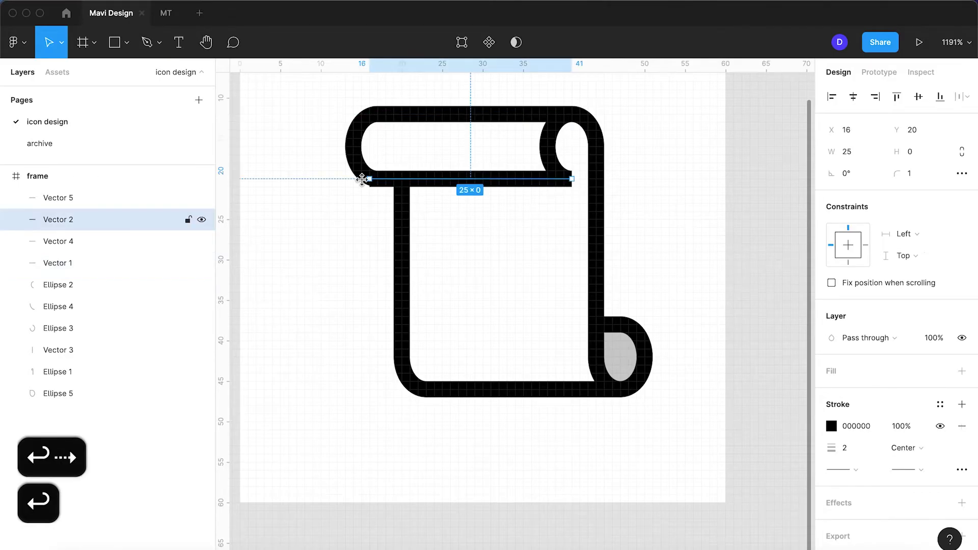
pyautogui.press('Return')
pyautogui.press('Tab')
pyautogui.press('Return')
pyautogui.click(338, 216)
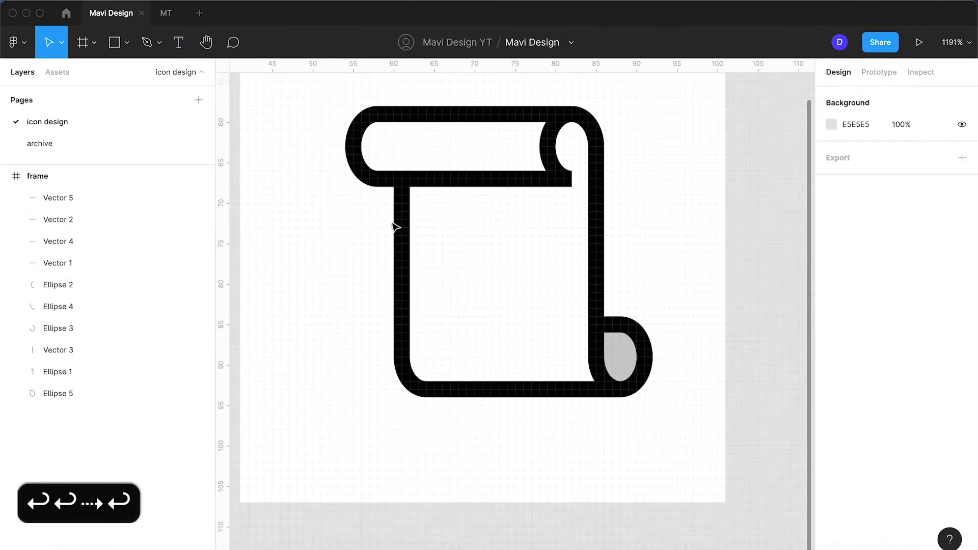
# Draw a horizontal text line about 15.5 px long inside the scroll body at X 24, Y 25
pyautogui.hscroll(3, 480, 246)
pyautogui.scroll(-1, 481, 247)
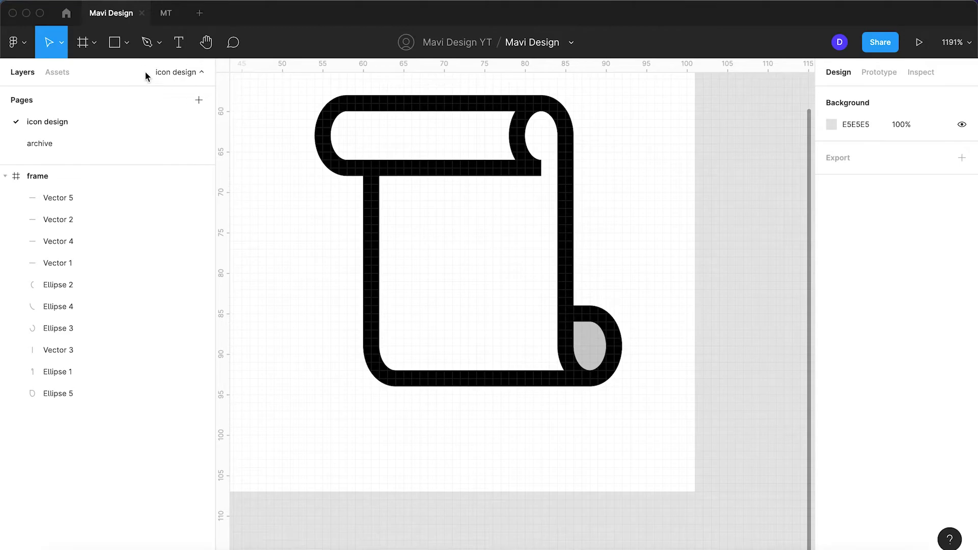
pyautogui.click(147, 45)
pyautogui.click(403, 200)
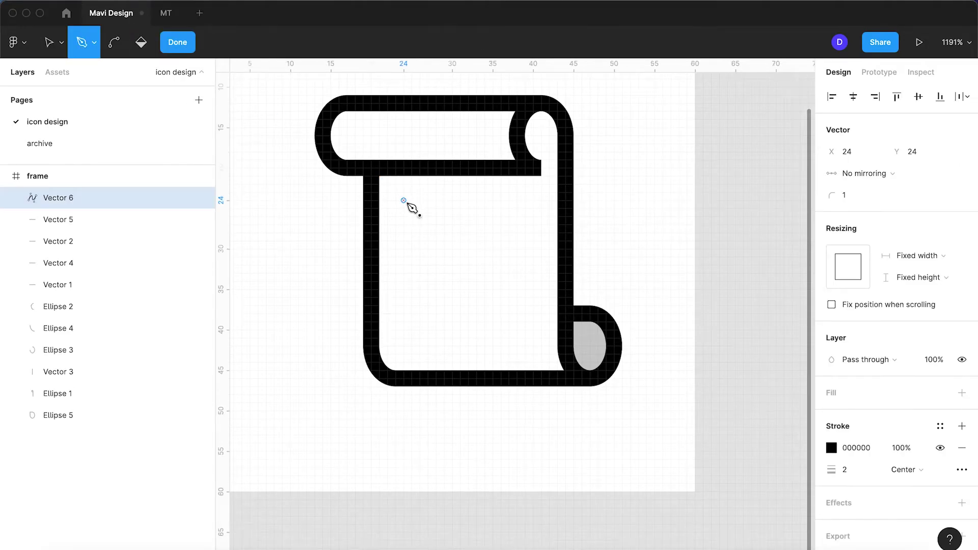
pyautogui.click(530, 201)
pyautogui.press('Return')
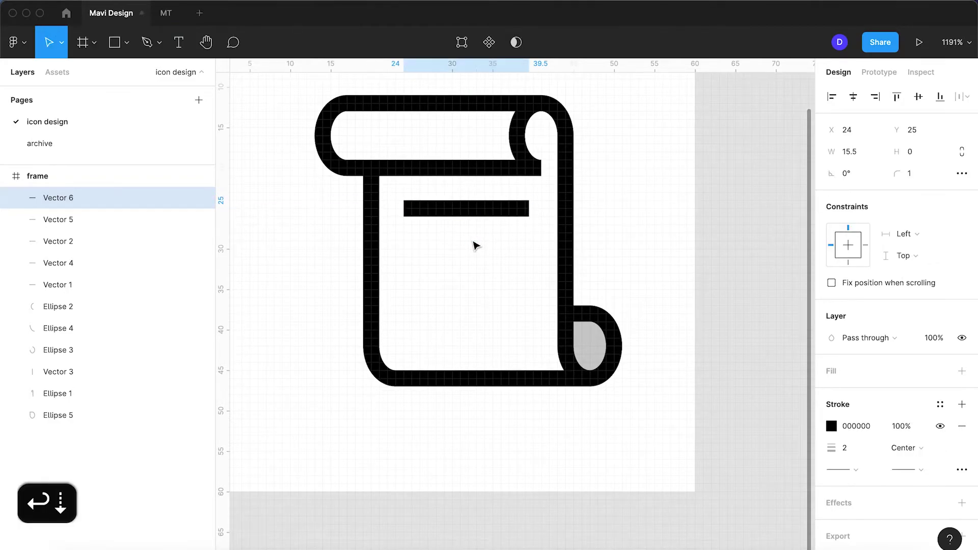
# Duplicate the text line twice below itself, spacing the three lines 4 px apart
pyautogui.moveTo(448, 211); pyautogui.dragTo(457, 251)
pyautogui.moveTo(459, 250); pyautogui.dragTo(458, 284)
pyautogui.press('Up')
# Shorten the lowest text line by moving its right endpoint to X 34.5
pyautogui.press('Return')
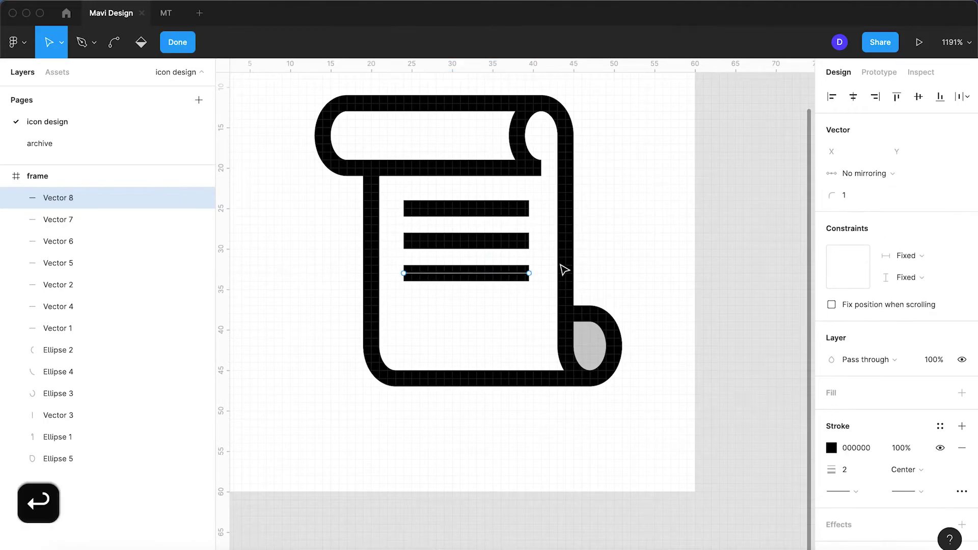
pyautogui.press('Left')
pyautogui.press('Left')
pyautogui.press('Left')
pyautogui.press('Left')
pyautogui.press('Left')
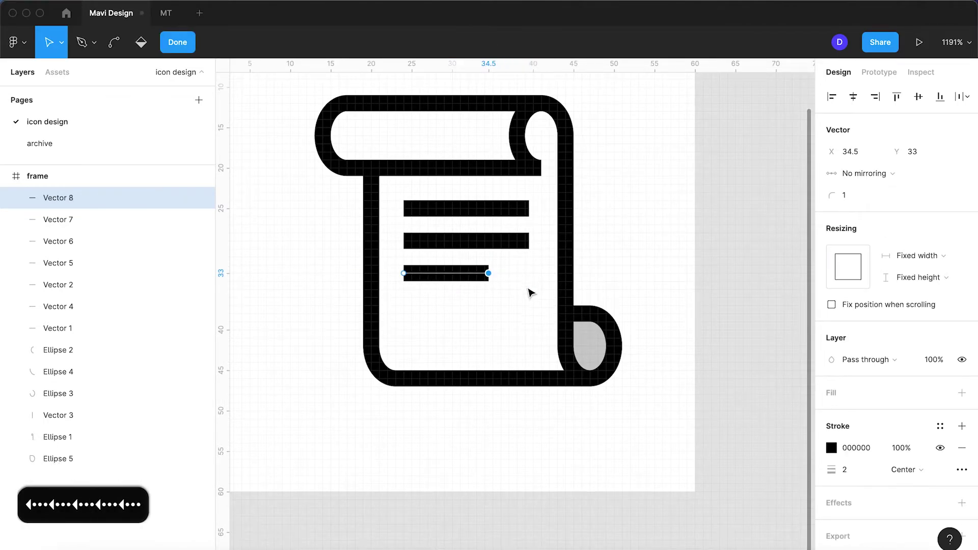
pyautogui.press('Return')
pyautogui.click(595, 271)
# Draw a circle near the scroll body's lower right corner and enlarge it to 6 × 6 at X 34, Y 36
pyautogui.scroll(5, 522, 319)
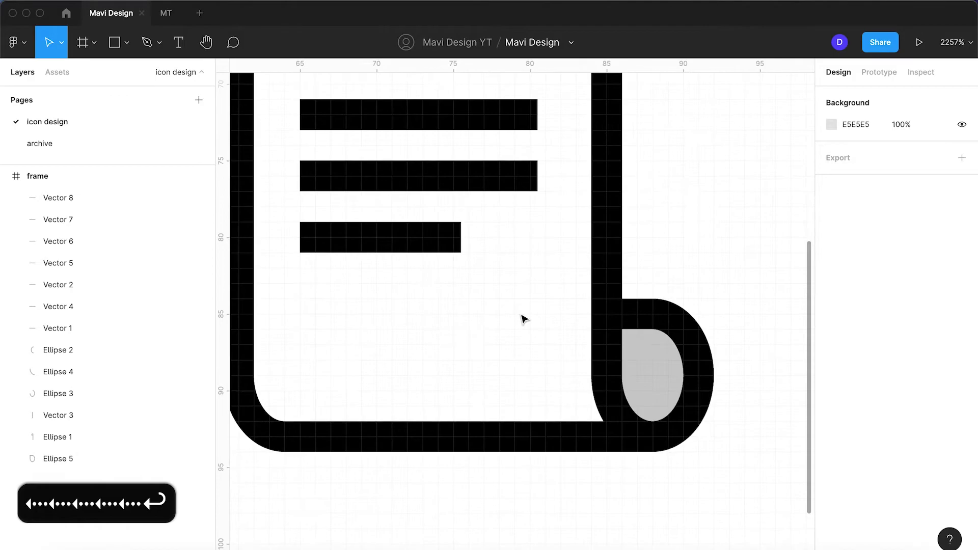
pyautogui.press('o')
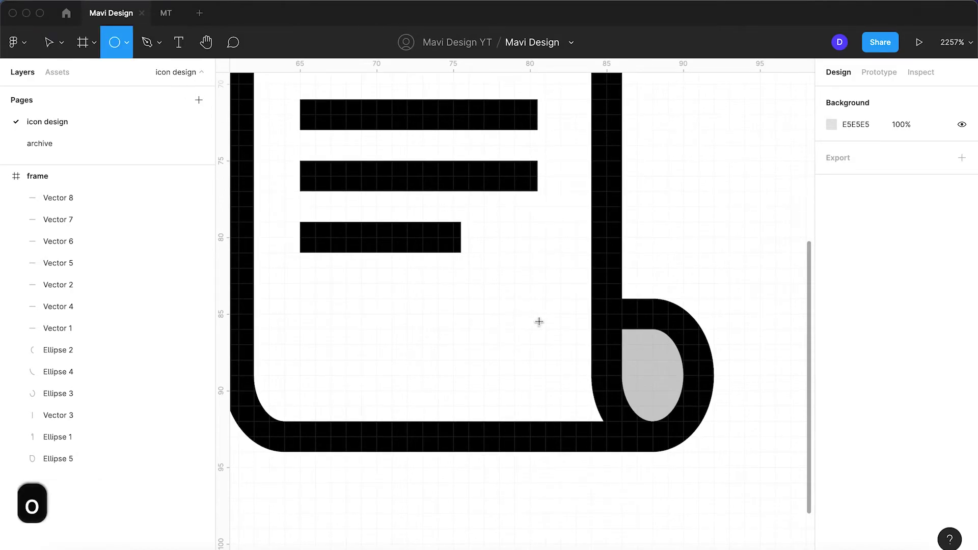
pyautogui.moveTo(525, 337); pyautogui.dragTo(485, 375)
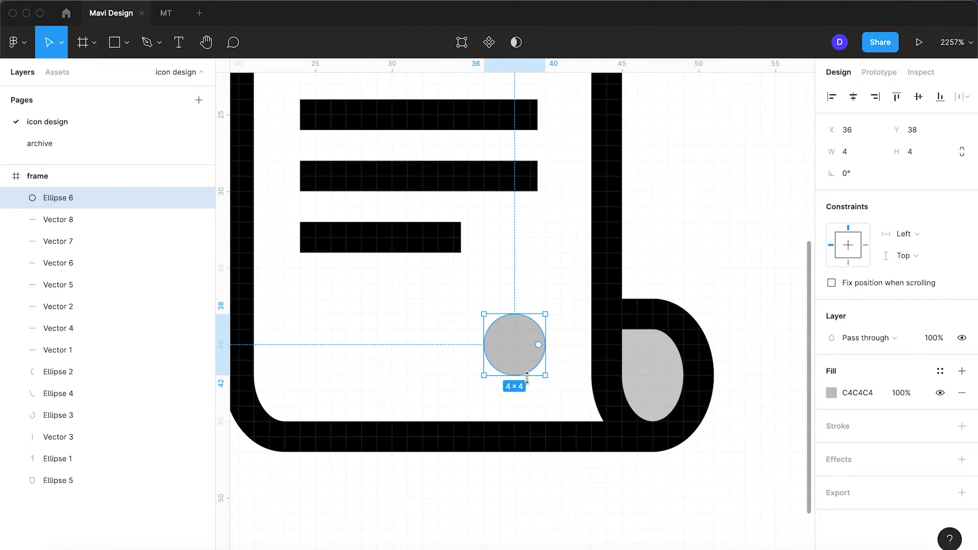
pyautogui.scroll(-5, 526, 377)
pyautogui.moveTo(500, 340); pyautogui.dragTo(490, 332)
pyautogui.scroll(5, 518, 367)
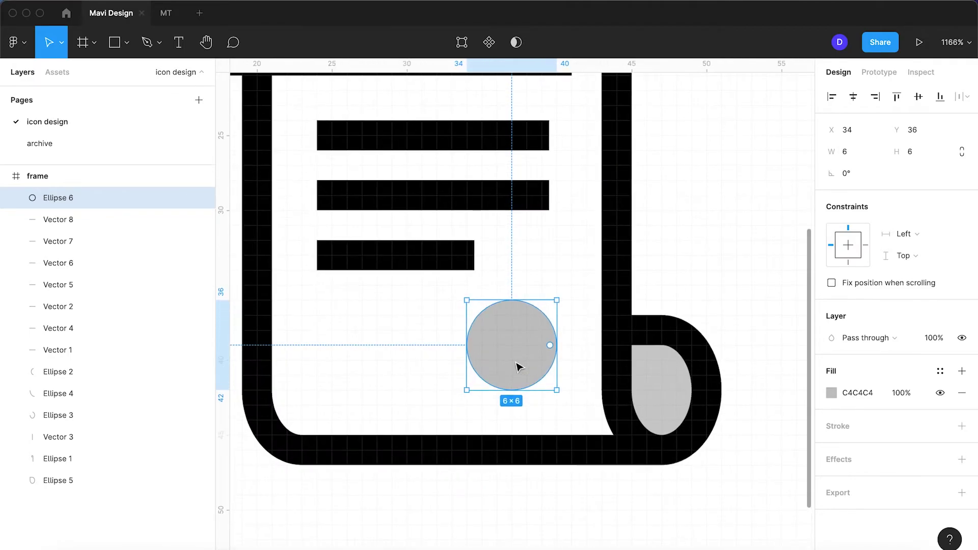
pyautogui.click(565, 314)
# Fill the circle with the solid red B13A2A
pyautogui.click(479, 362)
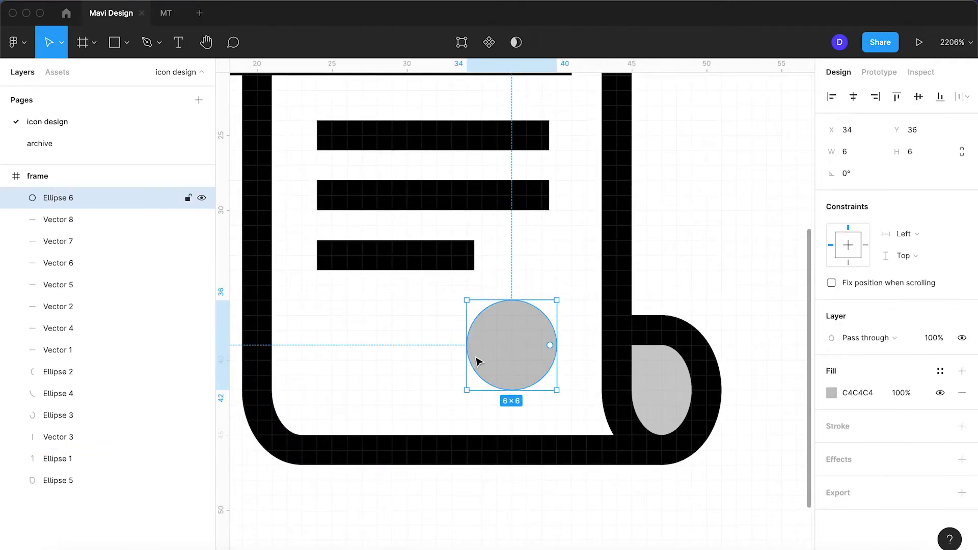
pyautogui.click(831, 393)
pyautogui.moveTo(659, 286); pyautogui.dragTo(810, 277)
pyautogui.moveTo(695, 407); pyautogui.dragTo(699, 408)
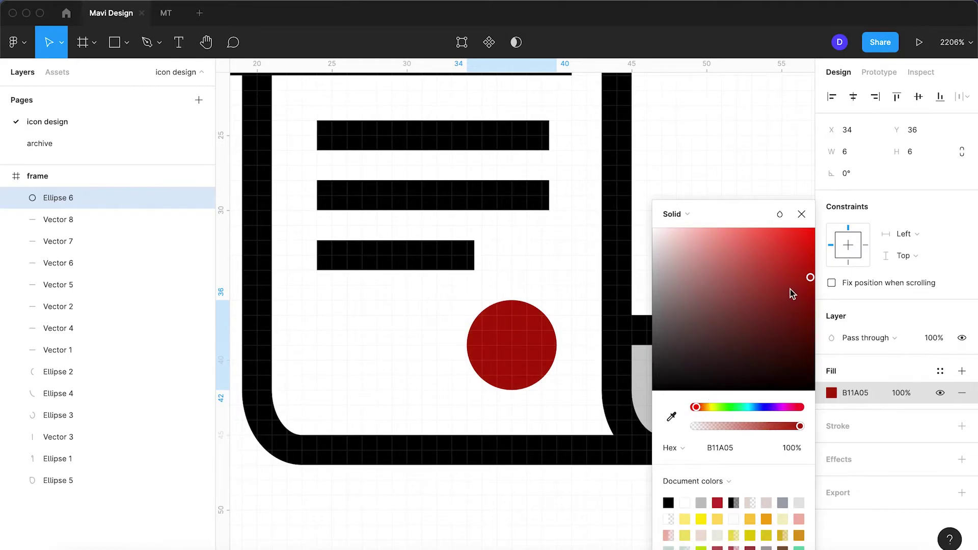
pyautogui.moveTo(802, 281); pyautogui.dragTo(777, 278)
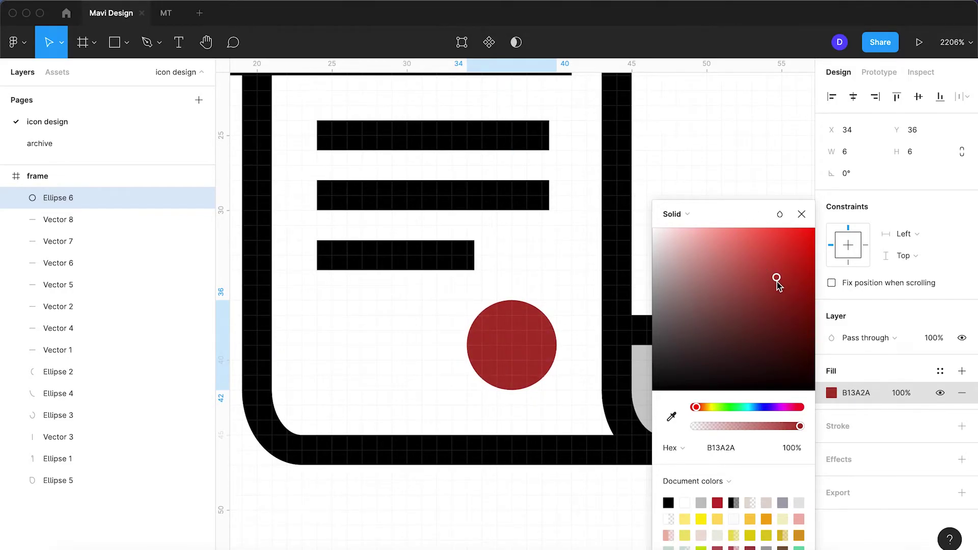
# Change the circle's fill to a radial gradient and make its outer stop fully opaque dark red 821D10
pyautogui.click(681, 217)
pyautogui.click(683, 230)
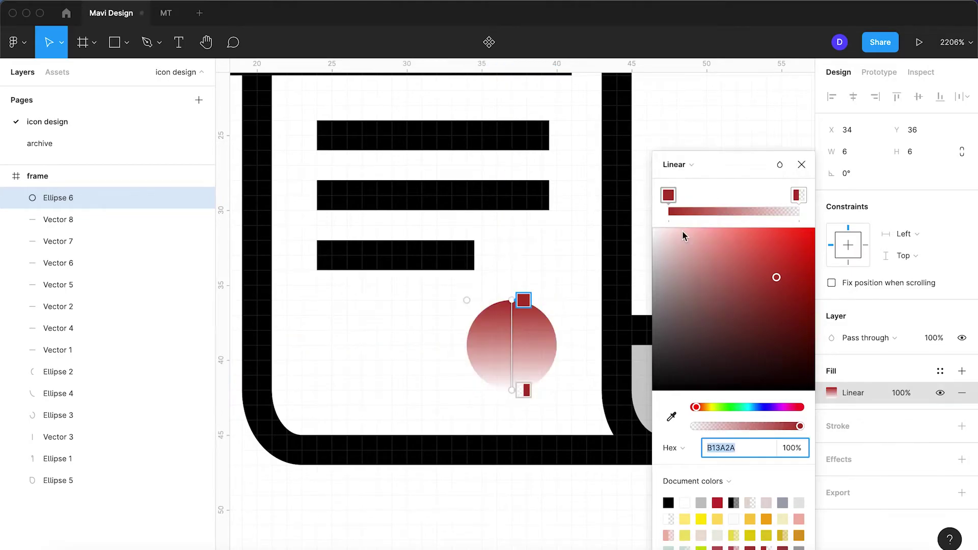
pyautogui.click(676, 164)
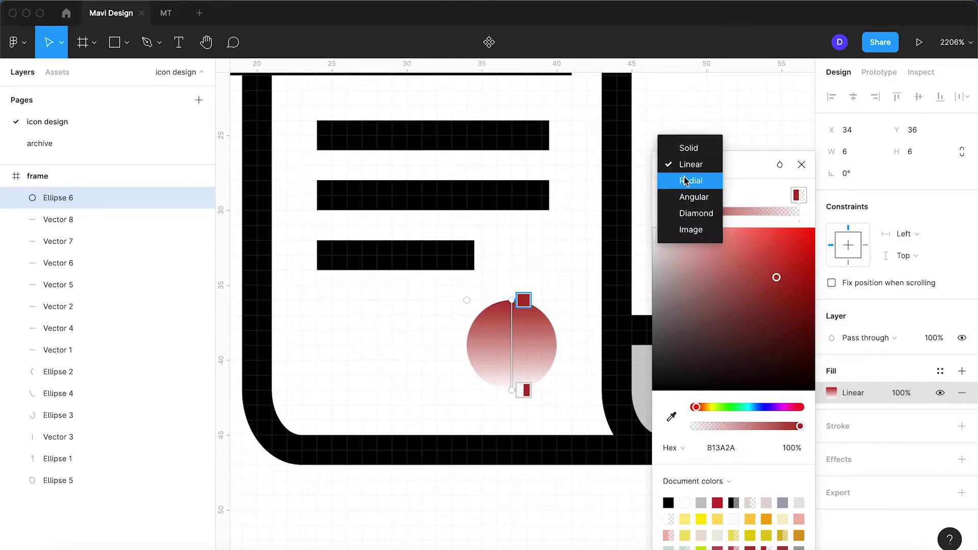
pyautogui.click(693, 180)
pyautogui.click(796, 196)
pyautogui.moveTo(727, 426); pyautogui.dragTo(824, 434)
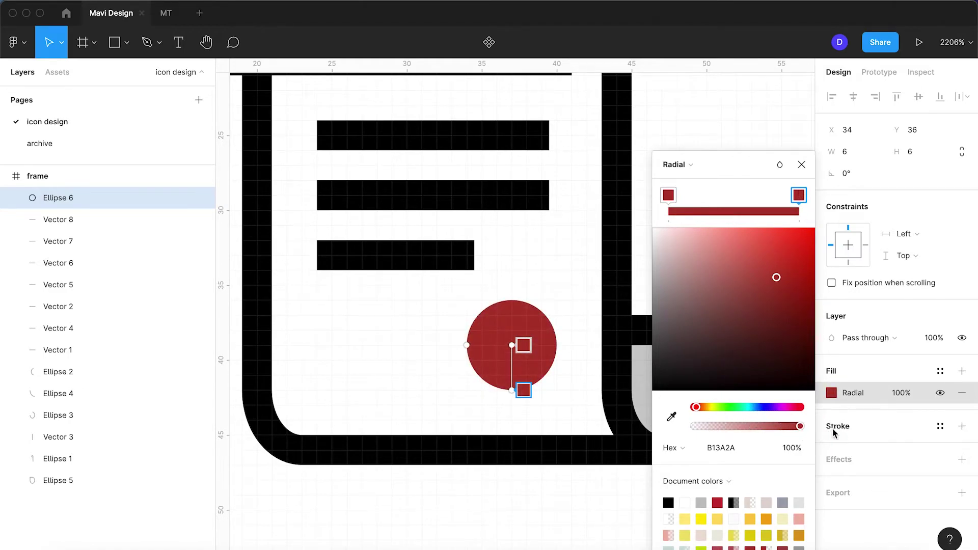
pyautogui.moveTo(778, 278); pyautogui.dragTo(797, 315)
# Run the radial gradient from the circle's lower right edge to its upper left edge and set its first stop to C33D2B
pyautogui.moveTo(512, 348); pyautogui.dragTo(485, 313)
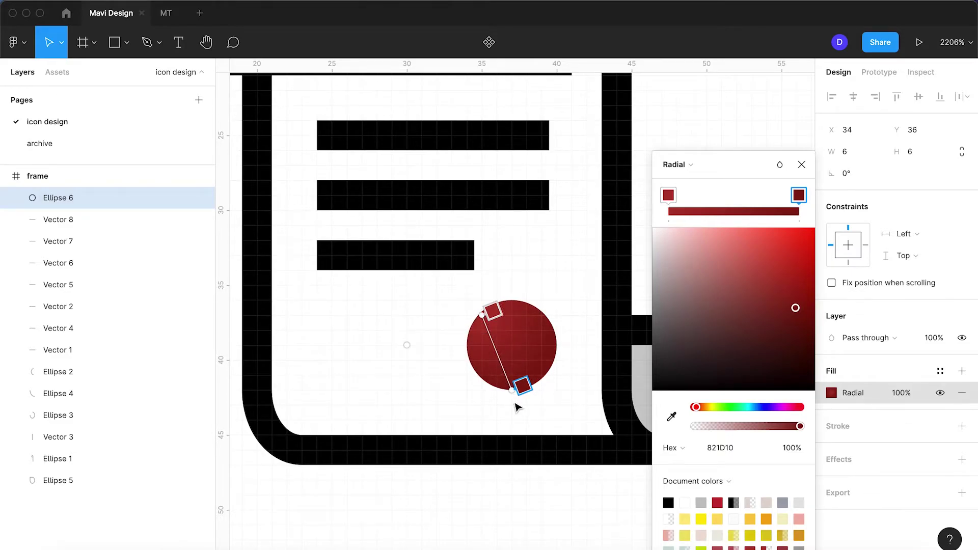
pyautogui.moveTo(511, 393); pyautogui.dragTo(543, 384)
pyautogui.moveTo(495, 317); pyautogui.dragTo(488, 310)
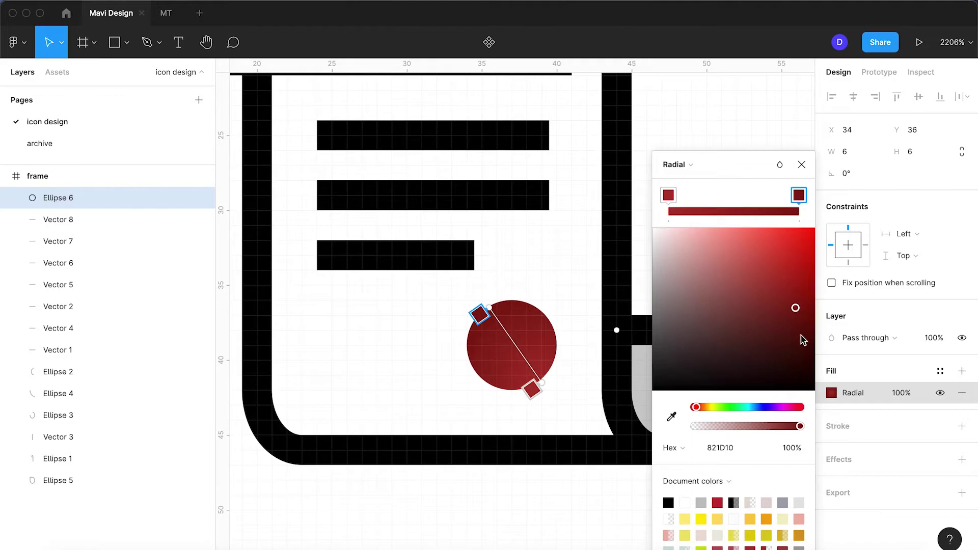
pyautogui.moveTo(799, 312); pyautogui.dragTo(780, 268)
pyautogui.click(667, 197)
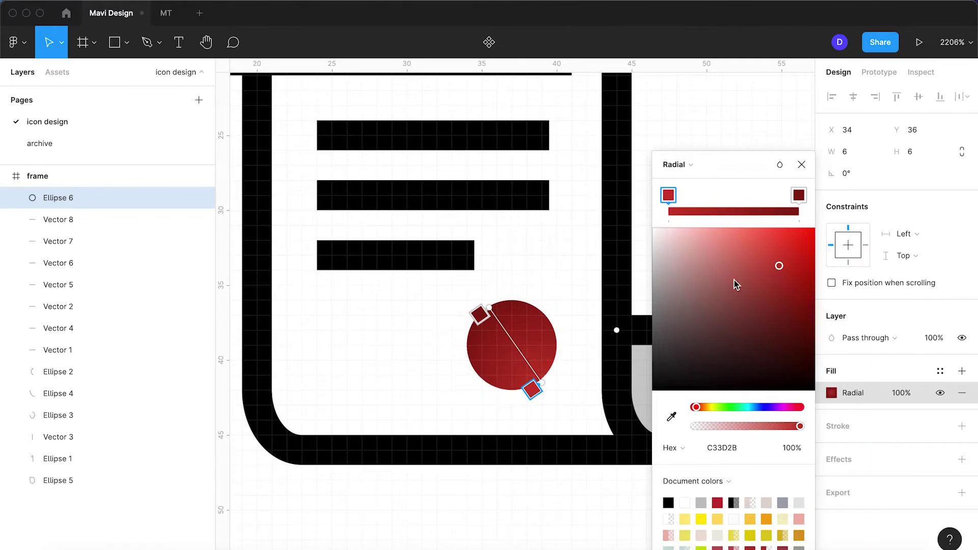
pyautogui.press('Return')
pyautogui.click(412, 318)
# Add a 1 px black inside stroke to the circle
pyautogui.click(515, 357)
pyautogui.click(962, 426)
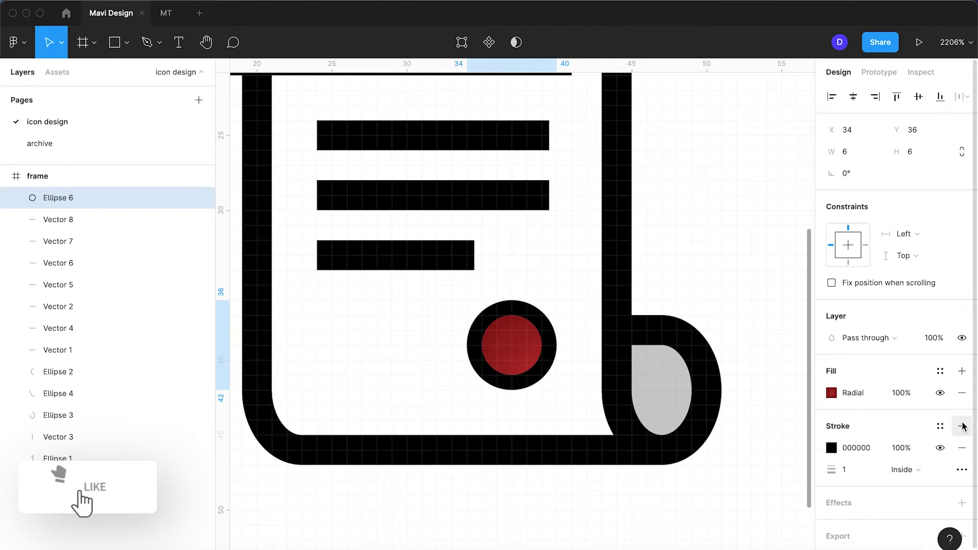
pyautogui.click(855, 473)
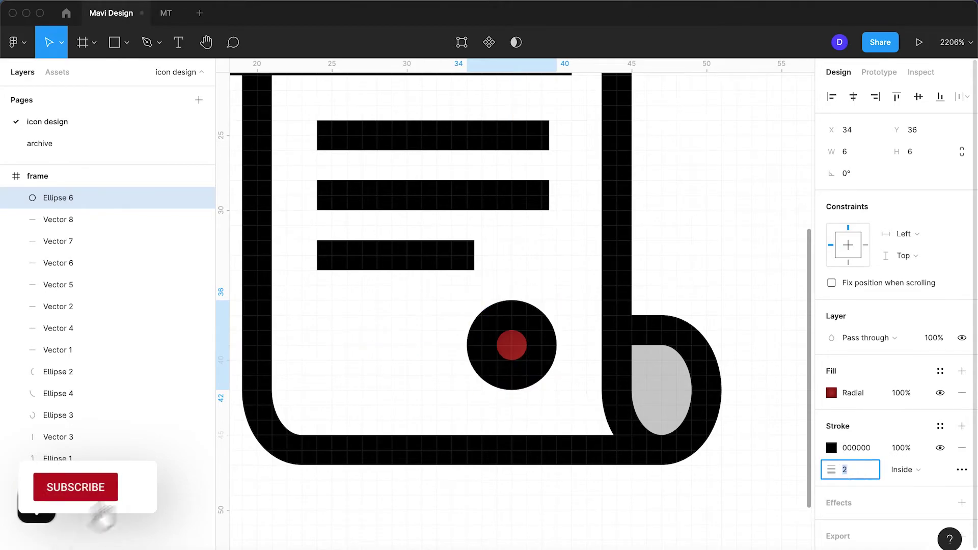
pyautogui.click(903, 448)
pyautogui.click(857, 452)
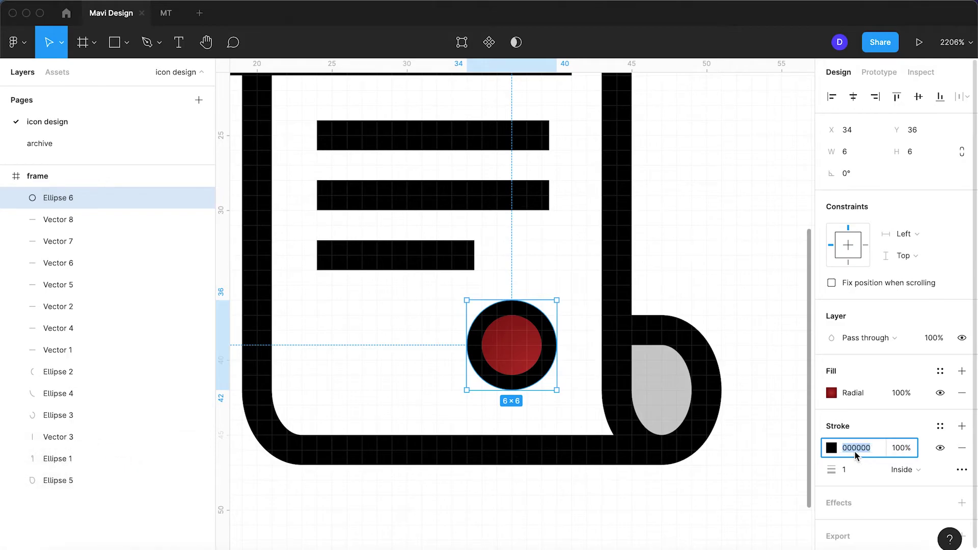
pyautogui.press('Escape')
# Change the circle's stroke to a linear gradient from black 000000 to fully opaque white FFFFFF
pyautogui.click(831, 449)
pyautogui.click(675, 212)
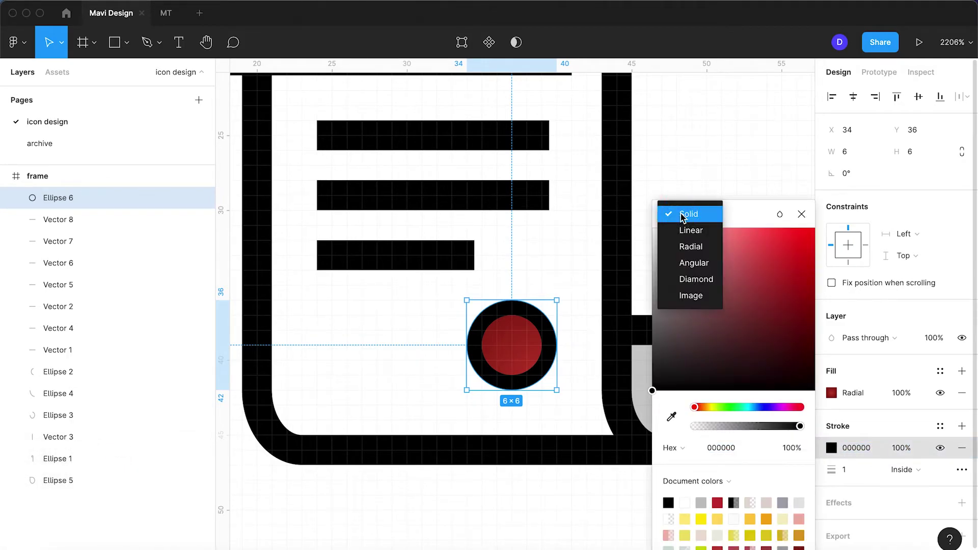
pyautogui.click(683, 227)
pyautogui.click(799, 195)
pyautogui.moveTo(721, 428); pyautogui.dragTo(817, 433)
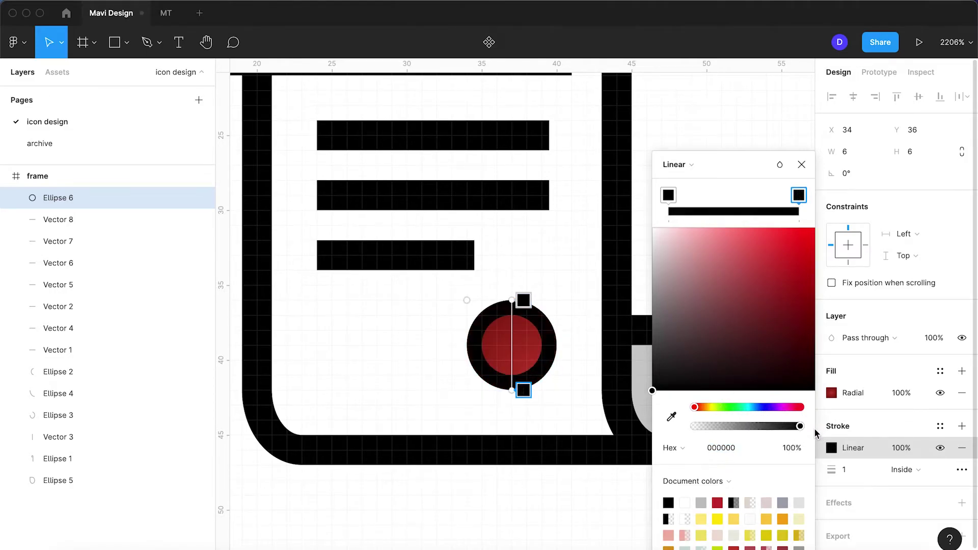
pyautogui.moveTo(740, 288)
pyautogui.mouseDown()
pyautogui.moveTo(655, 219)
pyautogui.moveTo(618, 204)
pyautogui.mouseUp()
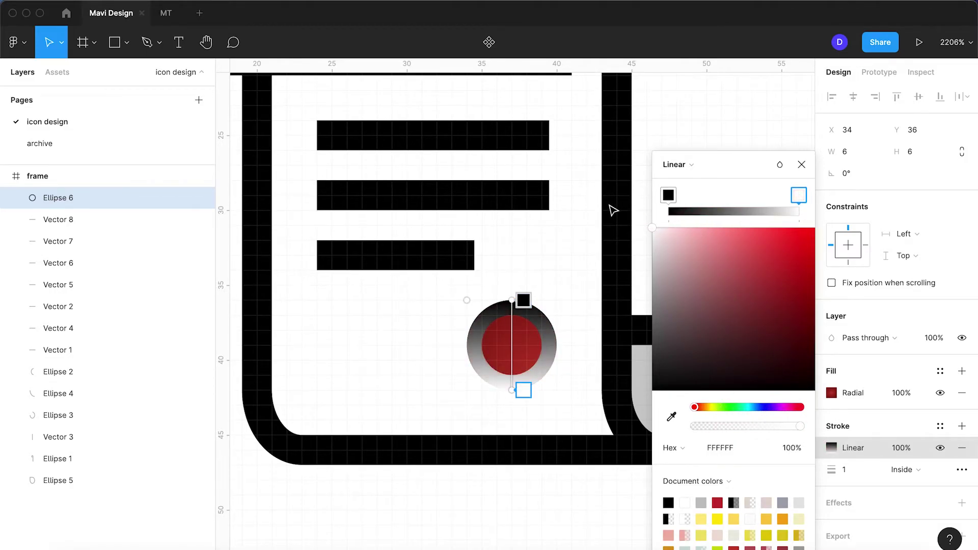
# Angle the stroke gradient diagonally across the circle, with black at the lower right and white at the upper left
pyautogui.moveTo(510, 301)
pyautogui.mouseDown()
pyautogui.moveTo(533, 319)
pyautogui.moveTo(545, 366)
pyautogui.moveTo(538, 382)
pyautogui.moveTo(486, 309)
pyautogui.mouseUp()
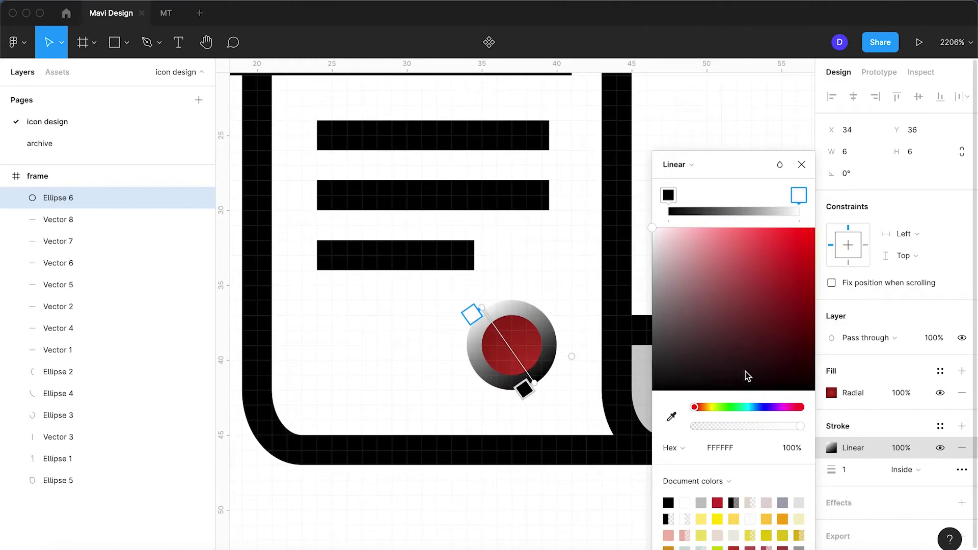
pyautogui.press('Return')
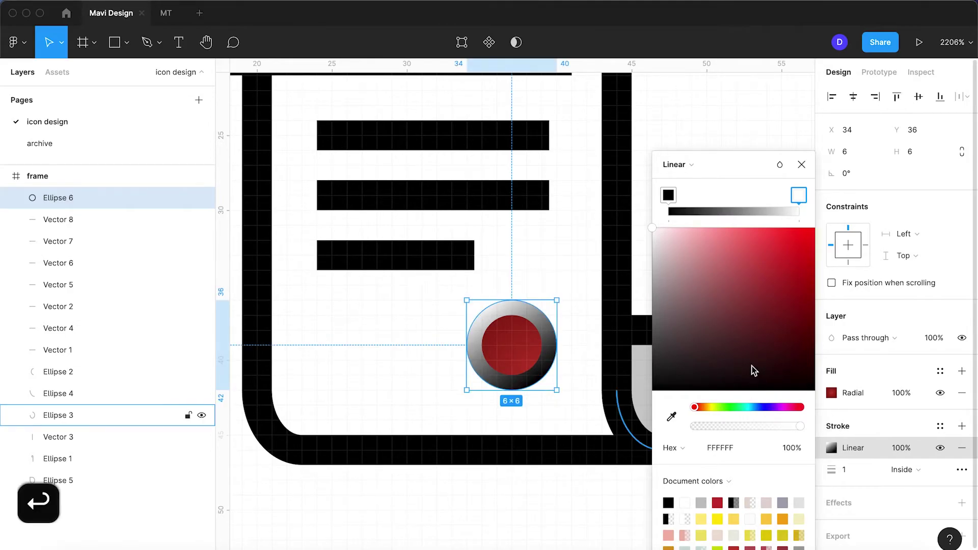
pyautogui.click(801, 164)
pyautogui.click(570, 264)
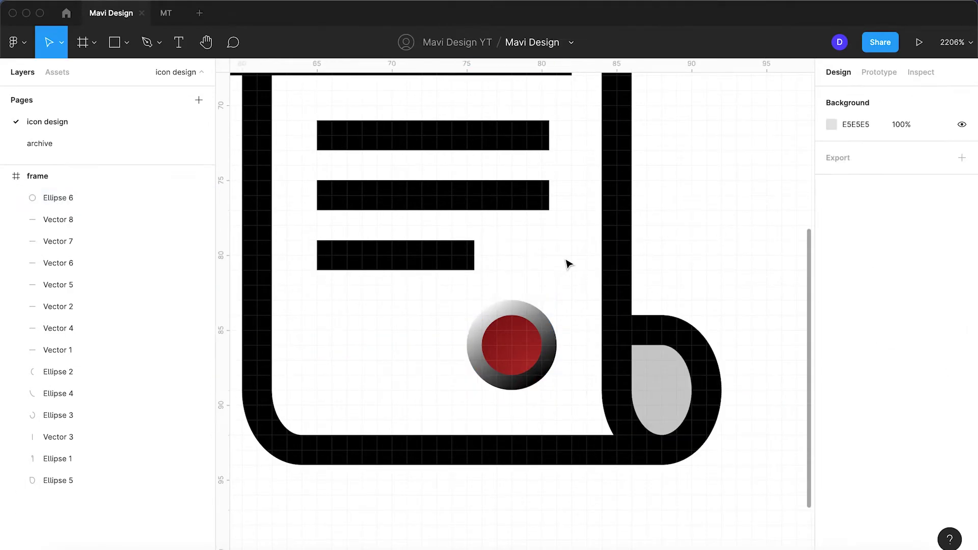
# Set the circle's layer blend mode to Overlay
pyautogui.click(551, 329)
pyautogui.click(866, 338)
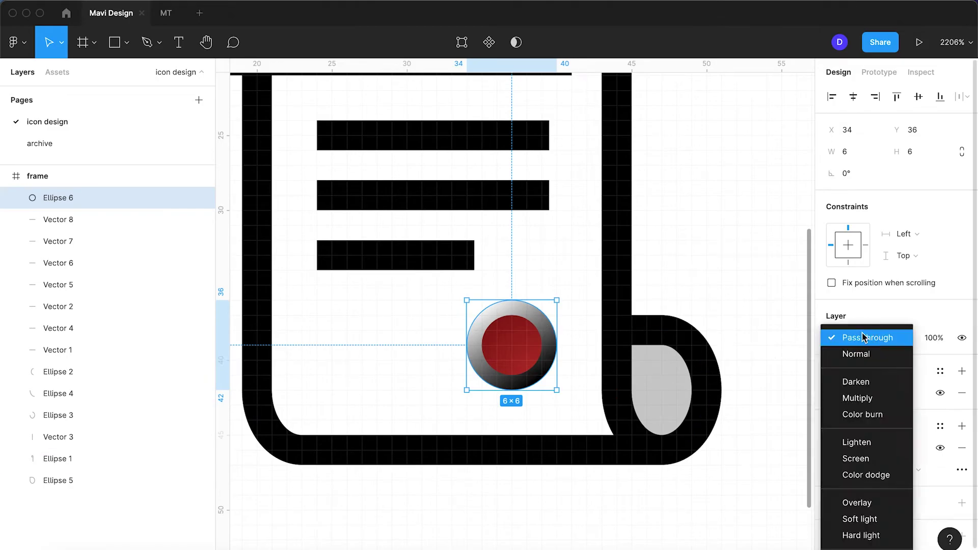
pyautogui.click(852, 503)
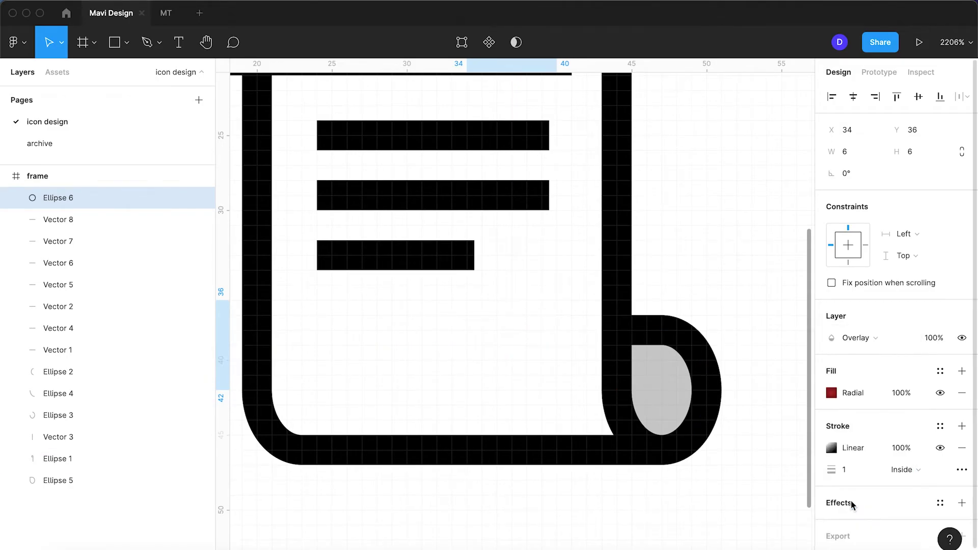
# Undo the Overlay blend on the seal circle and lower its gradient stroke's opacity to 40%
pyautogui.press('super+z')
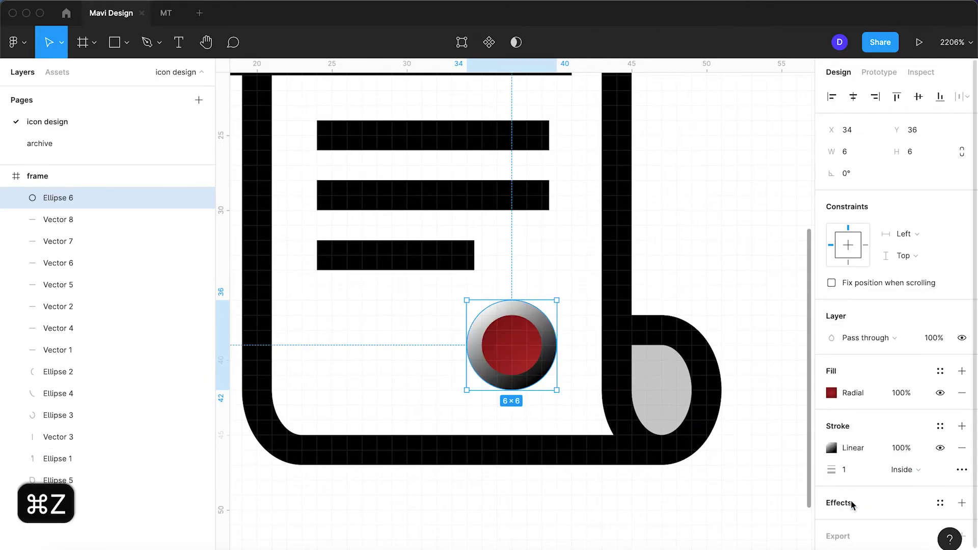
pyautogui.click(902, 453)
pyautogui.hotkey('shift', 'Down')
pyautogui.hotkey('shift', 'Down')
pyautogui.hotkey('shift', 'Down')
pyautogui.hotkey('shift', 'Down')
pyautogui.hotkey('shift', 'Down')
pyautogui.hotkey('shift', 'Down')
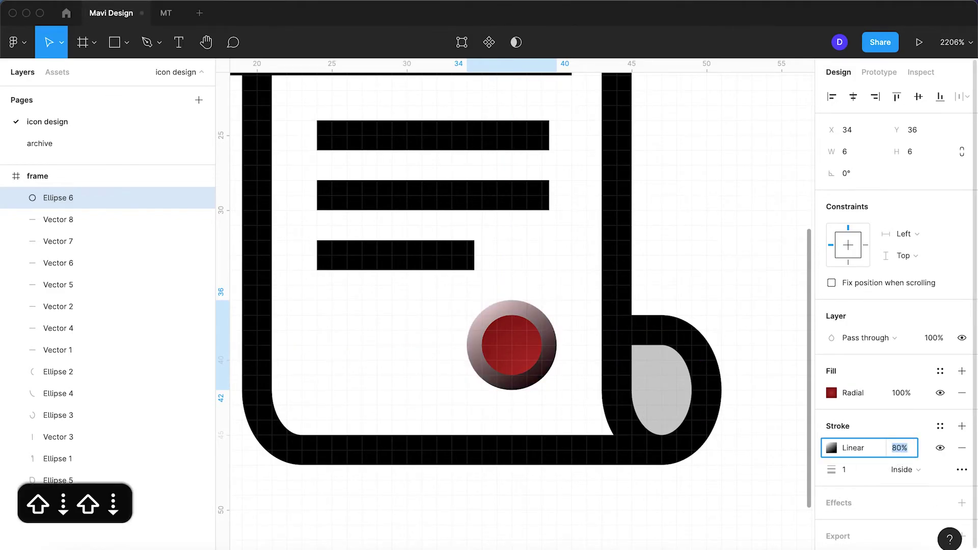
pyautogui.scroll(-3, 532, 412)
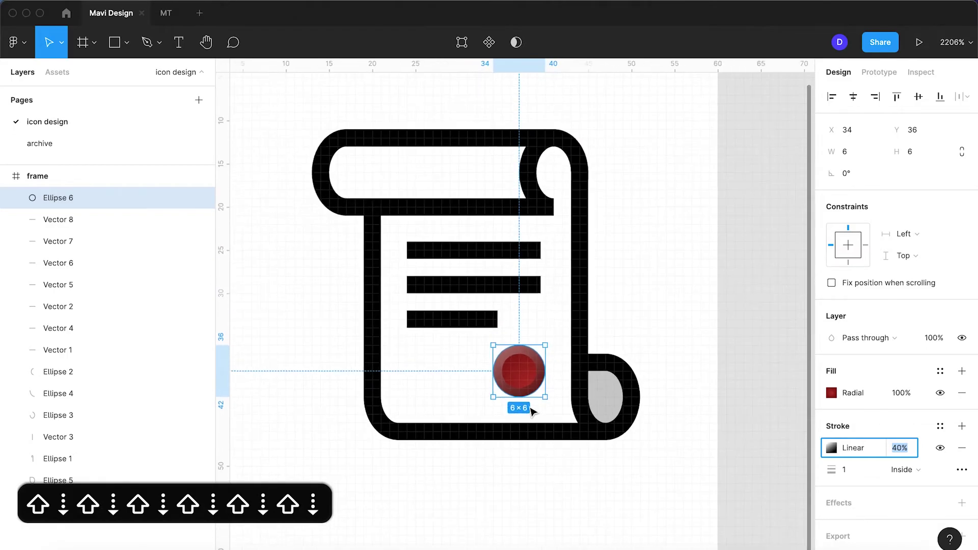
pyautogui.scroll(3, 464, 409)
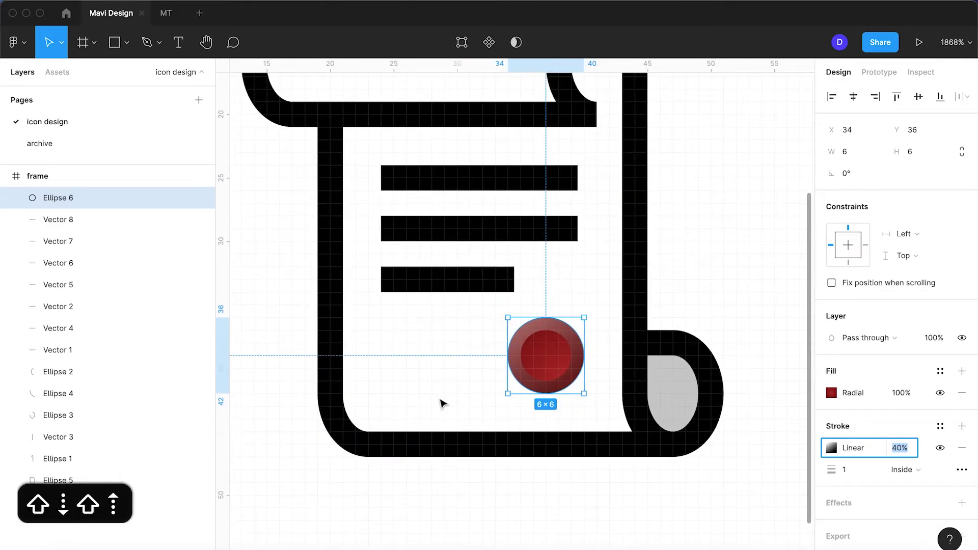
# Duplicate the seal circle, then remove the stroke from the original and the fill from the copy
pyautogui.click(123, 201)
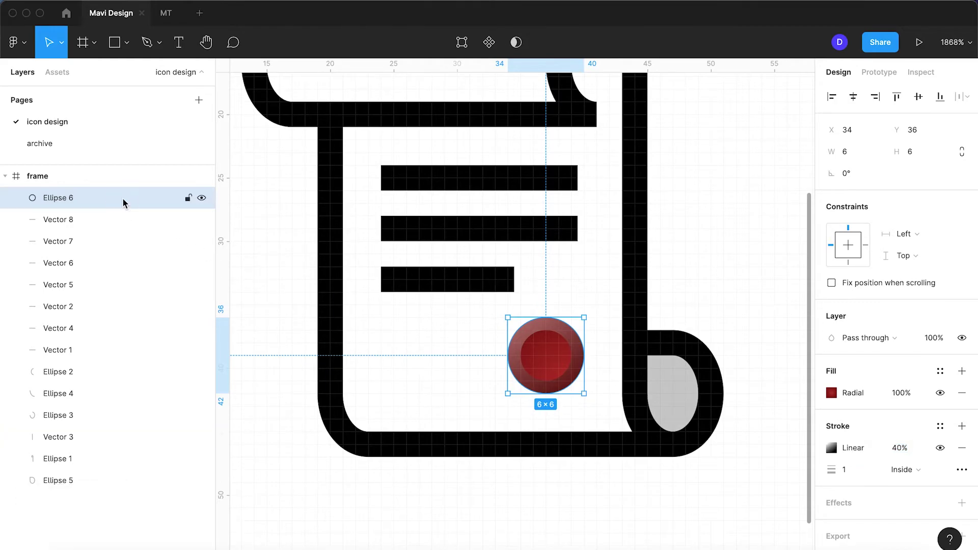
pyautogui.press('super+d')
pyautogui.click(115, 213)
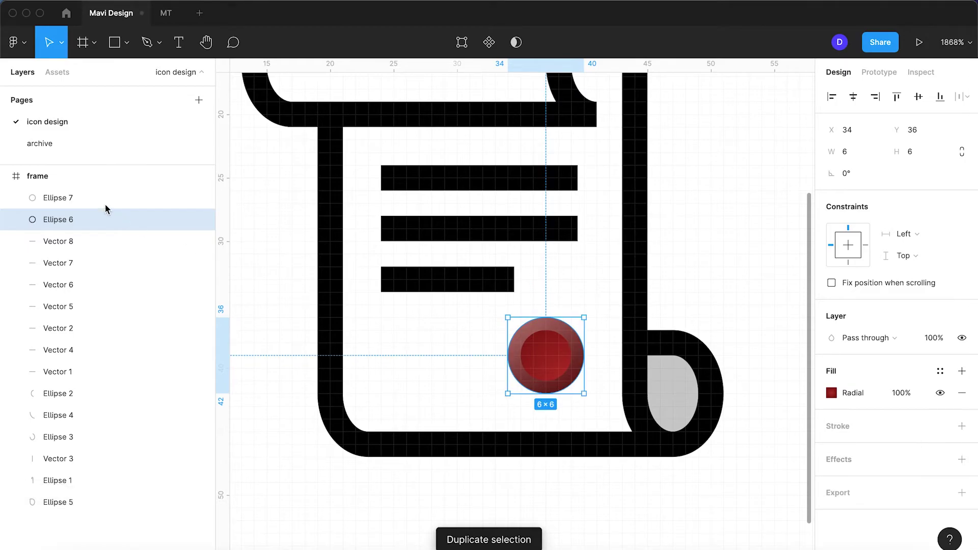
pyautogui.click(108, 202)
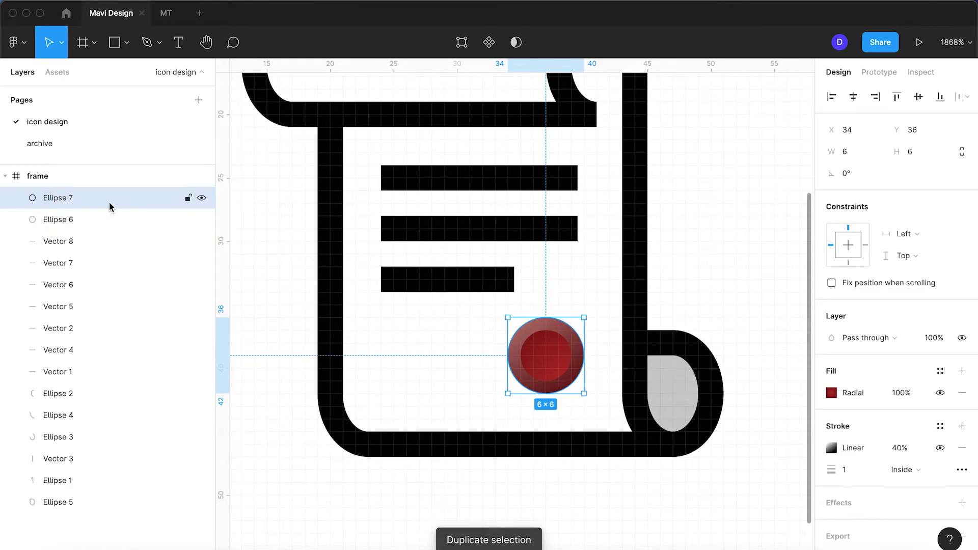
pyautogui.click(961, 396)
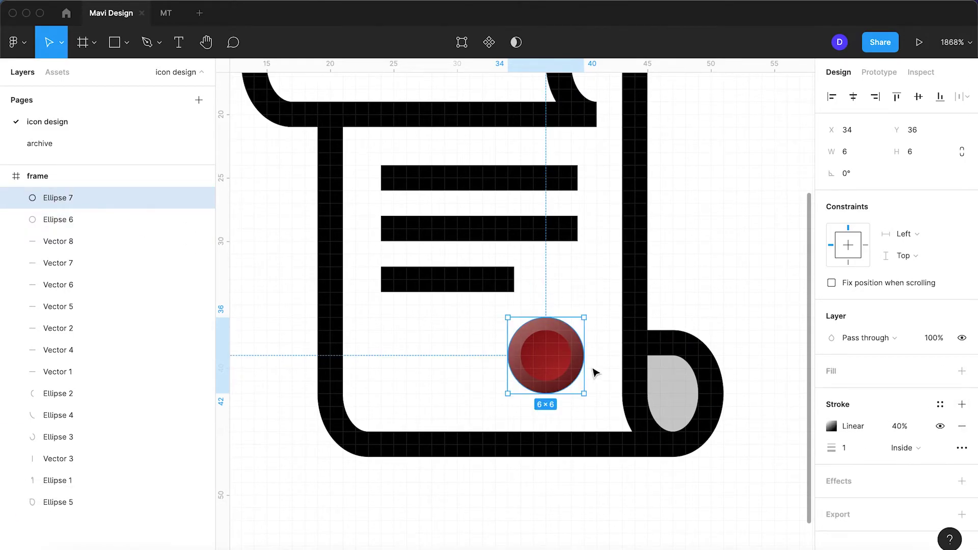
# Set the copied circle's stroke opacity to 100% and its layer blend mode to Overlay
pyautogui.click(902, 426)
pyautogui.hotkey('shift', 'Up')
pyautogui.hotkey('shift', 'Up')
pyautogui.hotkey('shift', 'Up')
pyautogui.hotkey('shift', 'Up')
pyautogui.hotkey('shift', 'Up')
pyautogui.hotkey('shift', 'Up')
pyautogui.hotkey('shift', 'Up')
pyautogui.hotkey('shift', 'Up')
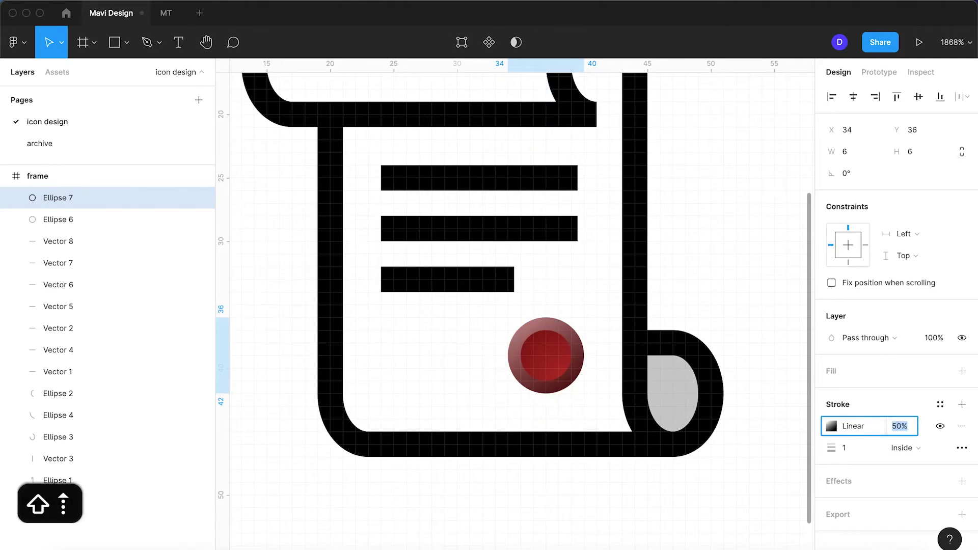
pyautogui.hotkey('shift', 'Up')
pyautogui.hotkey('shift', 'Up')
pyautogui.hotkey('shift', 'Up')
pyautogui.click(883, 337)
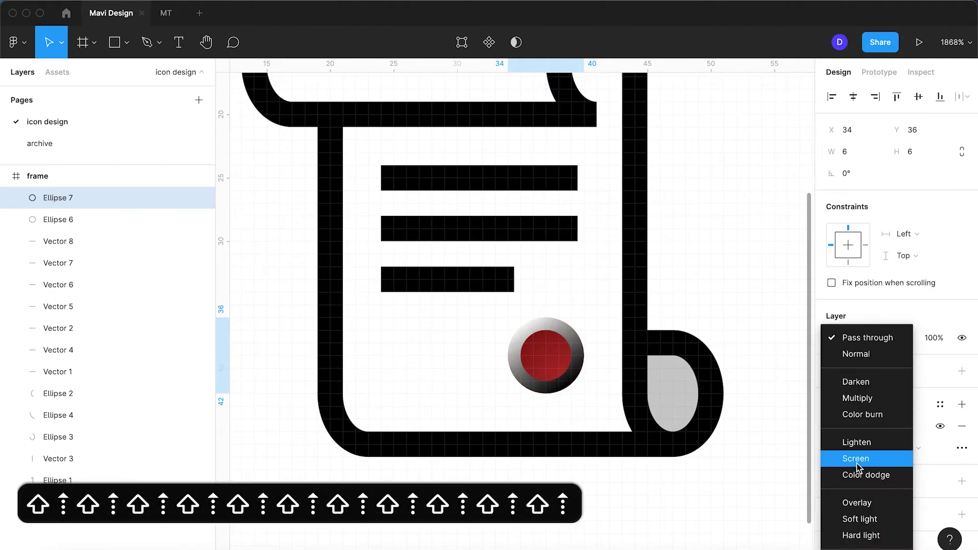
pyautogui.click(858, 503)
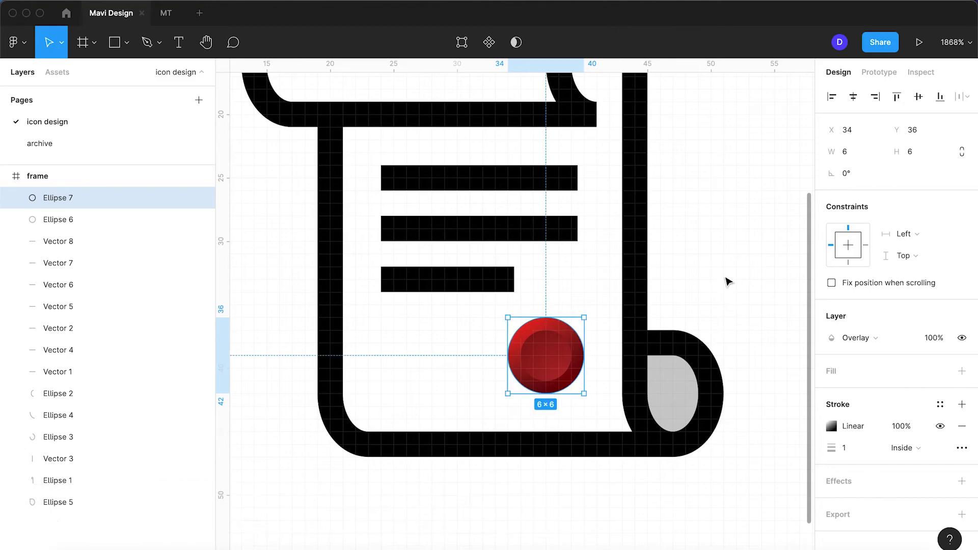
# Enlarge both seal circles together to 7 × 7, growing toward the upper left to X 33, Y 35
pyautogui.click(727, 280)
pyautogui.click(553, 394)
pyautogui.click(491, 393)
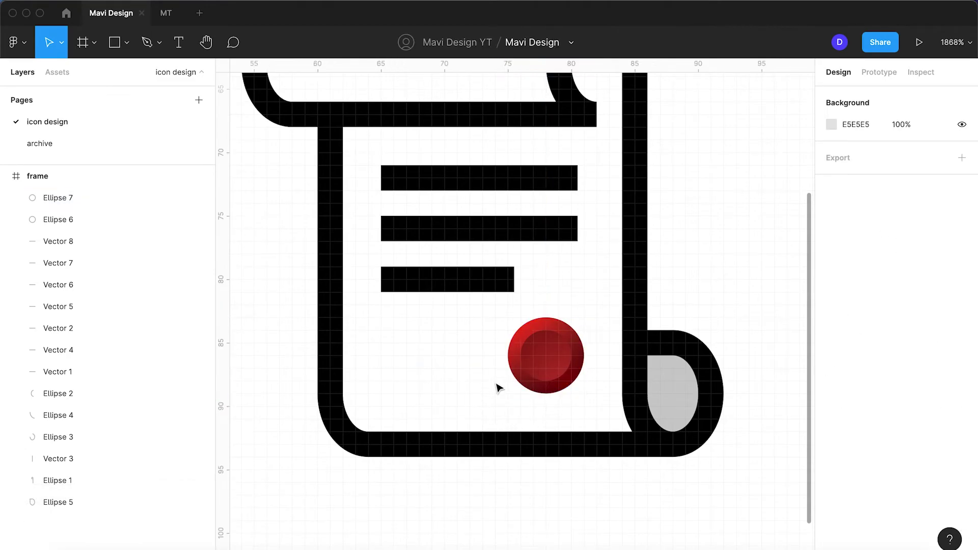
pyautogui.click(547, 356)
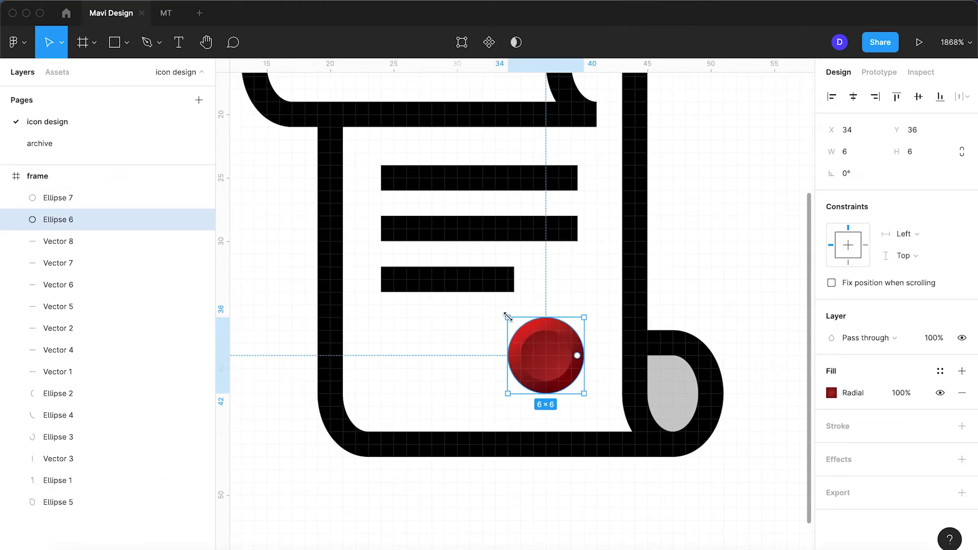
pyautogui.moveTo(508, 317); pyautogui.dragTo(497, 308)
pyautogui.hotkey('shift', 'Tab')
# Try an inside stroke weight of 2 on the overlay circle
pyautogui.click(860, 447)
pyautogui.press('Up')
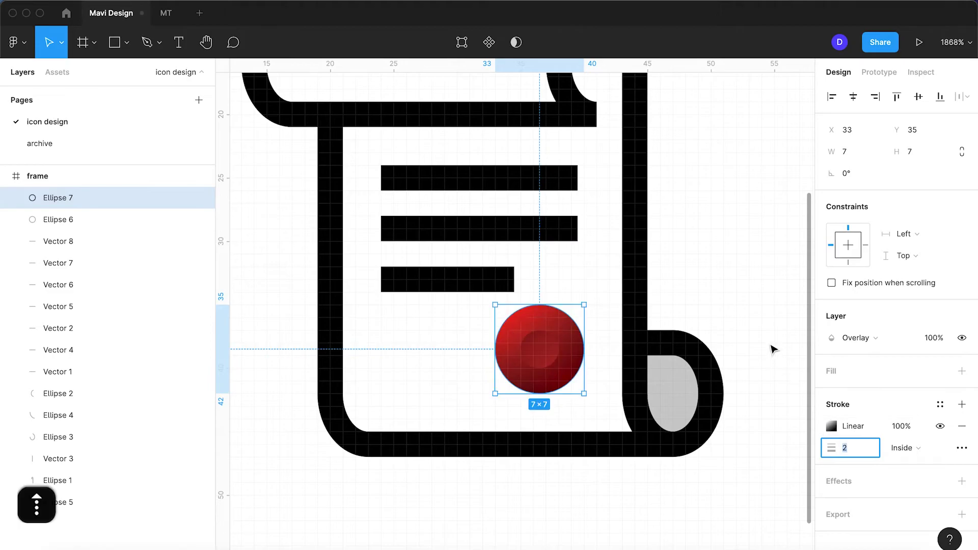
pyautogui.press('Return')
pyautogui.click(759, 292)
pyautogui.scroll(-3, 759, 292)
pyautogui.scroll(-3, 759, 293)
pyautogui.scroll(5, 754, 295)
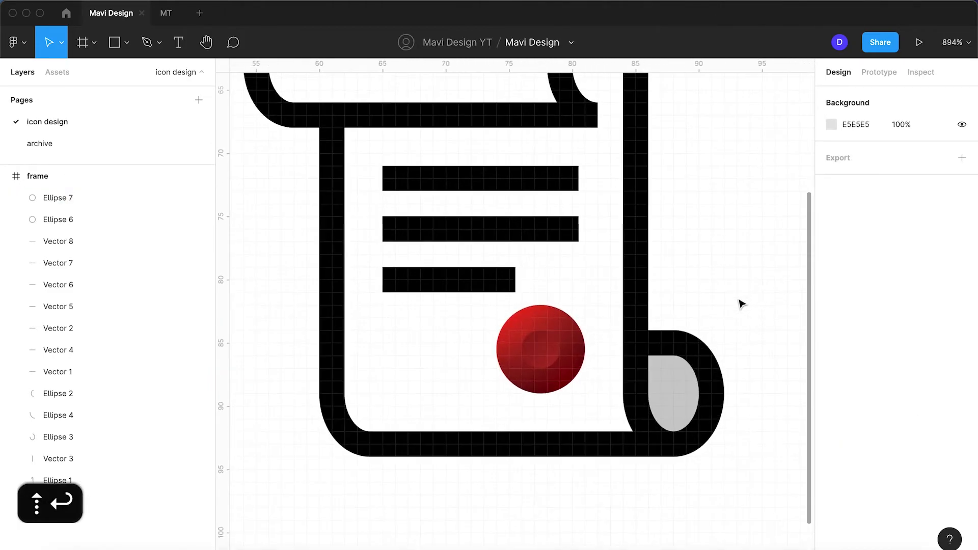
# Set the overlay circle's stroke weight back to 1
pyautogui.click(578, 360)
pyautogui.press('Return')
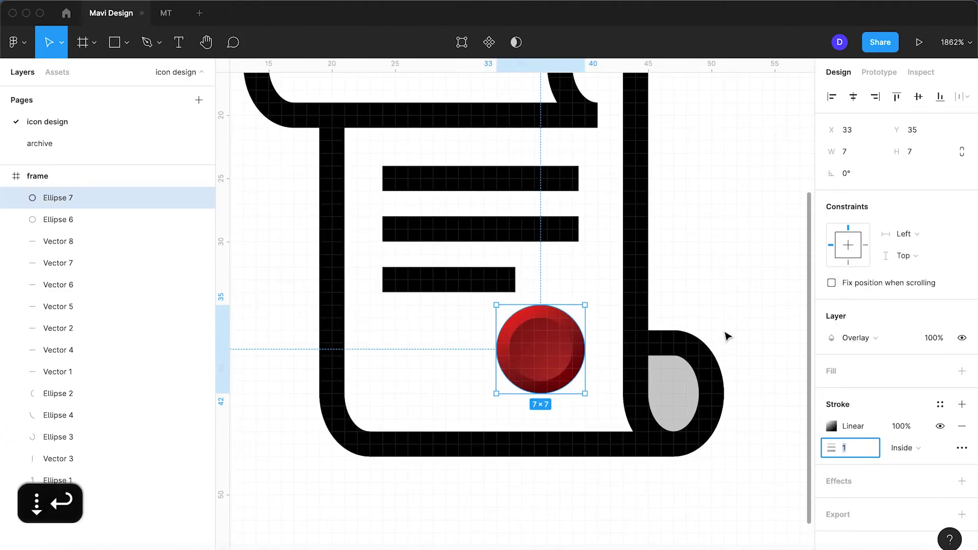
pyautogui.click(738, 291)
pyautogui.scroll(-3, 740, 292)
pyautogui.scroll(3, 740, 291)
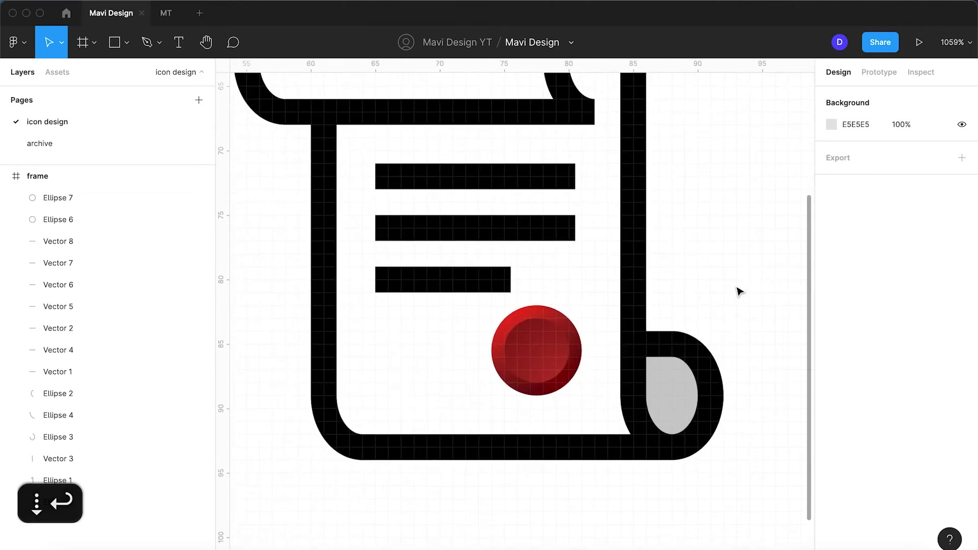
# Move both seal circles one unit right and down to X 34, Y 36
pyautogui.moveTo(587, 400); pyautogui.dragTo(540, 372)
pyautogui.click(477, 376)
pyautogui.click(502, 376)
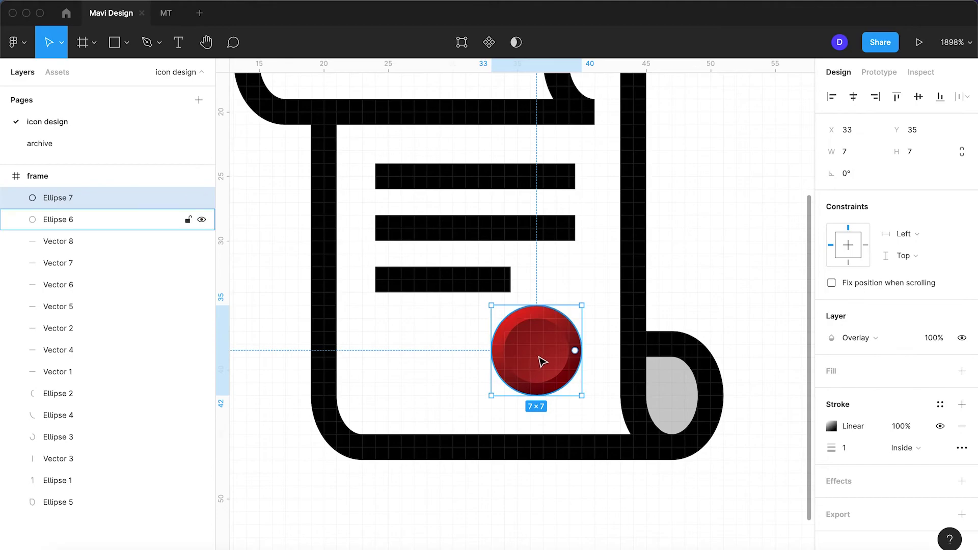
pyautogui.keyDown('shift'); pyautogui.click(542, 360); pyautogui.keyUp('shift')
pyautogui.press('Right')
pyautogui.press('Down')
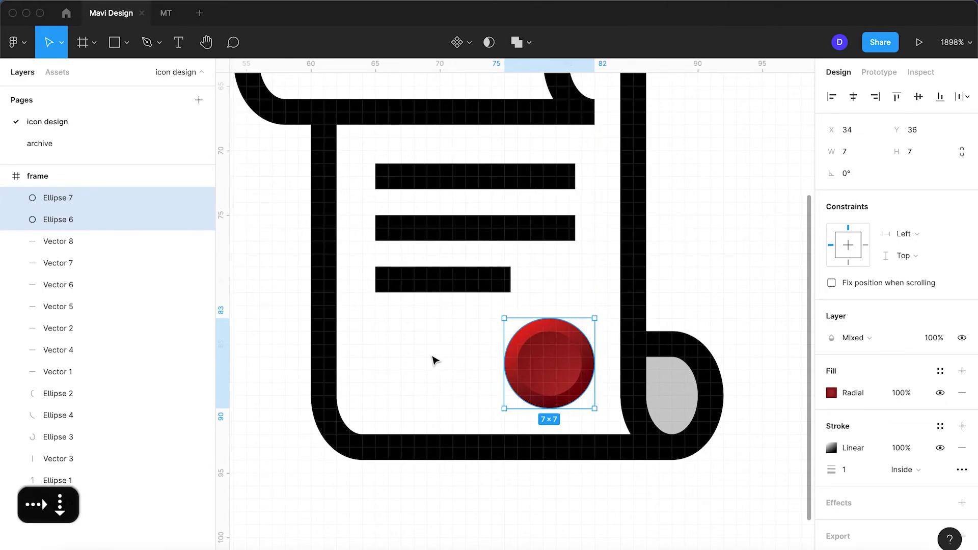
pyautogui.click(433, 357)
pyautogui.scroll(-5, 434, 360)
pyautogui.scroll(3, 434, 361)
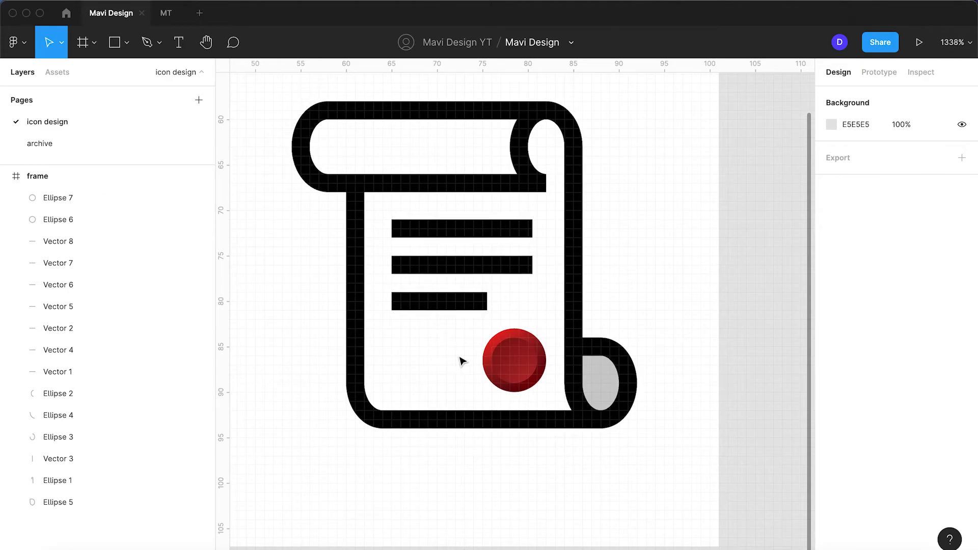
# Try the thicker stroke of 2 on the seal's overlay ring again at the new position
pyautogui.click(518, 365)
pyautogui.click(651, 284)
pyautogui.click(542, 363)
pyautogui.click(848, 448)
pyautogui.press('Return')
pyautogui.click(648, 253)
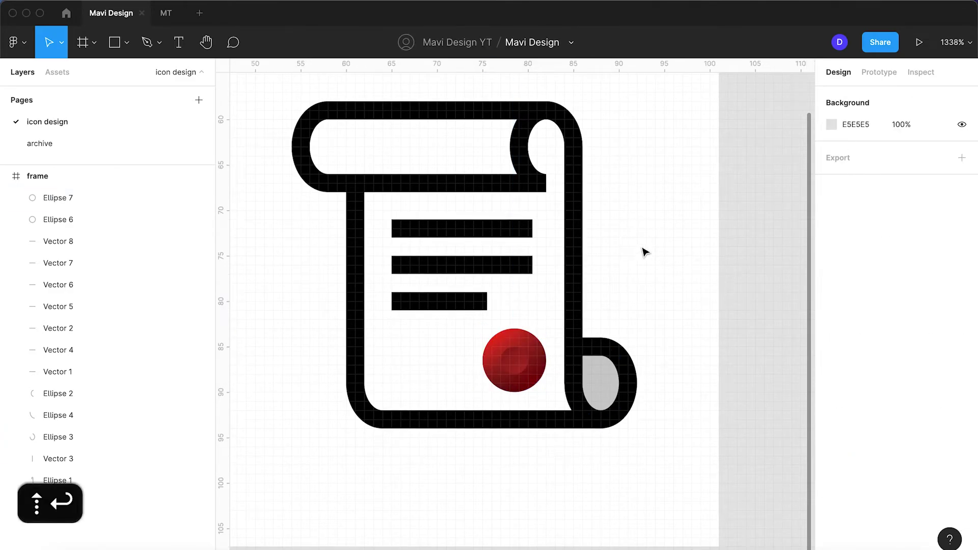
pyautogui.scroll(-5, 646, 252)
pyautogui.scroll(5, 645, 252)
# Restore the seal ring's stroke weight to 1
pyautogui.click(542, 357)
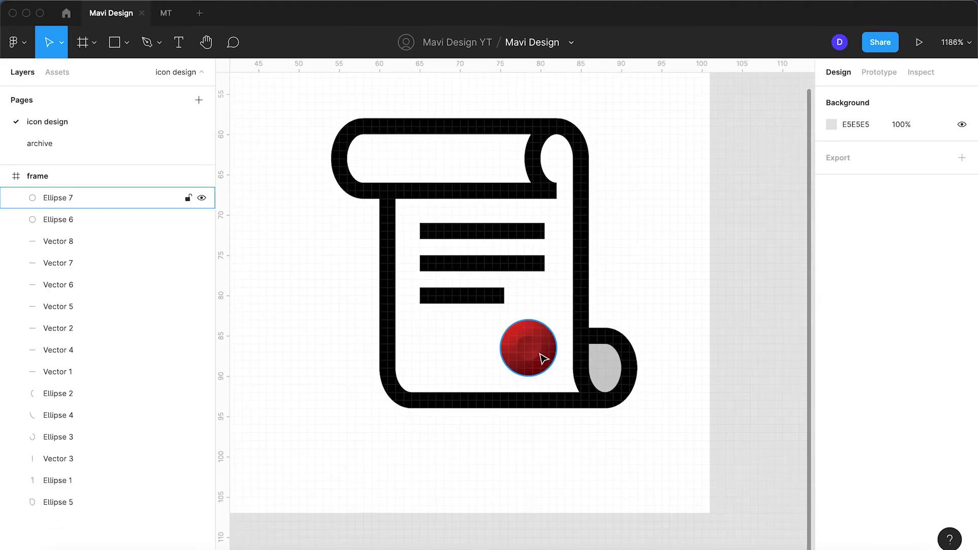
pyautogui.click(854, 453)
pyautogui.press('Down')
pyautogui.press('Return')
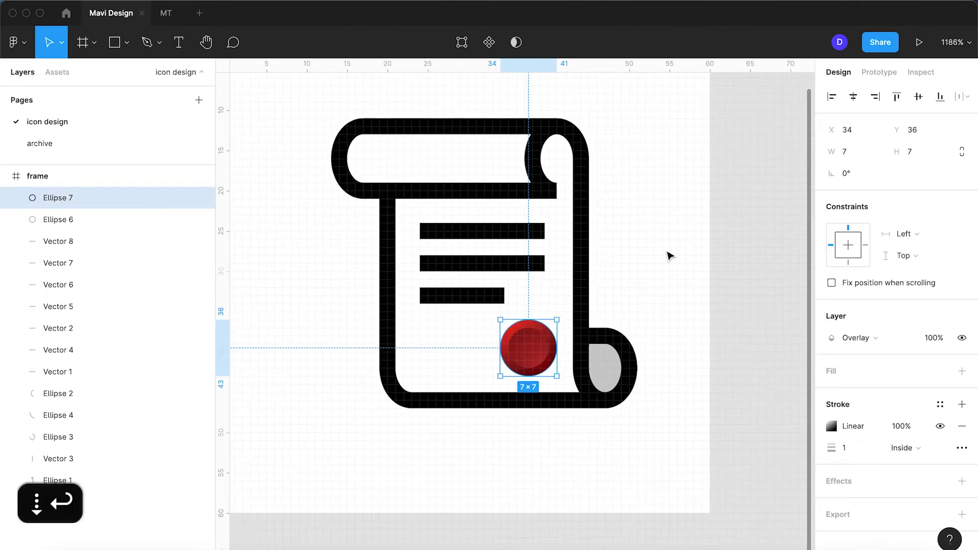
pyautogui.click(667, 252)
# Select both seal circles and reposition them at X 33, Y 36
pyautogui.moveTo(482, 377); pyautogui.dragTo(525, 353)
pyautogui.press('Left')
pyautogui.press('Up')
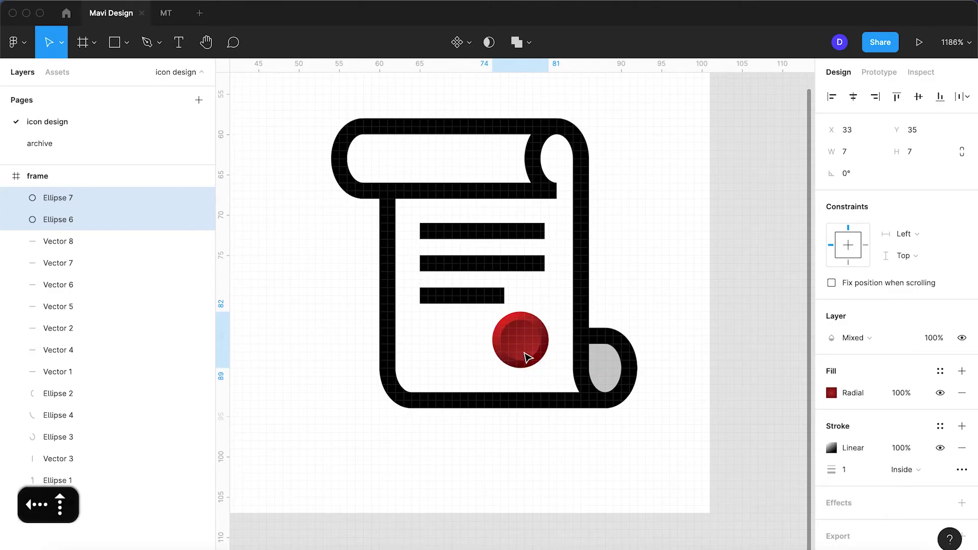
pyautogui.press('Left')
pyautogui.press('Down')
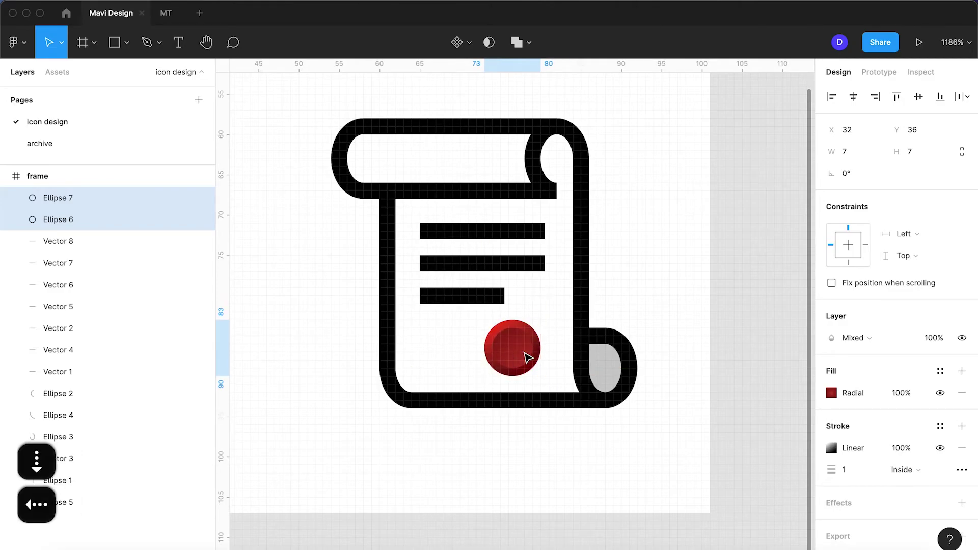
pyautogui.click(650, 283)
pyautogui.scroll(1, 420, 377)
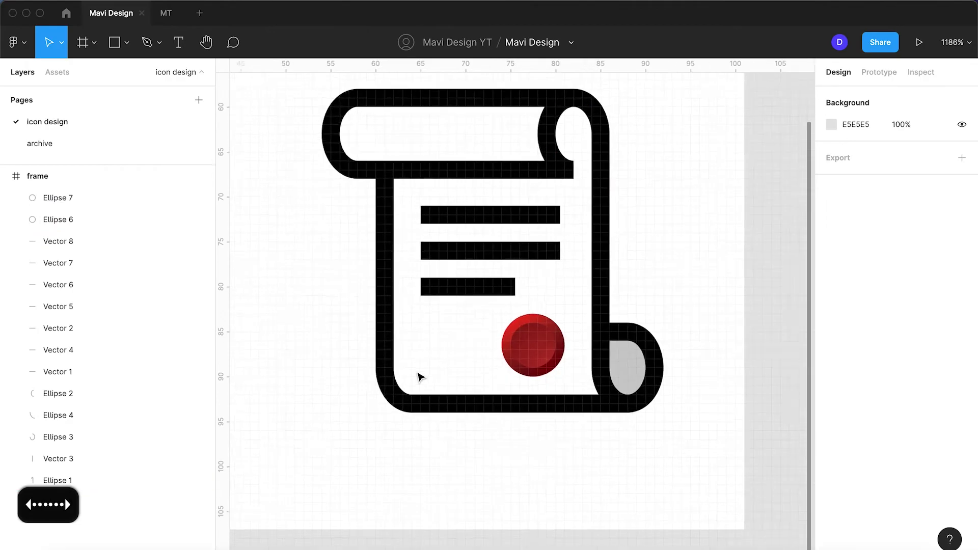
# Duplicate the third text line down to Y 38 and shorten the copy from its right end to a width of 7.5
pyautogui.scroll(3, 418, 351)
pyautogui.click(488, 256)
pyautogui.moveTo(493, 259); pyautogui.dragTo(497, 326)
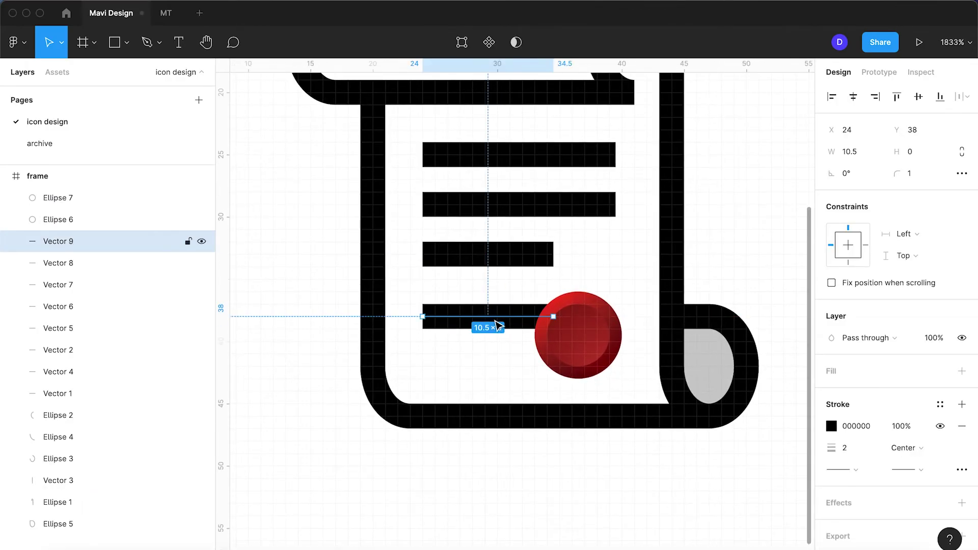
pyautogui.press('Return')
pyautogui.press('Left')
pyautogui.press('Left')
pyautogui.press('Left')
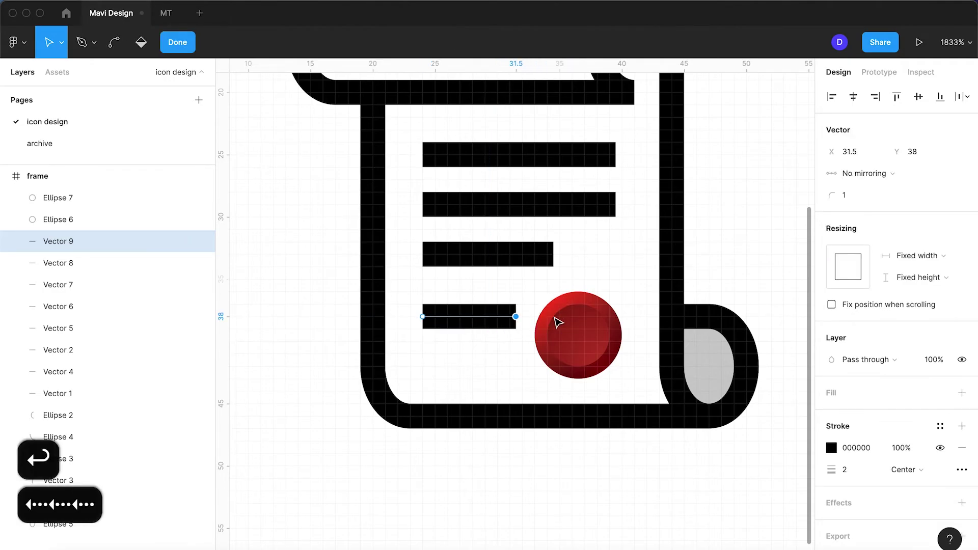
pyautogui.press('Return')
pyautogui.press('Up')
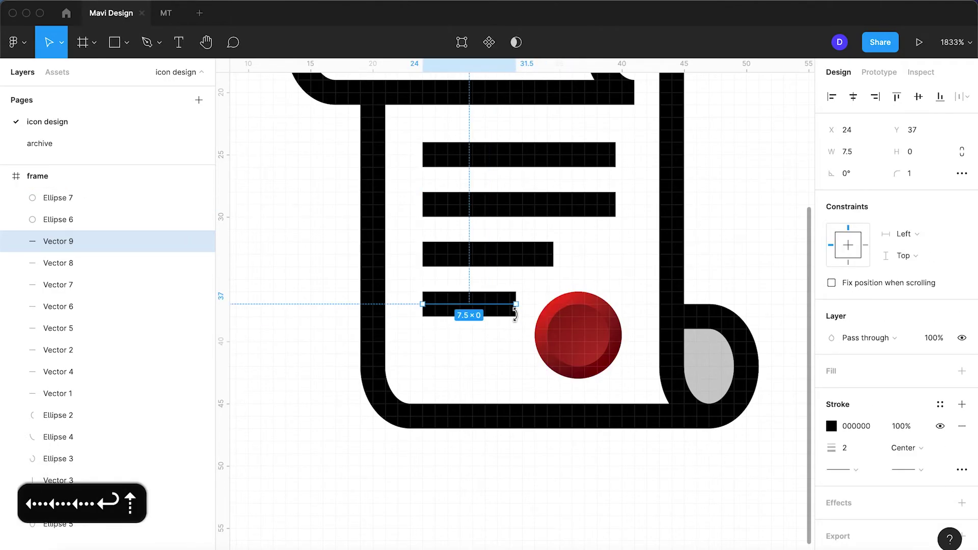
pyautogui.press('Down')
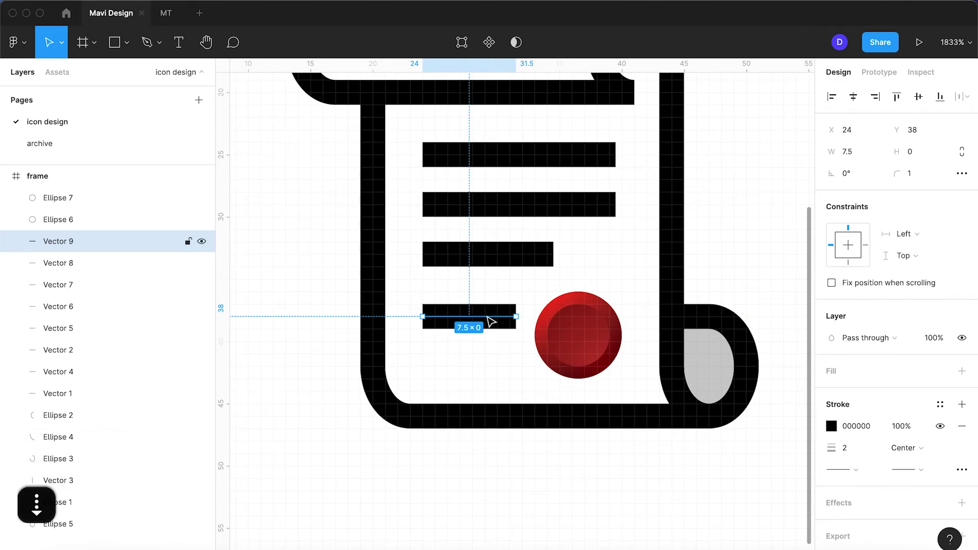
# Duplicate the short line beside the seal down to Y 41 and shorten the copy to a width of 4.5
pyautogui.keyDown('alt'); pyautogui.moveTo(491, 322); pyautogui.dragTo(491, 367); pyautogui.keyUp('alt')
pyautogui.press('Return')
pyautogui.click(517, 367)
pyautogui.press('Left')
pyautogui.press('Left')
pyautogui.press('Left')
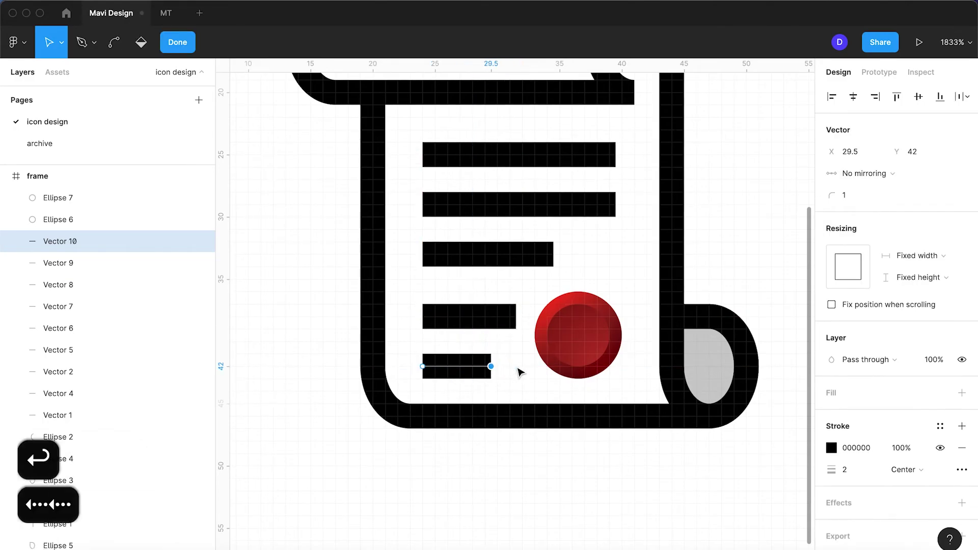
pyautogui.press('Return')
pyautogui.press('Up')
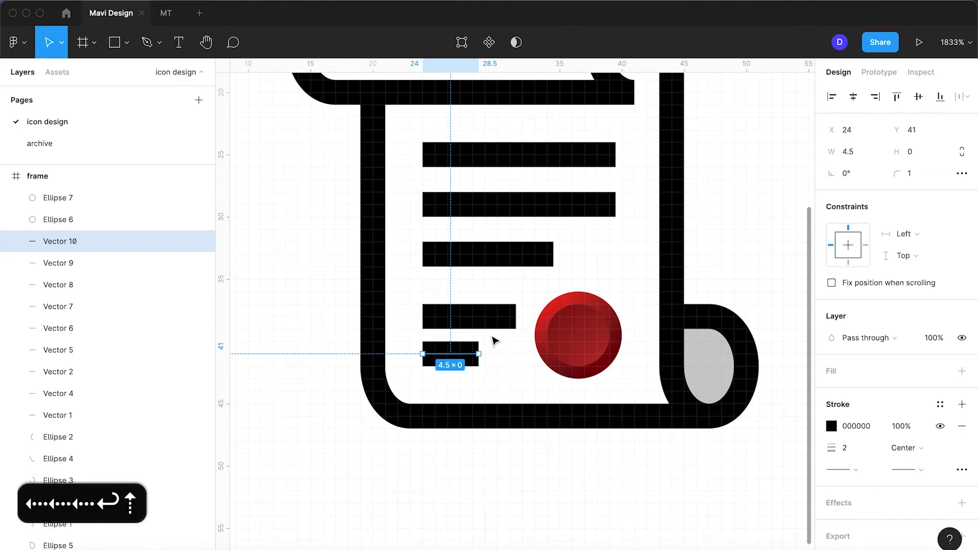
# Set the layer opacity of the two short lines beside the seal to 40%
pyautogui.keyDown('shift'); pyautogui.click(475, 318); pyautogui.keyUp('shift')
pyautogui.click(934, 393)
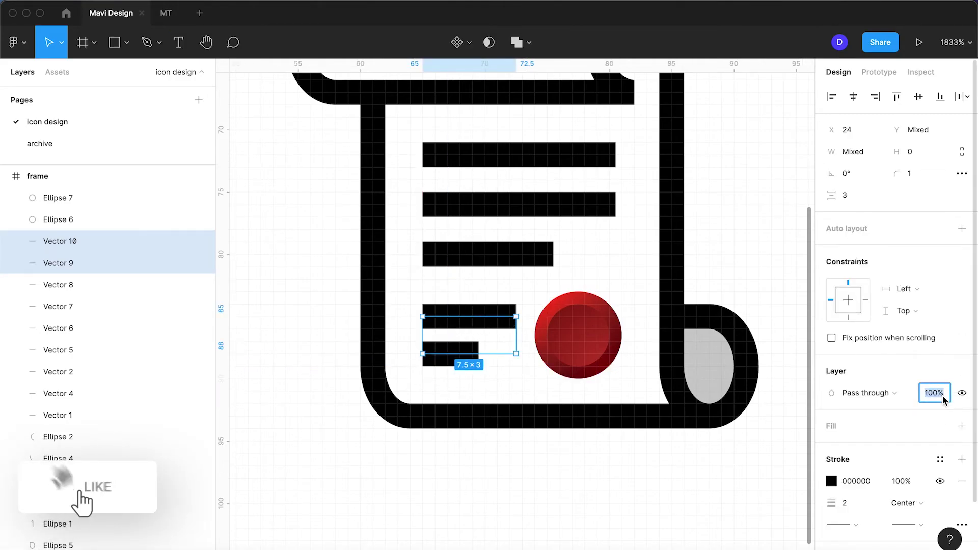
pyautogui.write('40')
pyautogui.press('Return')
pyautogui.click(723, 282)
pyautogui.scroll(-5, 724, 282)
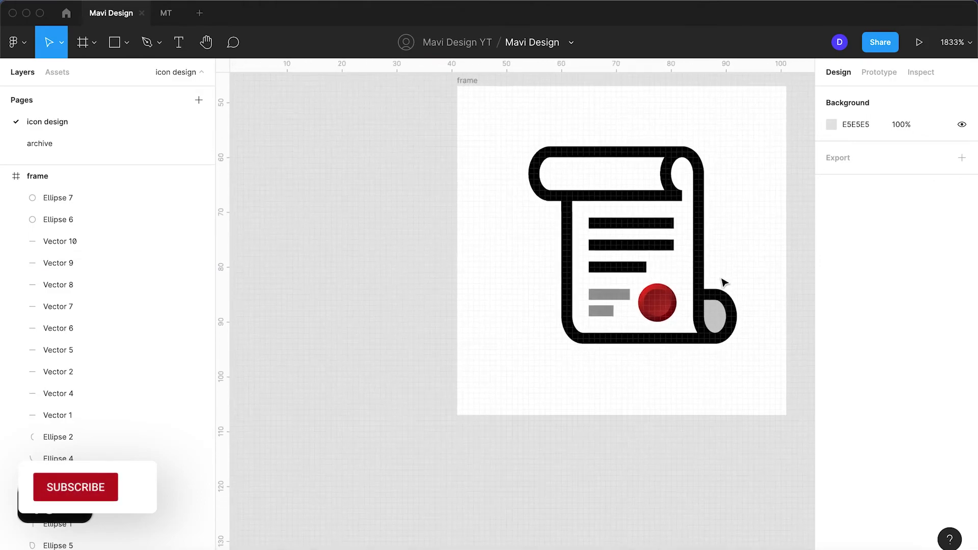
pyautogui.hscroll(3, 725, 282)
pyautogui.hscroll(2, 724, 281)
pyautogui.scroll(1, 724, 281)
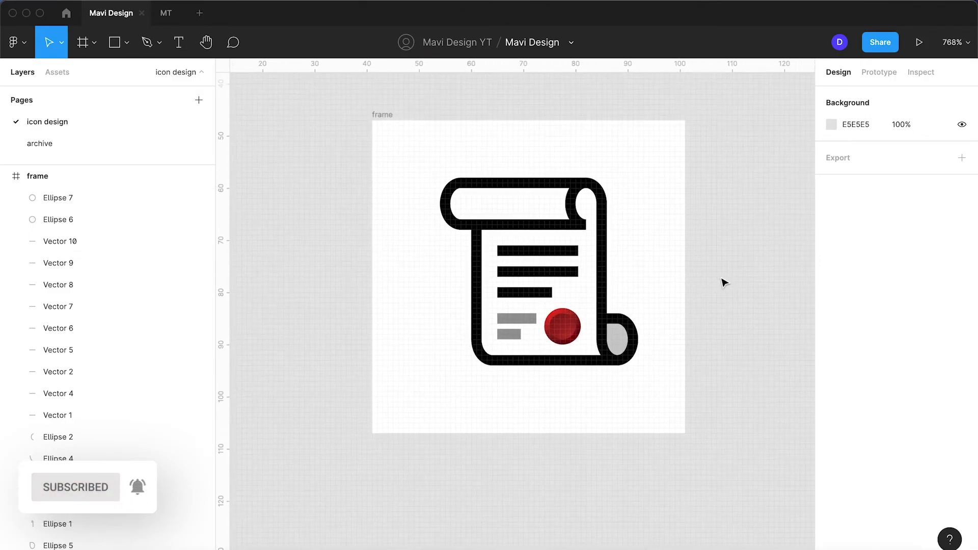
# Duplicate the translucent shading shape from the lower curl into the upper roll's opening at X 44, Y 20
pyautogui.hscroll(2, 649, 270)
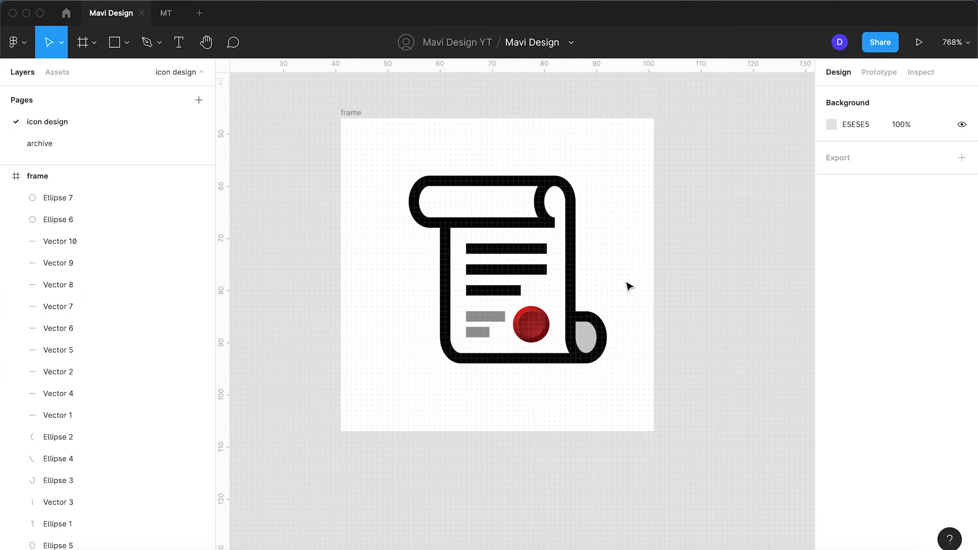
pyautogui.click(589, 337)
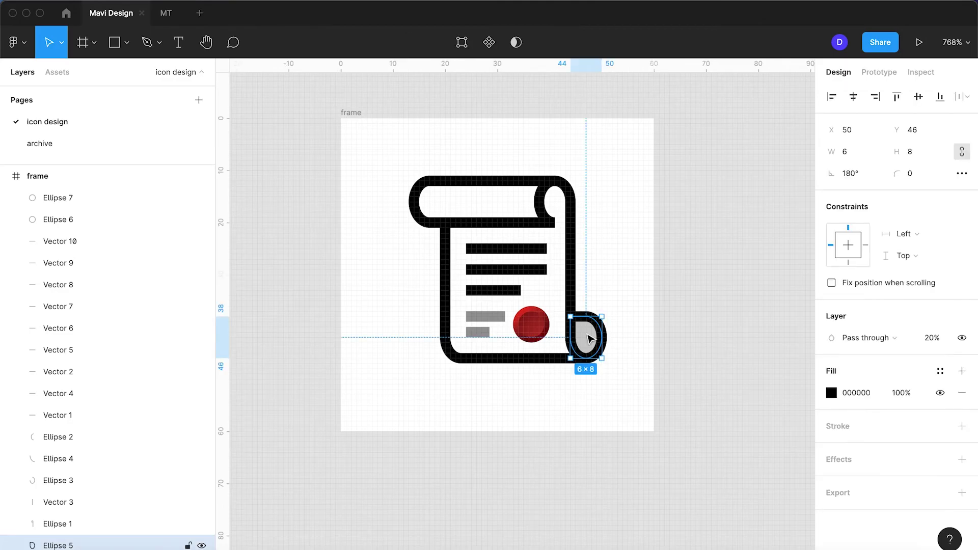
pyautogui.moveTo(591, 339); pyautogui.dragTo(544, 204)
pyautogui.click(623, 239)
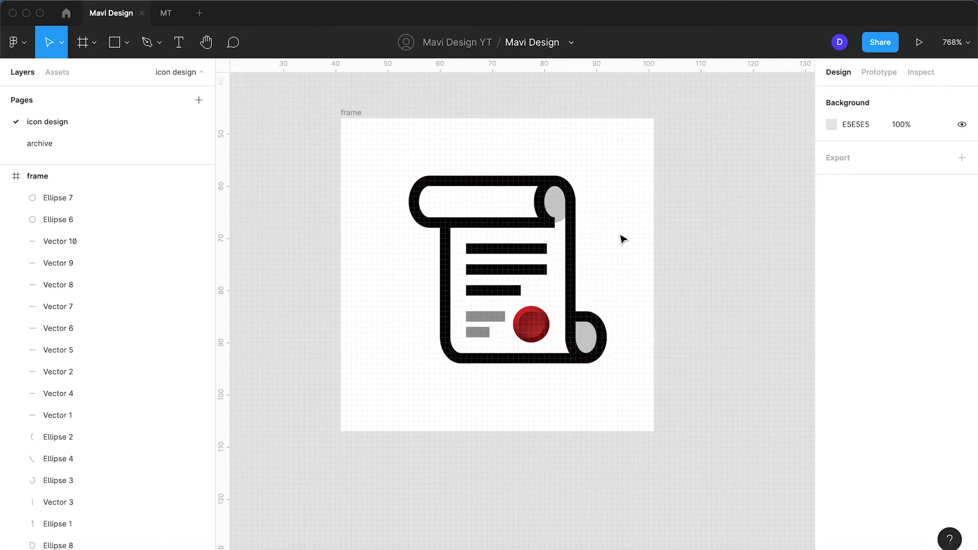
# Rotate the shading copy in the upper roll's opening to 0° so its straight side faces down
pyautogui.scroll(5, 570, 216)
pyautogui.click(560, 210)
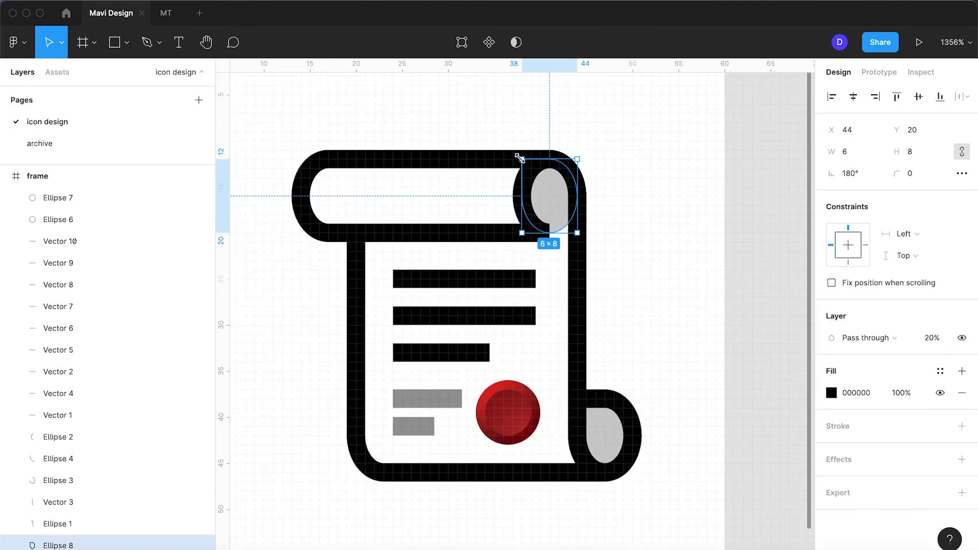
pyautogui.moveTo(517, 156); pyautogui.dragTo(596, 265)
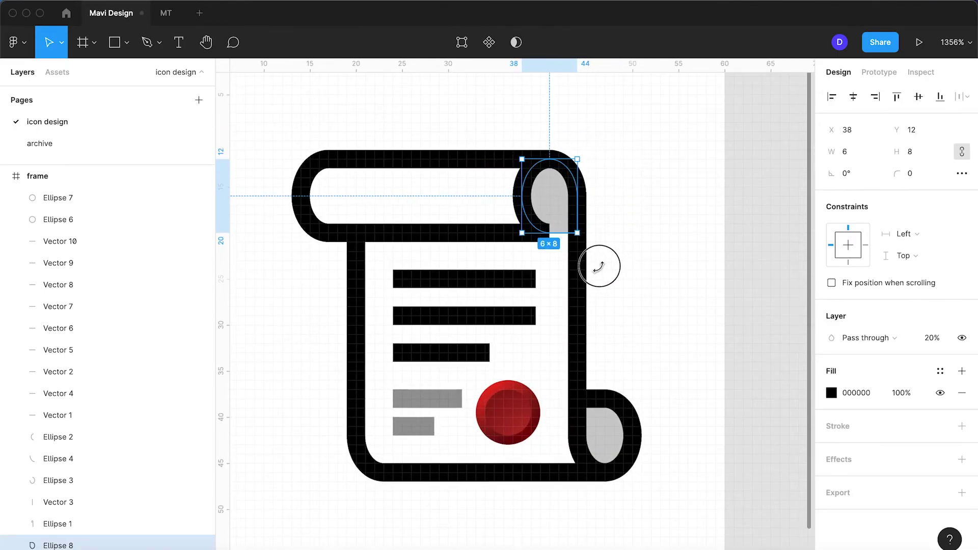
pyautogui.click(638, 278)
pyautogui.scroll(-10, 634, 326)
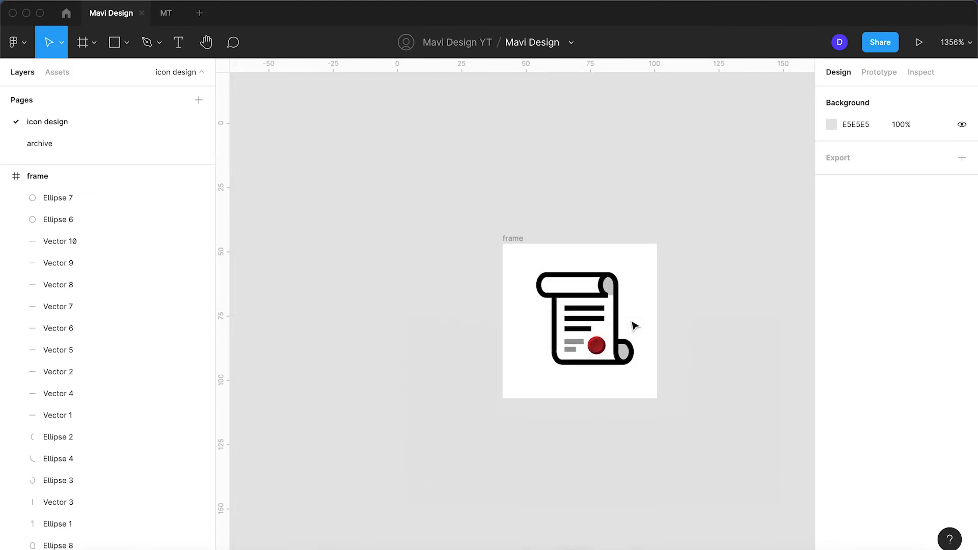
pyautogui.scroll(8, 631, 320)
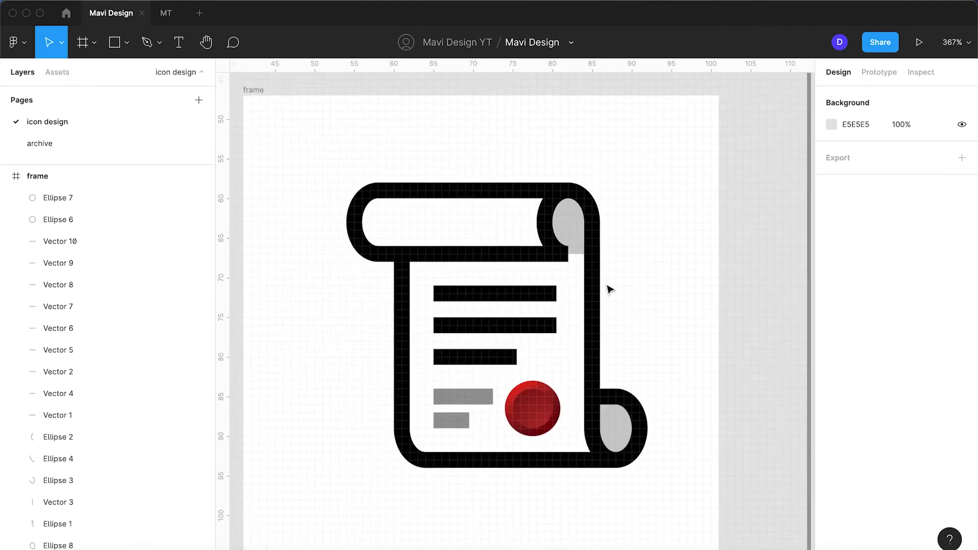
# Extend the bottom edge of the upper shading down to the lower edge of the roll's outline
pyautogui.click(568, 225)
pyautogui.scroll(5, 571, 236)
pyautogui.moveTo(585, 294); pyautogui.dragTo(587, 310)
pyautogui.click(680, 343)
pyautogui.scroll(-6, 682, 345)
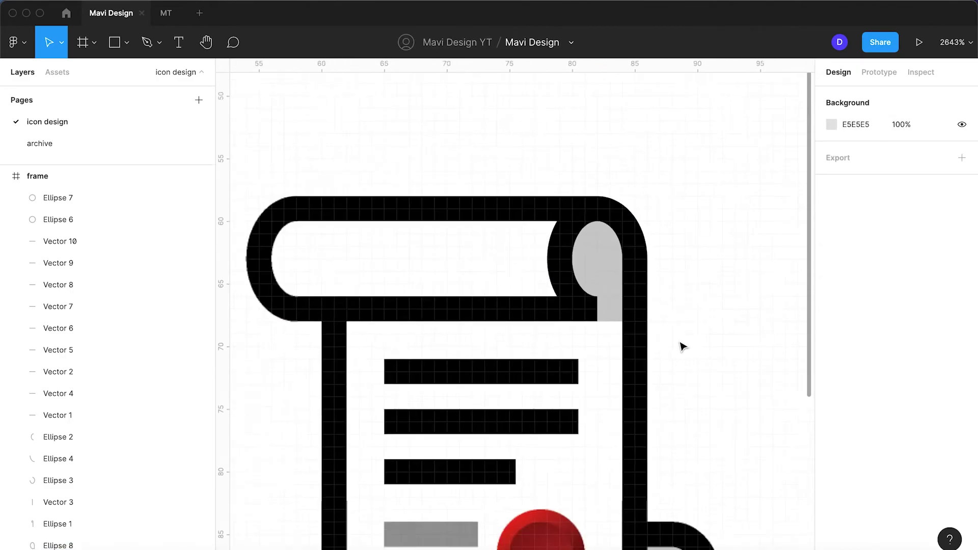
pyautogui.scroll(-2, 682, 346)
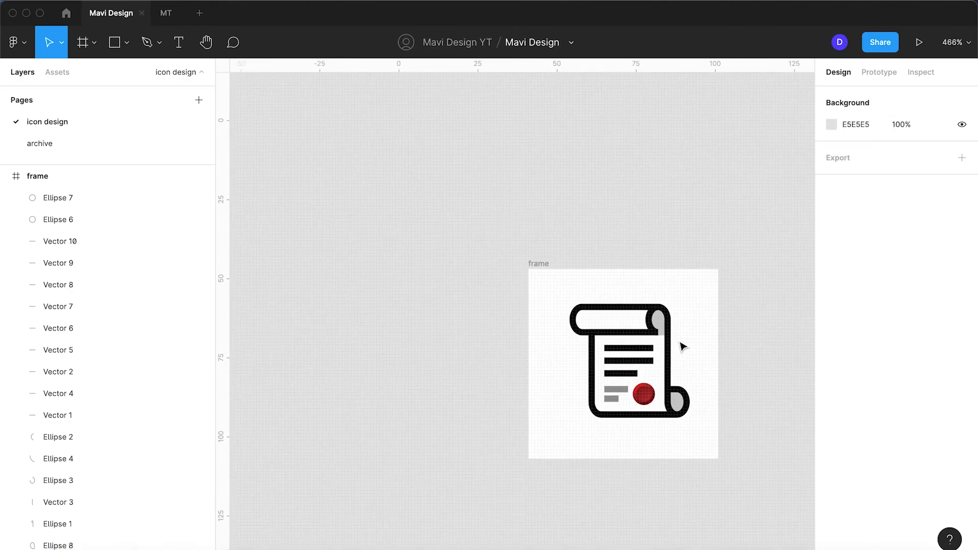
pyautogui.scroll(3, 681, 345)
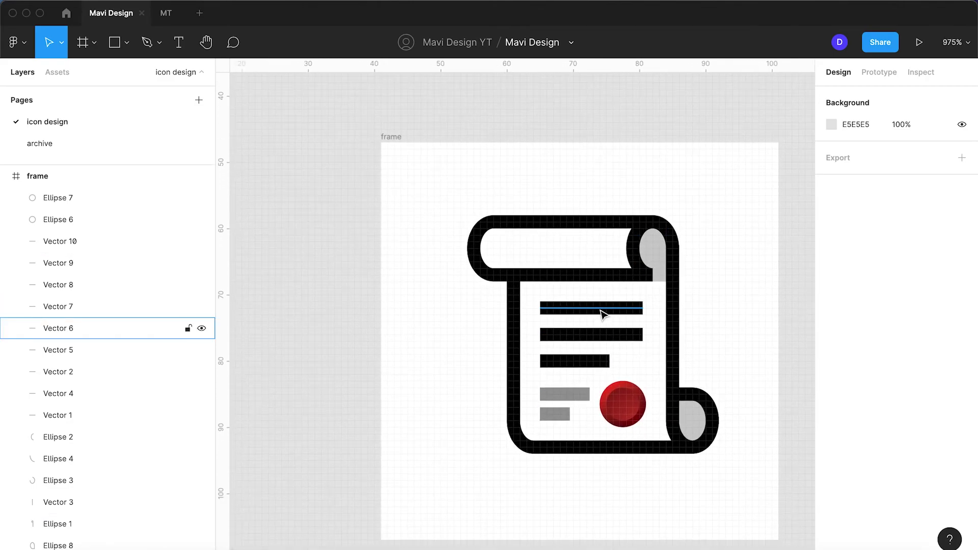
# Recolor the three long text lines with the dark red sampled from the seal's inner circle
pyautogui.click(600, 309)
pyautogui.keyDown('shift'); pyautogui.click(599, 336); pyautogui.keyUp('shift')
pyautogui.keyDown('shift'); pyautogui.click(588, 360); pyautogui.keyUp('shift')
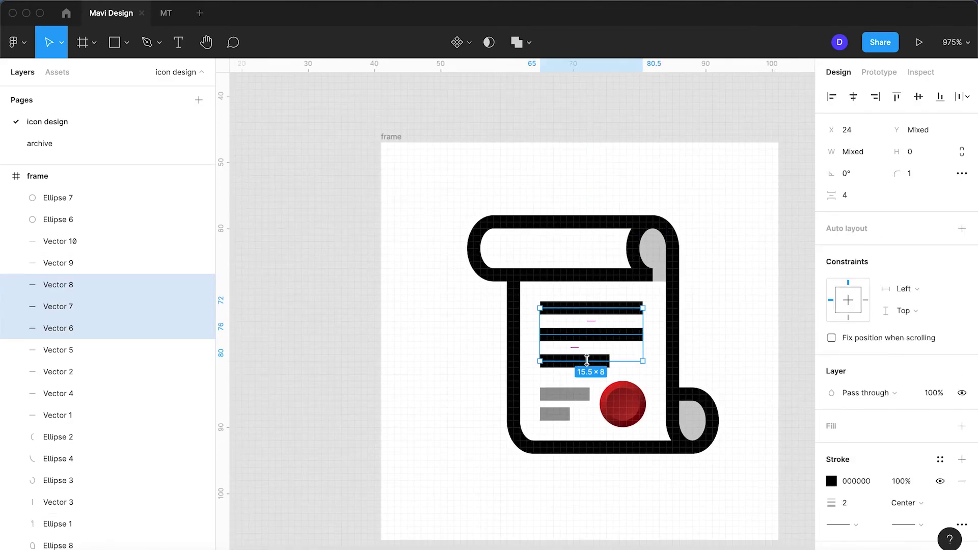
pyautogui.press('i')
pyautogui.click(628, 407)
pyautogui.click(747, 335)
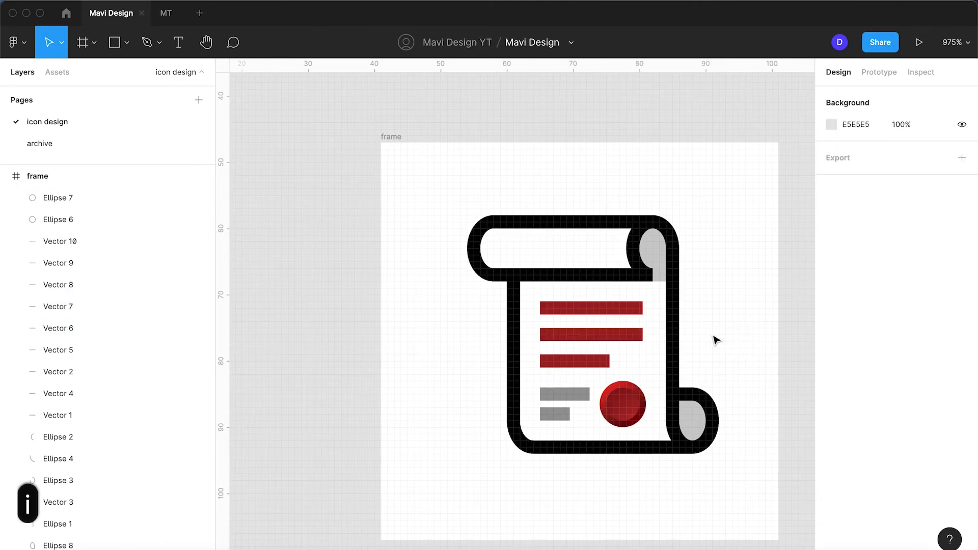
pyautogui.scroll(-8, 717, 341)
pyautogui.scroll(3, 716, 341)
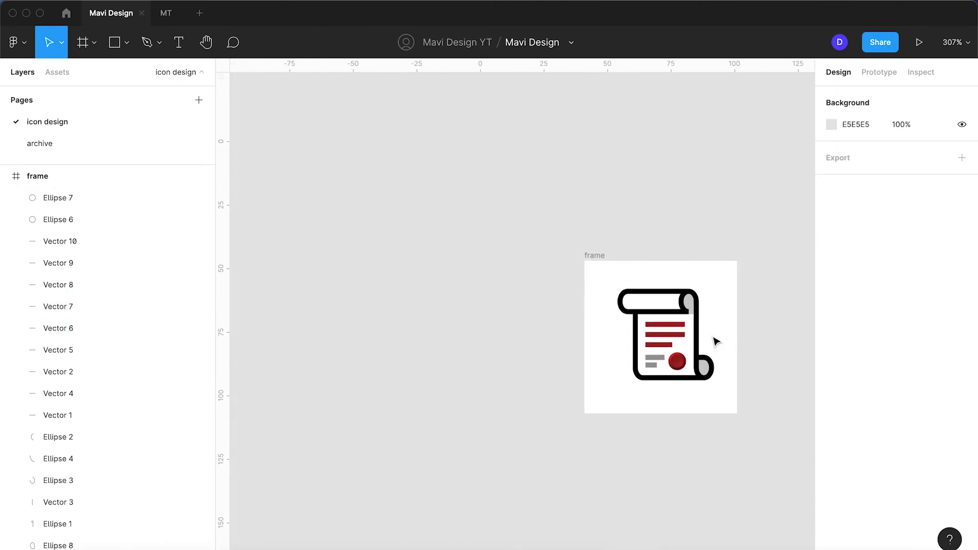
# Undo the red recoloring of the three long text lines
pyautogui.press('super+z')
pyautogui.press('super+z')
pyautogui.press('super+z')
# Recolor only the top text line's stroke with the dark red sampled from the seal's inner circle
pyautogui.click(657, 327)
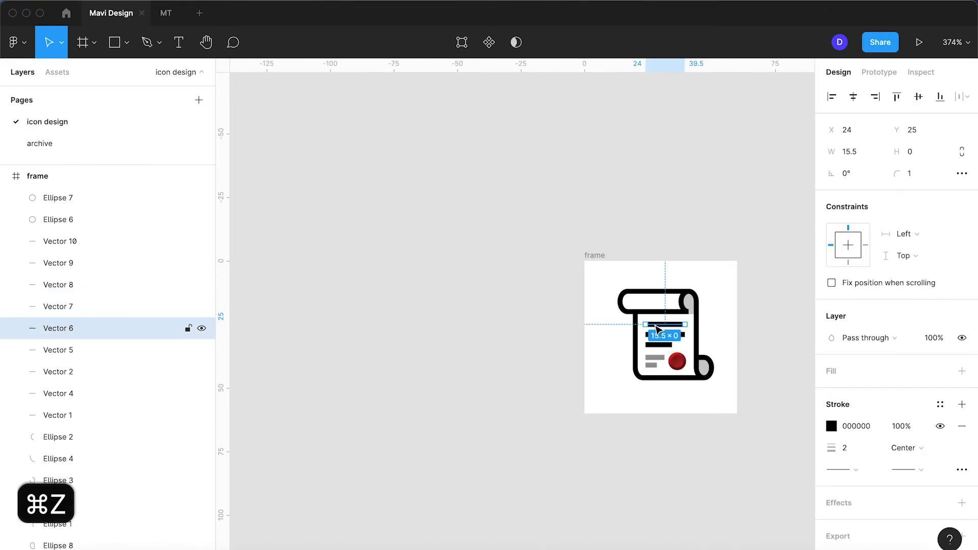
pyautogui.scroll(5, 656, 330)
pyautogui.press('i')
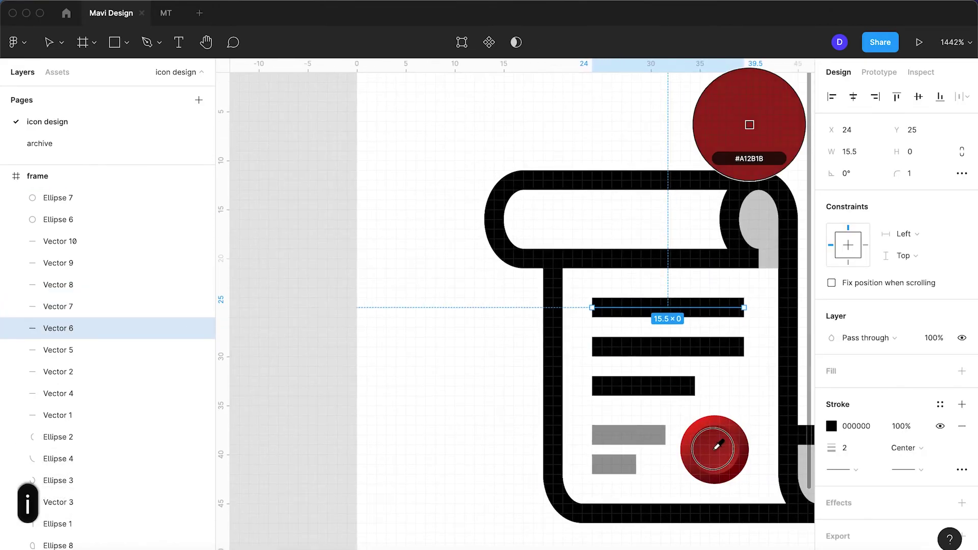
pyautogui.click(717, 447)
pyautogui.click(478, 411)
pyautogui.scroll(-2, 478, 411)
pyautogui.scroll(-5, 478, 411)
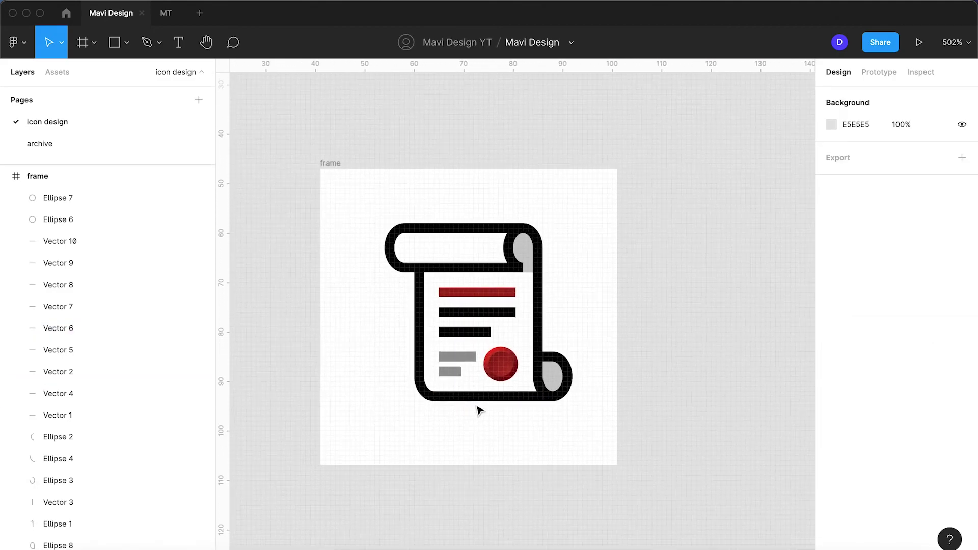
pyautogui.scroll(1, 478, 411)
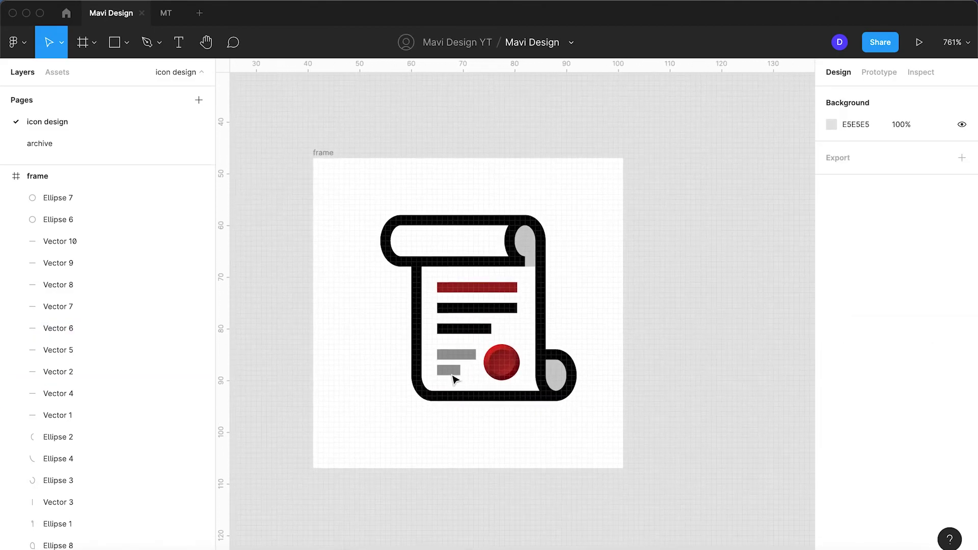
pyautogui.click(524, 248)
pyautogui.scroll(2, 525, 247)
pyautogui.scroll(-1, 525, 246)
pyautogui.click(422, 206)
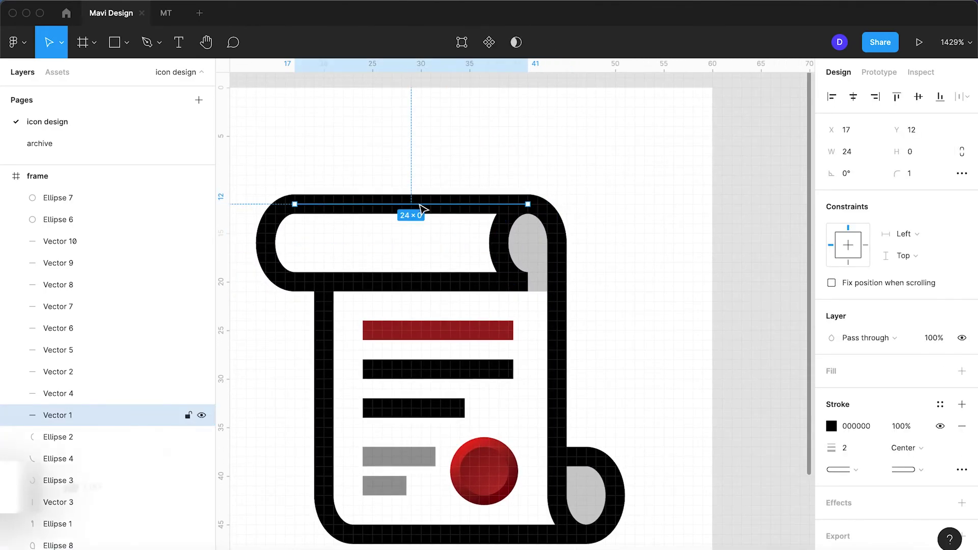
pyautogui.click(383, 151)
# Draw a closed six-point Pen shape along the horizontal roll's outline, about 25.5 wide and 8 high
pyautogui.click(147, 42)
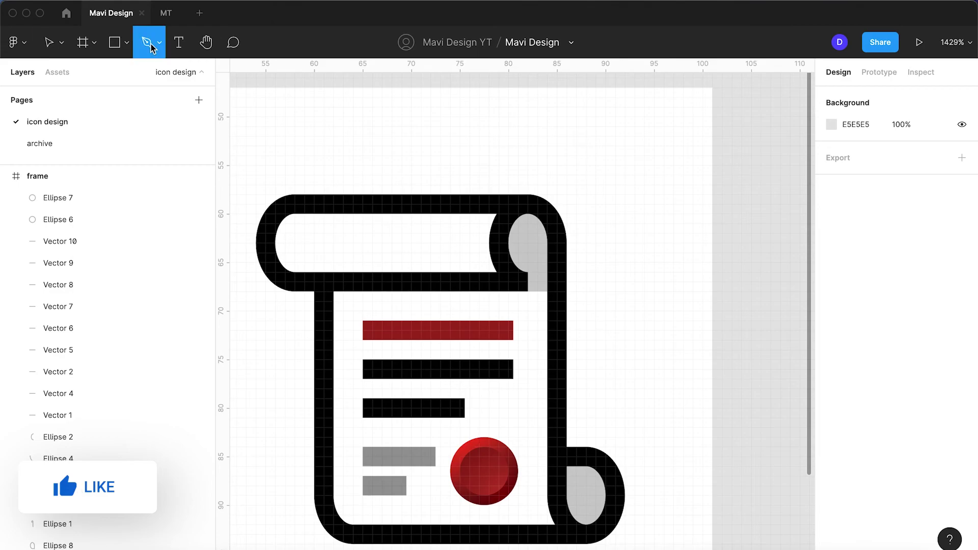
pyautogui.click(289, 204)
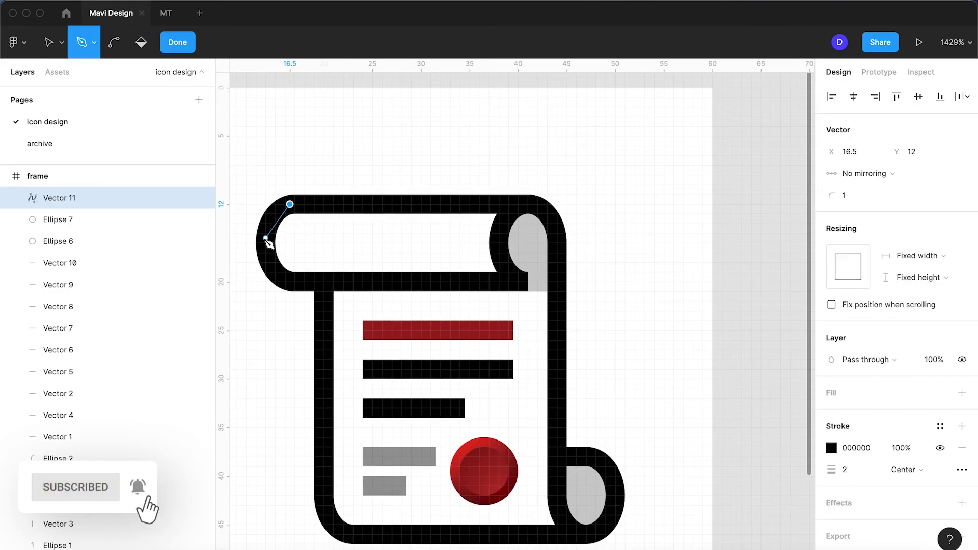
pyautogui.click(265, 238)
pyautogui.click(285, 282)
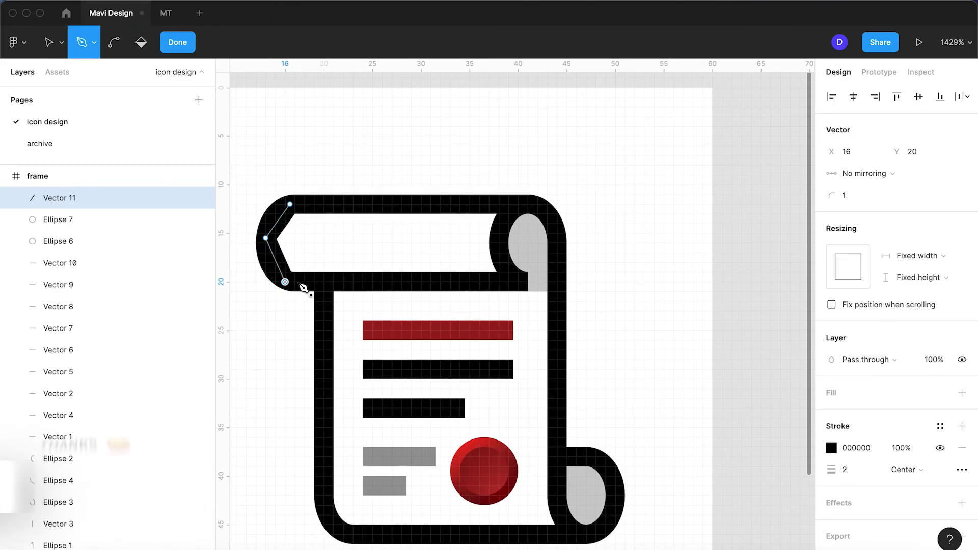
pyautogui.click(513, 282)
pyautogui.click(499, 243)
pyautogui.click(513, 204)
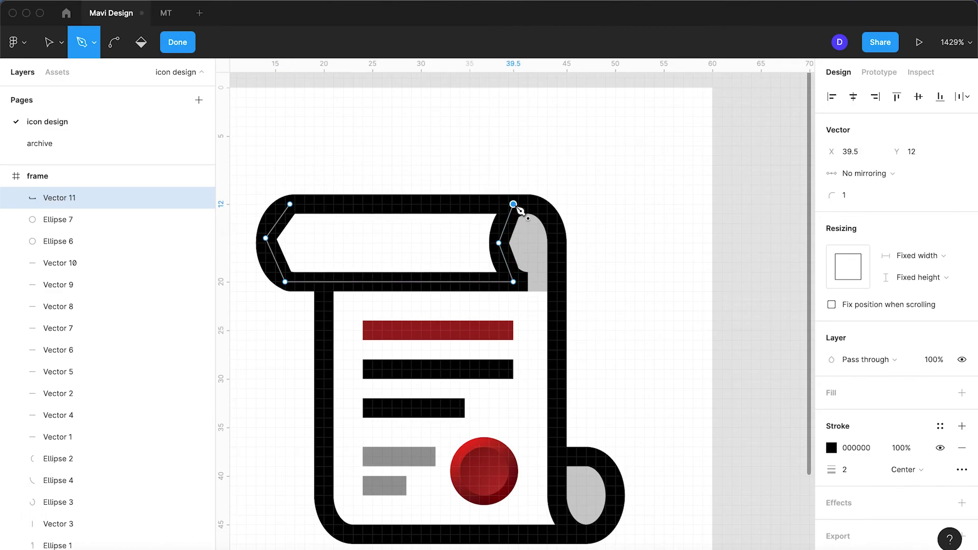
pyautogui.click(290, 204)
pyautogui.press('Return')
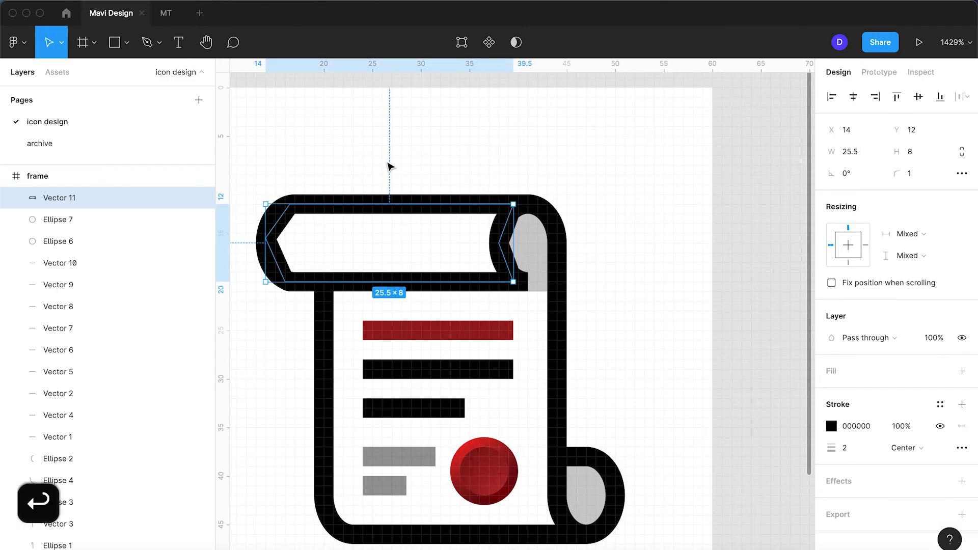
# Replace the roll shape's stroke with a 000000 fill and set its layer opacity to 40%
pyautogui.click(960, 427)
pyautogui.click(962, 371)
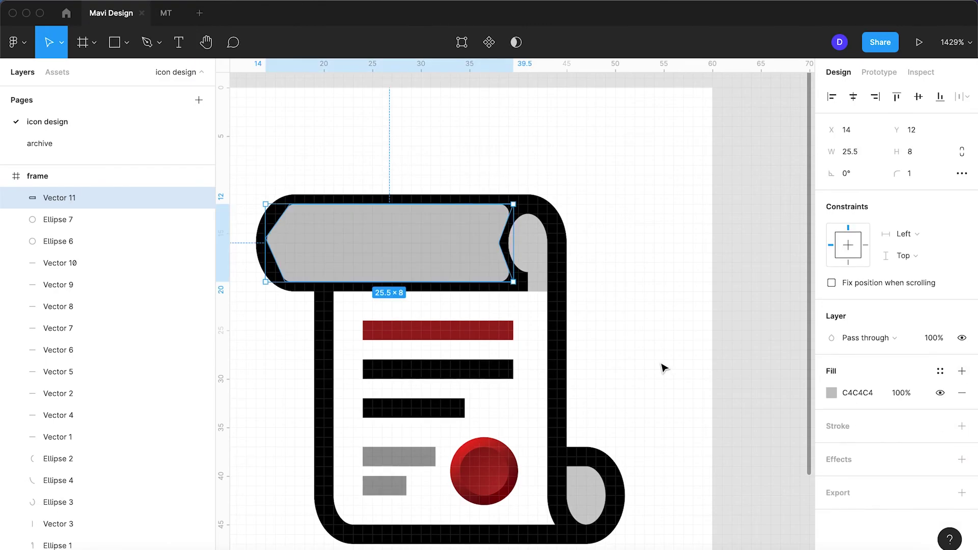
pyautogui.click(855, 396)
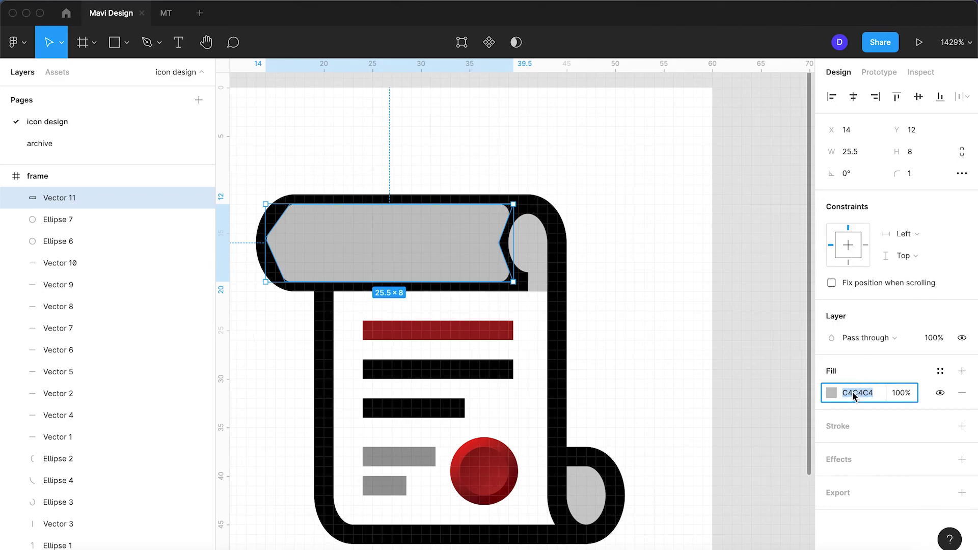
pyautogui.write('0')
pyautogui.press('Return')
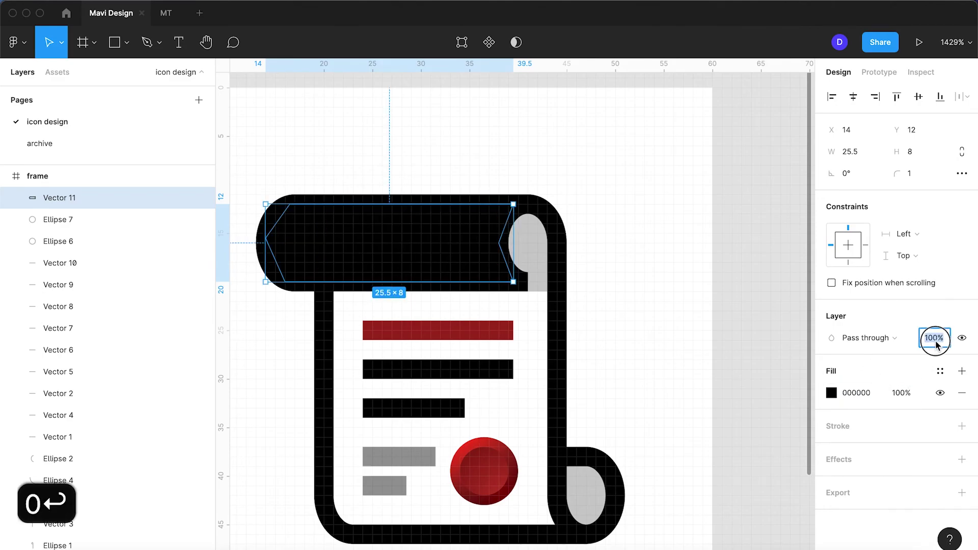
pyautogui.write('0')
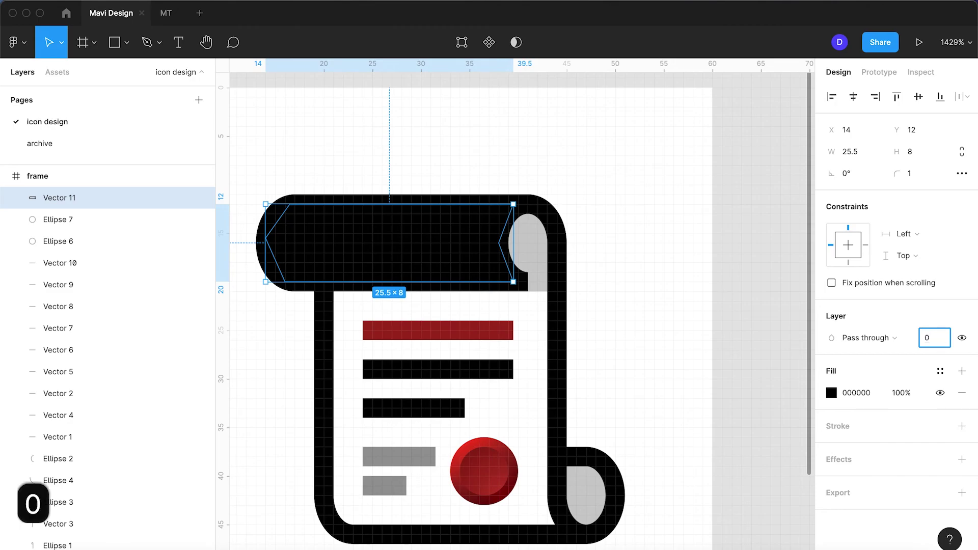
pyautogui.press('BackSpace')
pyautogui.write('40')
pyautogui.press('Return')
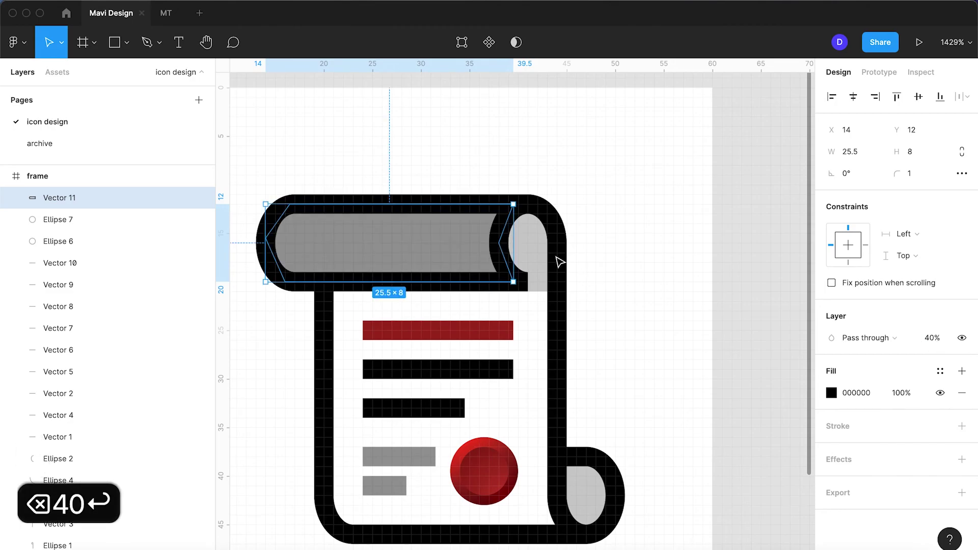
# Change the roll shape's fill to a linear gradient from transparent black at its top to solid black at its bottom
pyautogui.click(832, 393)
pyautogui.click(673, 211)
pyautogui.click(688, 228)
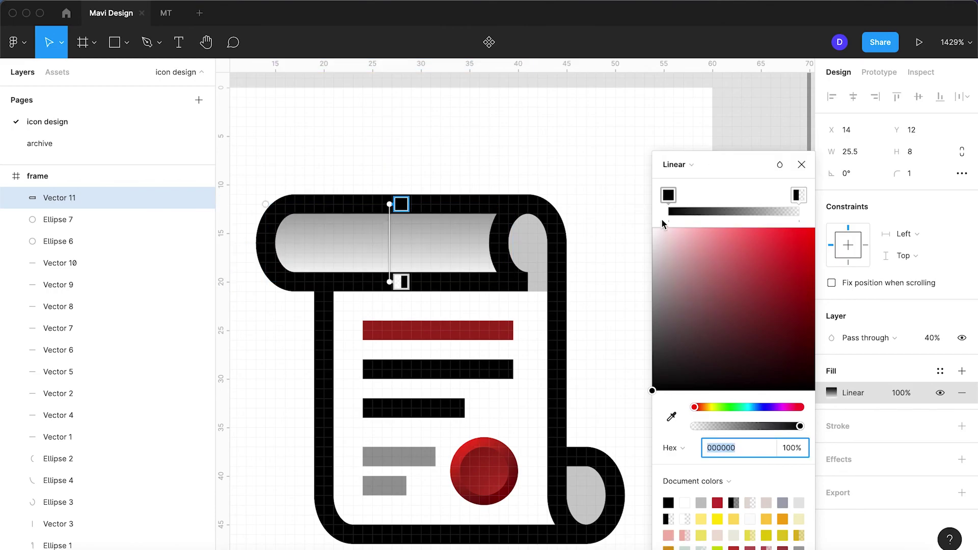
pyautogui.moveTo(669, 195); pyautogui.dragTo(785, 195)
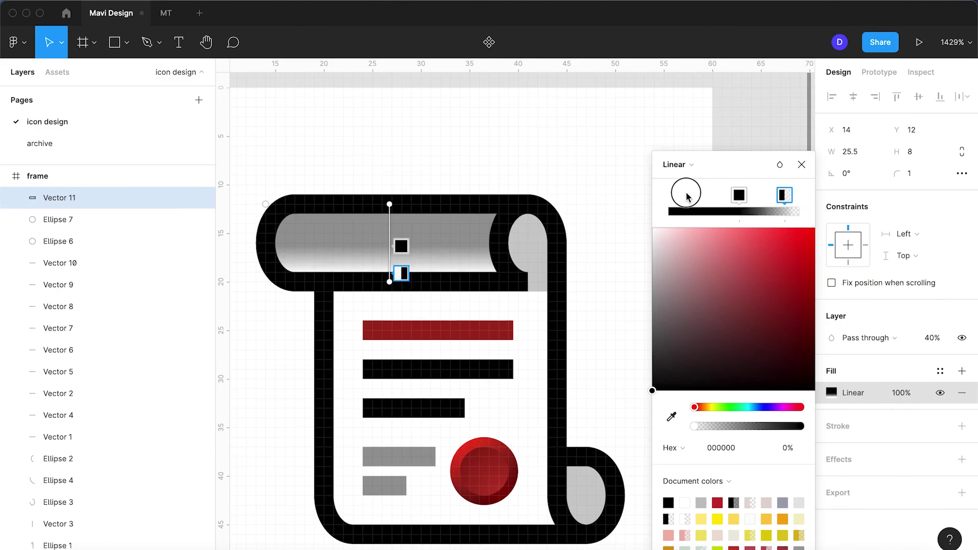
pyautogui.moveTo(699, 198); pyautogui.dragTo(618, 200)
pyautogui.moveTo(739, 195); pyautogui.dragTo(847, 200)
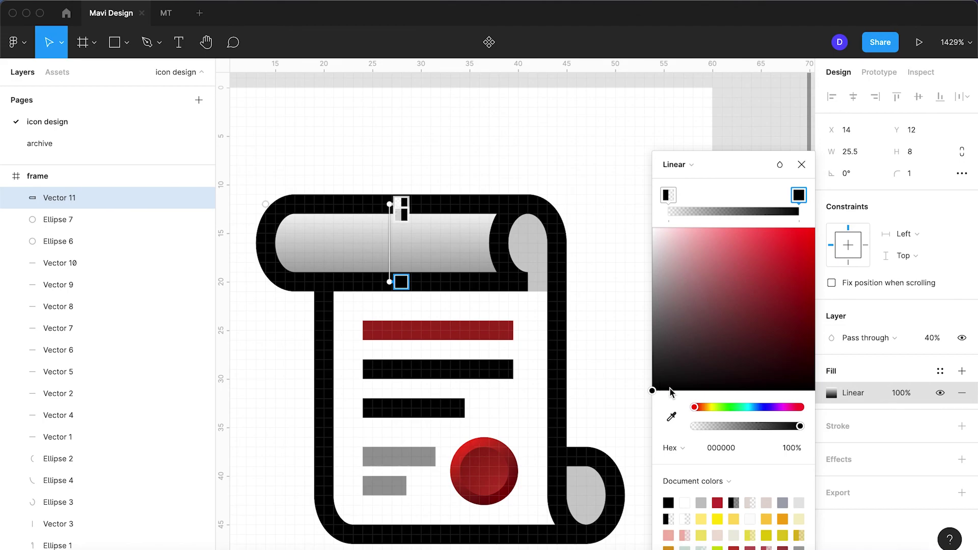
pyautogui.click(801, 165)
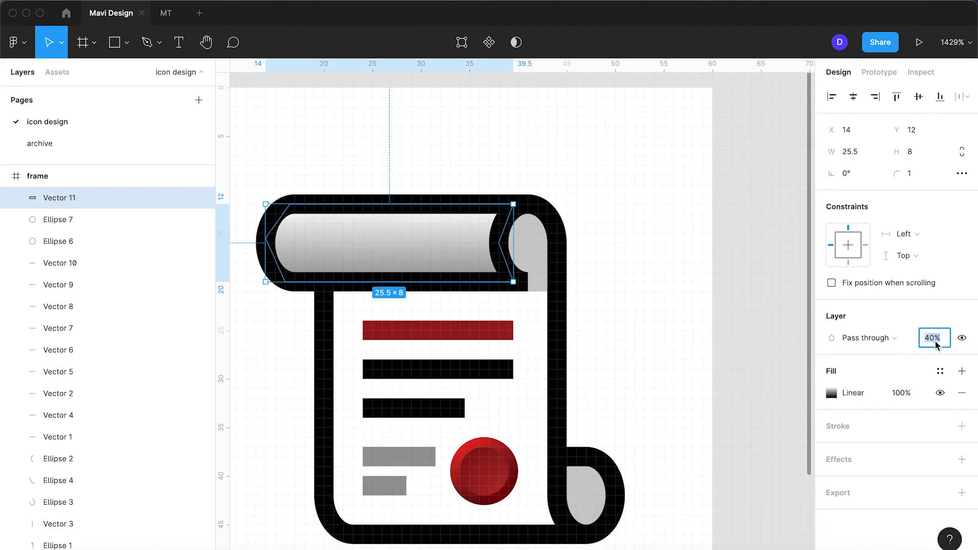
# Set the layer opacity of the gradient roll shape to 20%
pyautogui.write('20')
pyautogui.press('Return')
pyautogui.click(667, 309)
pyautogui.scroll(-5, 669, 311)
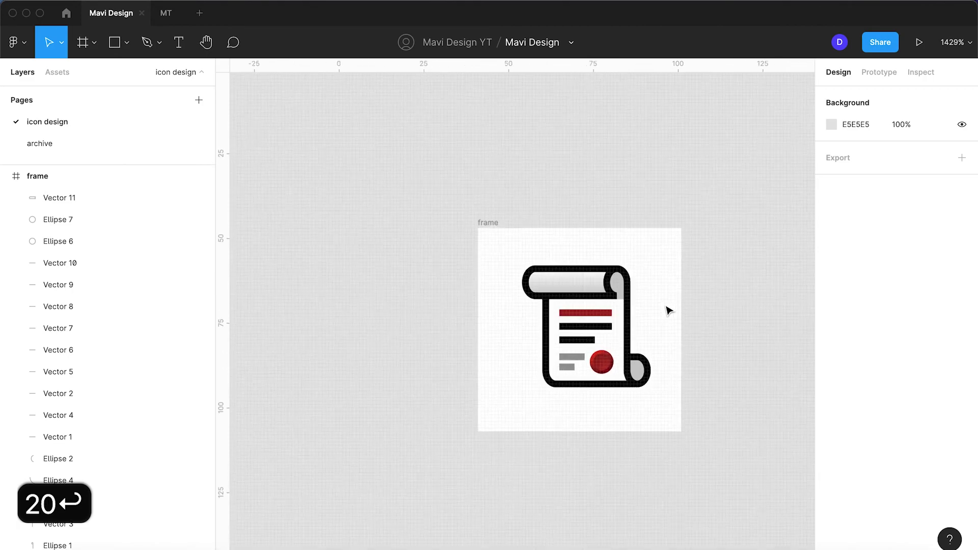
pyautogui.scroll(3, 668, 309)
# Delete the gradient shading shape from the horizontal roll
pyautogui.click(491, 269)
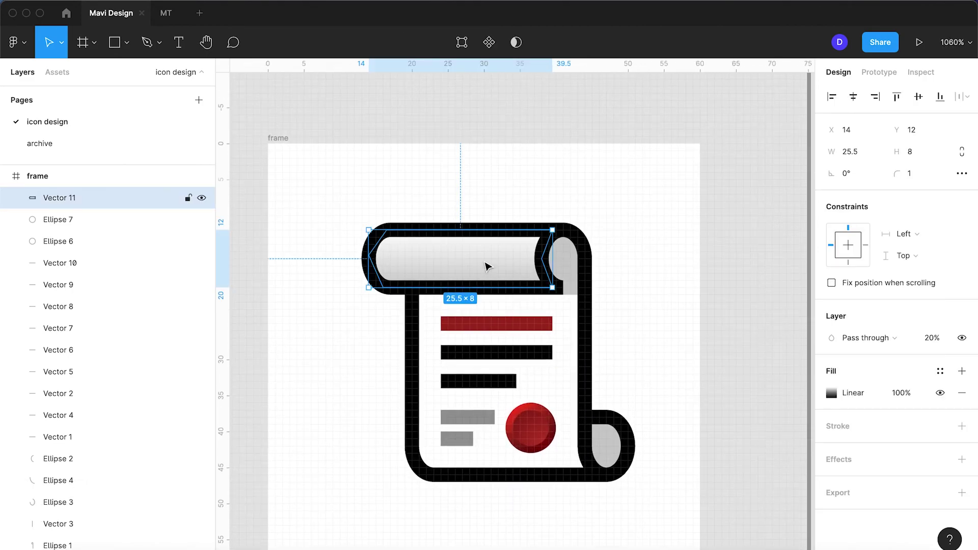
pyautogui.press('BackSpace')
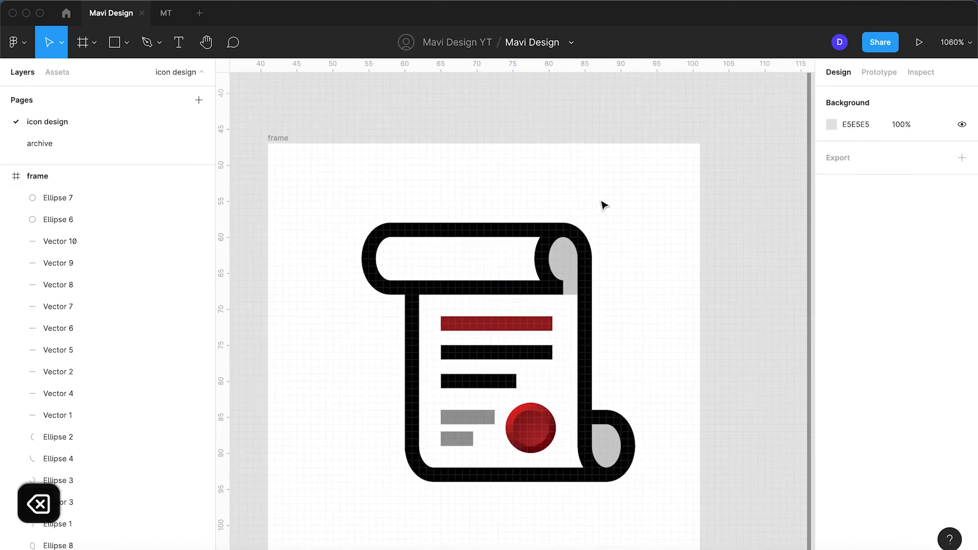
# Group all parts of the scroll icon and center the group horizontally and vertically in the frame
pyautogui.scroll(-3, 603, 206)
pyautogui.press('super+a')
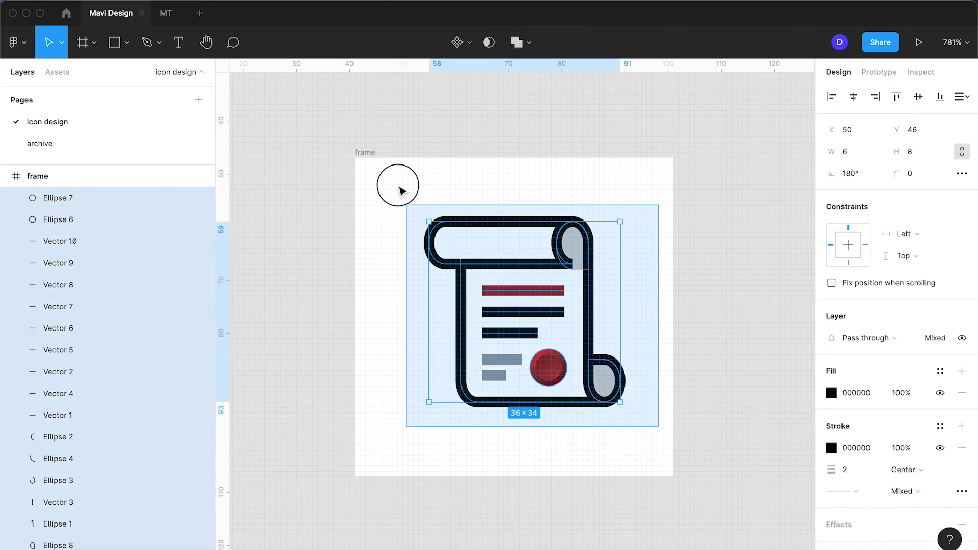
pyautogui.press('super+g')
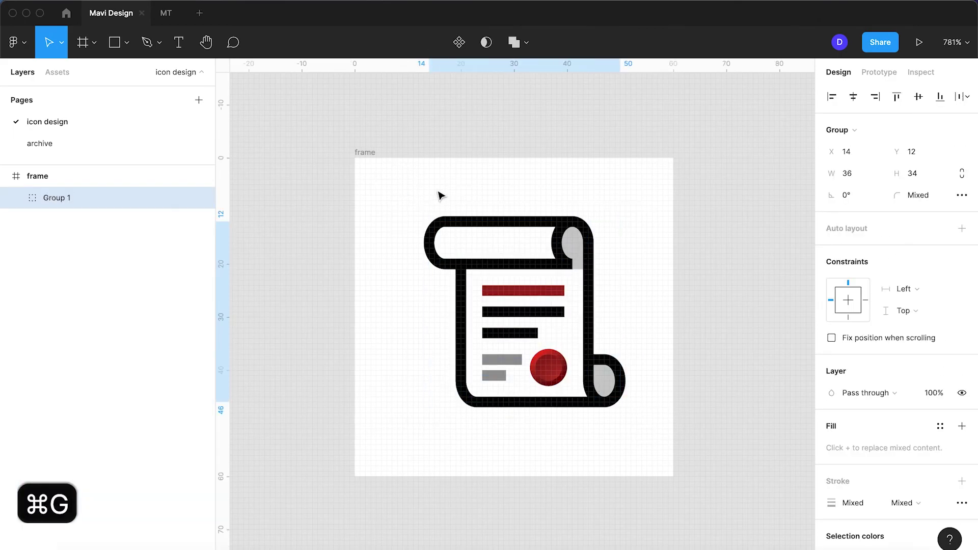
pyautogui.hotkey('alt', 'h')
pyautogui.hotkey('alt', 'v')
pyautogui.click(662, 296)
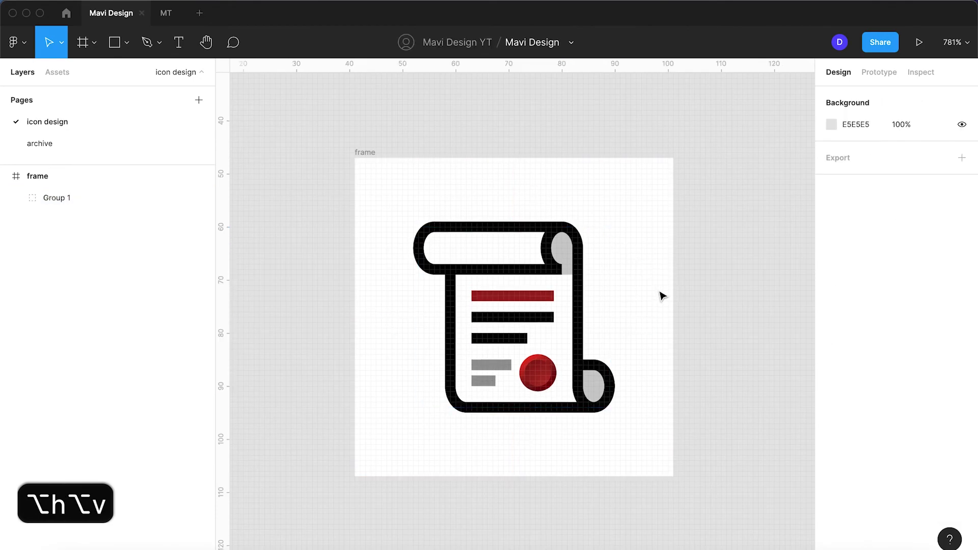